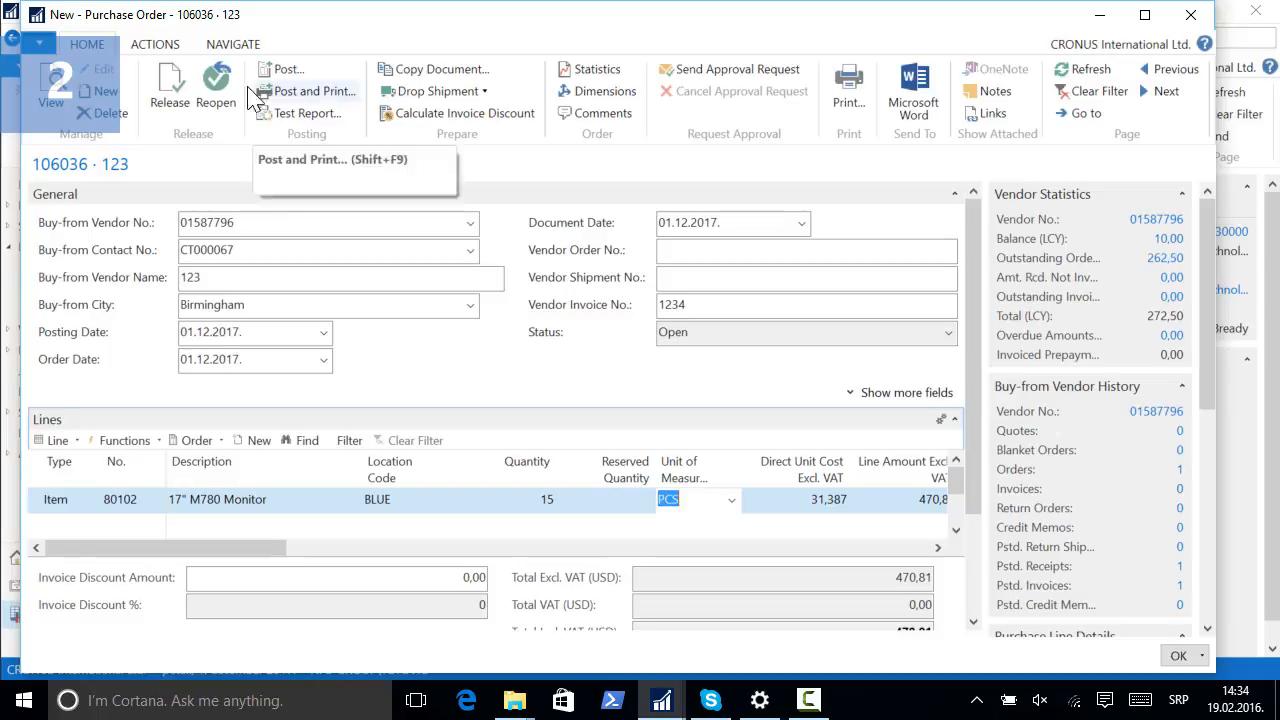
Step: Release the purchase order for 15 17" M780 Monitors at location BLUE and close it
{"action": "left_click", "coordinate": [168, 88]}
{"action": "left_click", "coordinate": [1190, 18]}
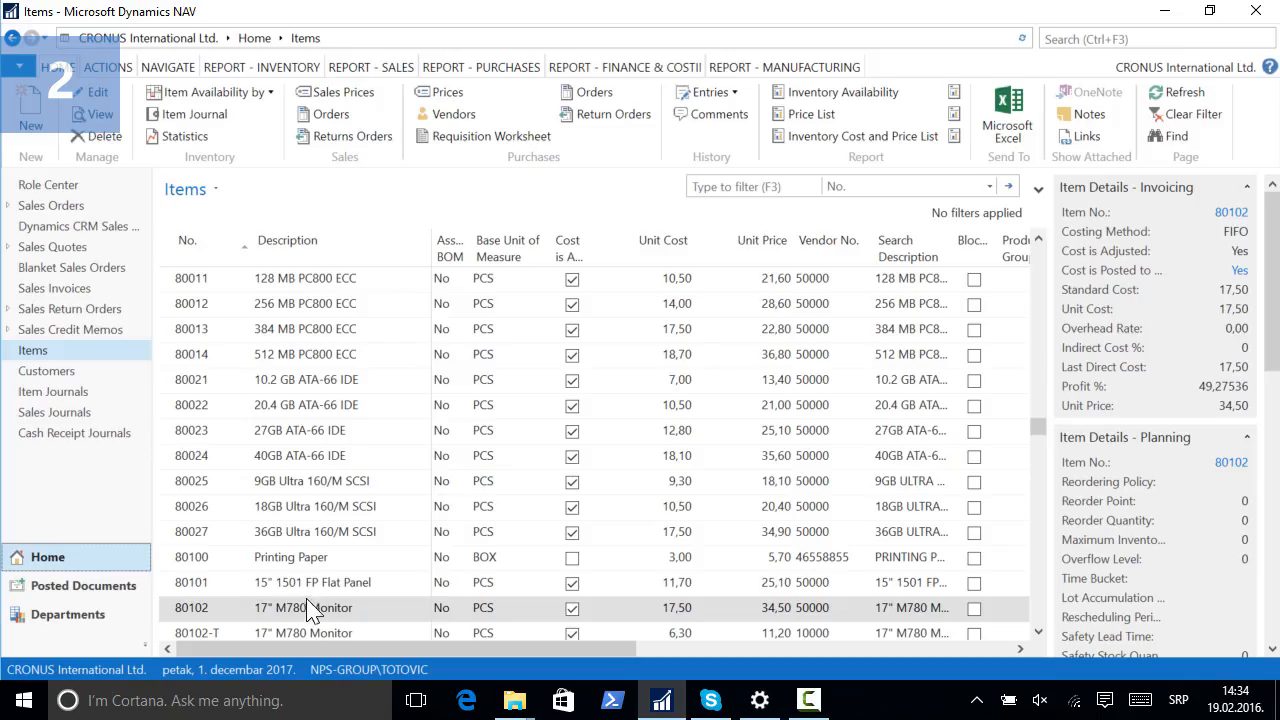
Step: Open the item card of 80102 (17" M780 Monitor) and view its item availability by location
{"action": "key", "text": "ctrl+n"}
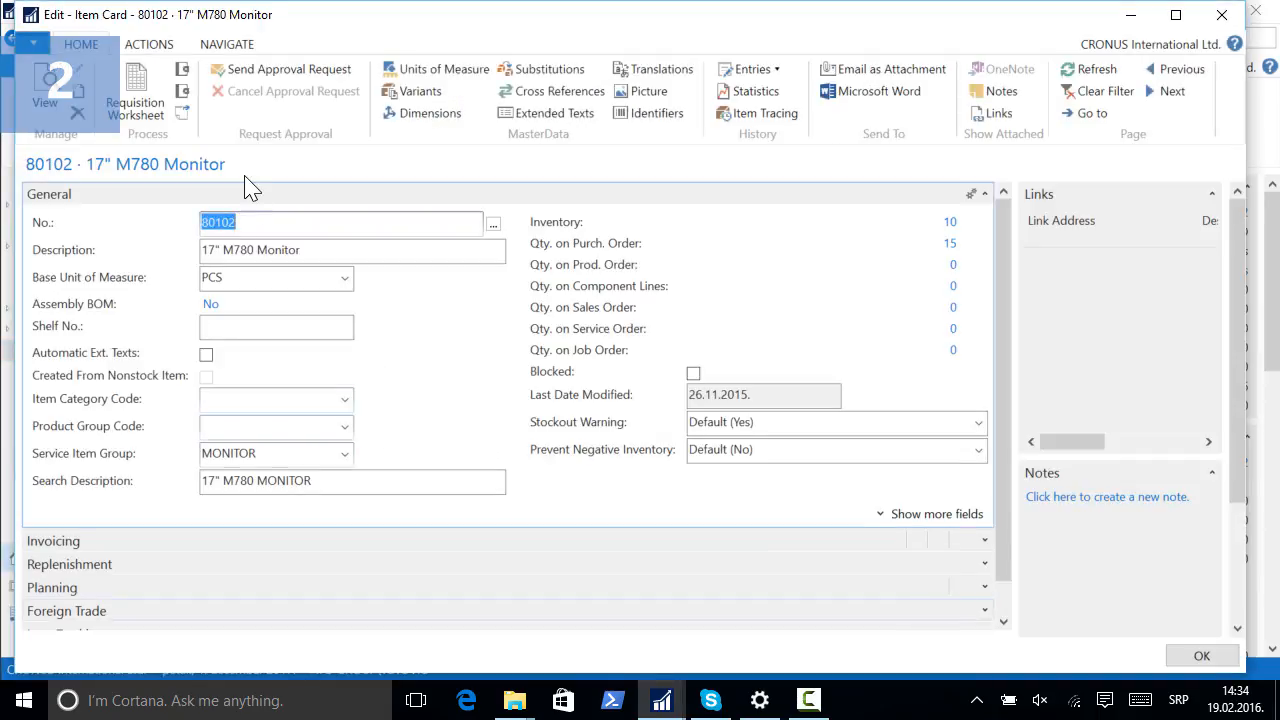
{"action": "left_click", "coordinate": [237, 45]}
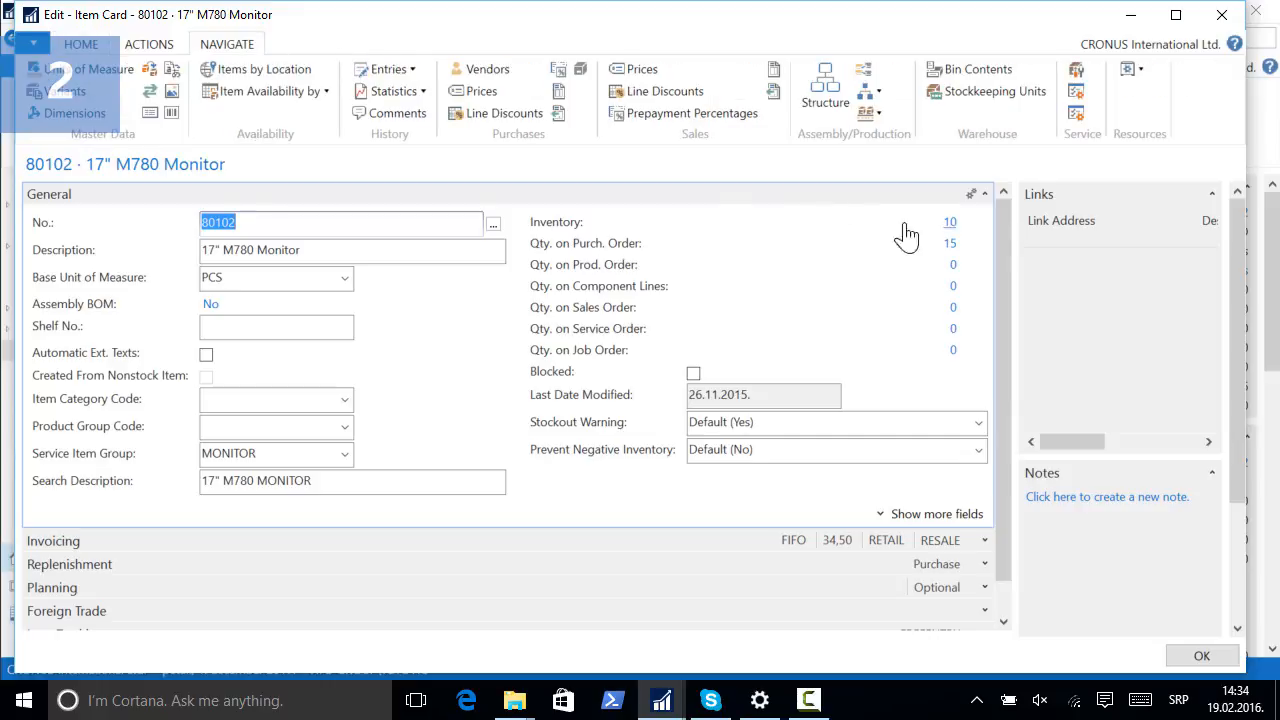
{"action": "left_click", "coordinate": [316, 98]}
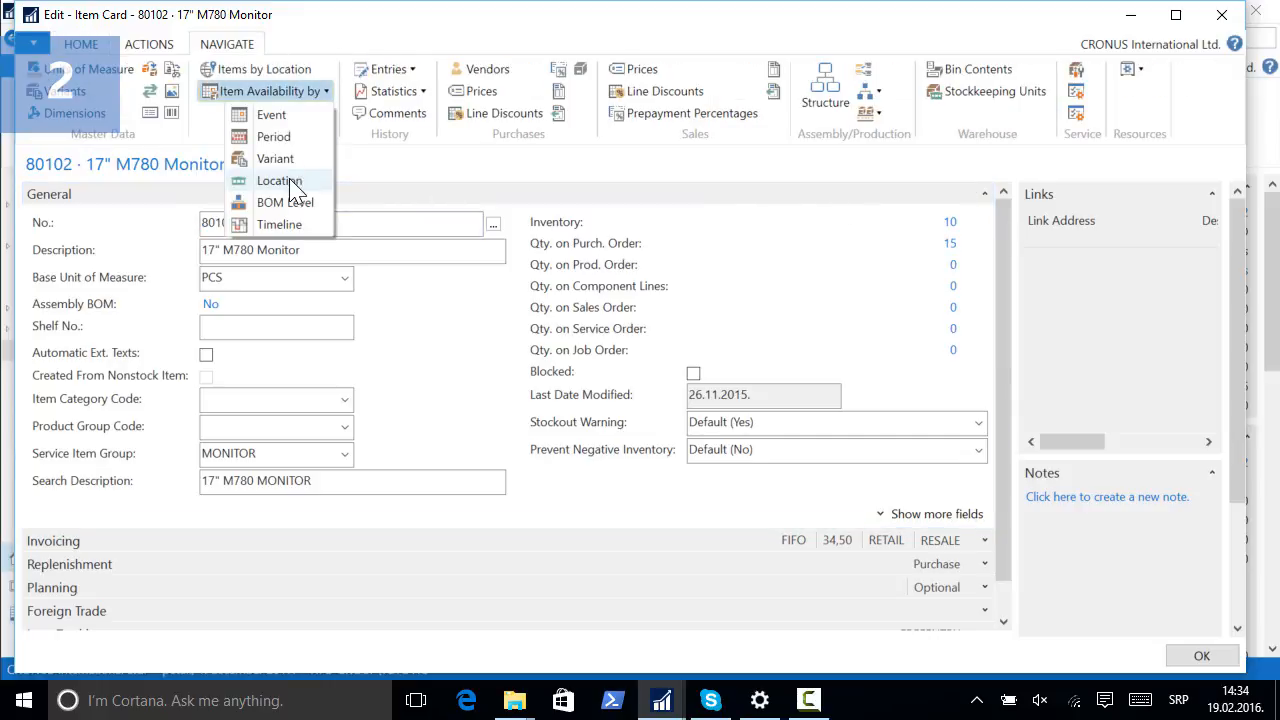
{"action": "left_click", "coordinate": [268, 178]}
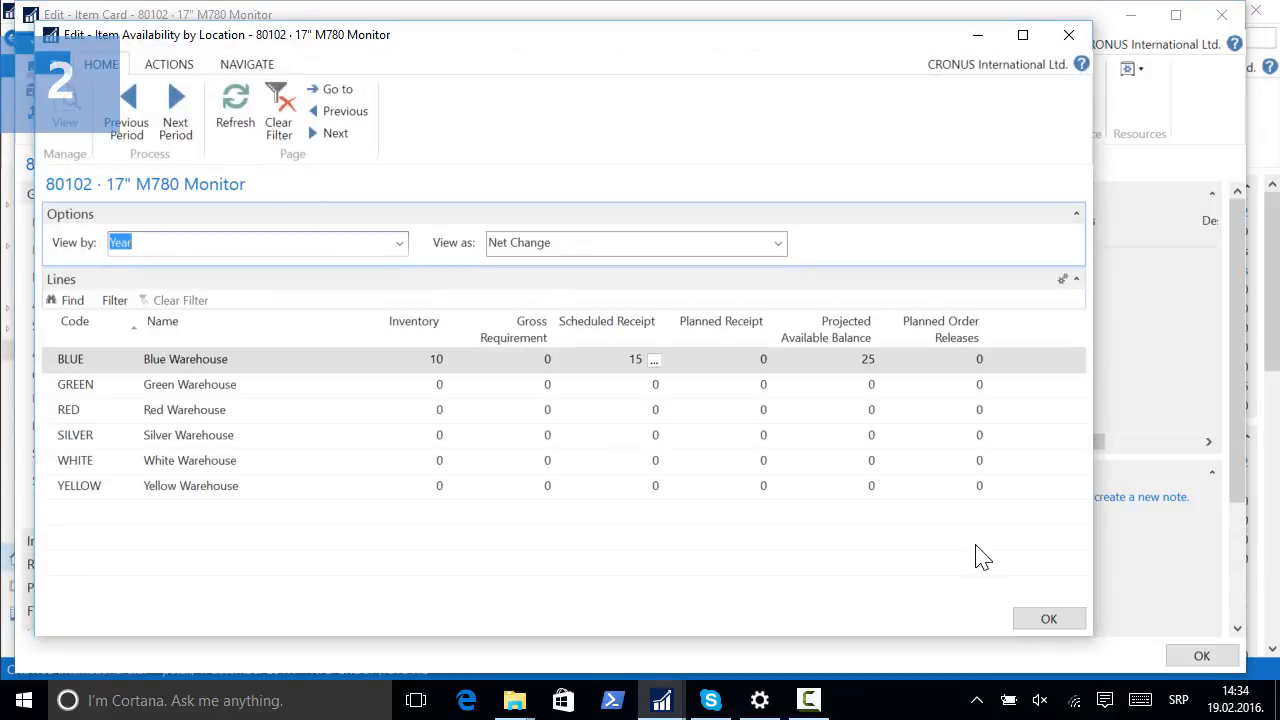
Step: Examine which documents make up the BLUE warehouse's scheduled receipt and projected available balance
{"action": "left_click", "coordinate": [653, 362]}
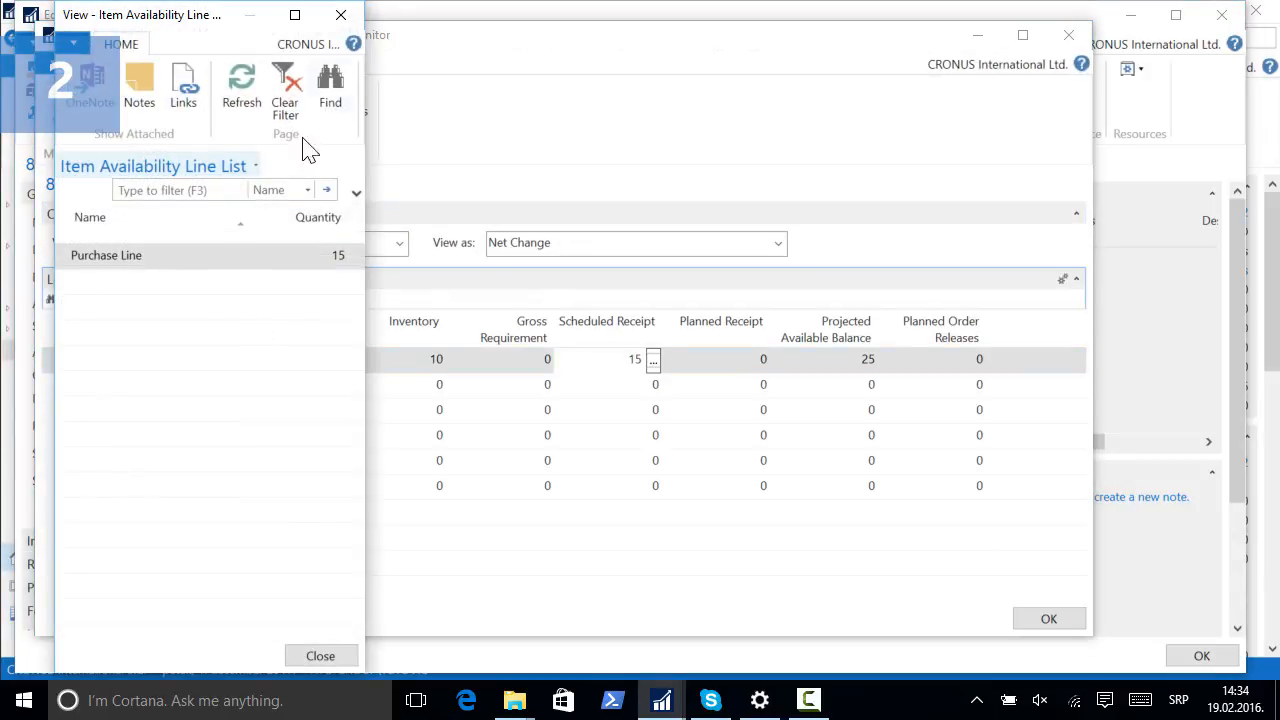
{"action": "left_click", "coordinate": [341, 14]}
{"action": "left_click", "coordinate": [869, 359]}
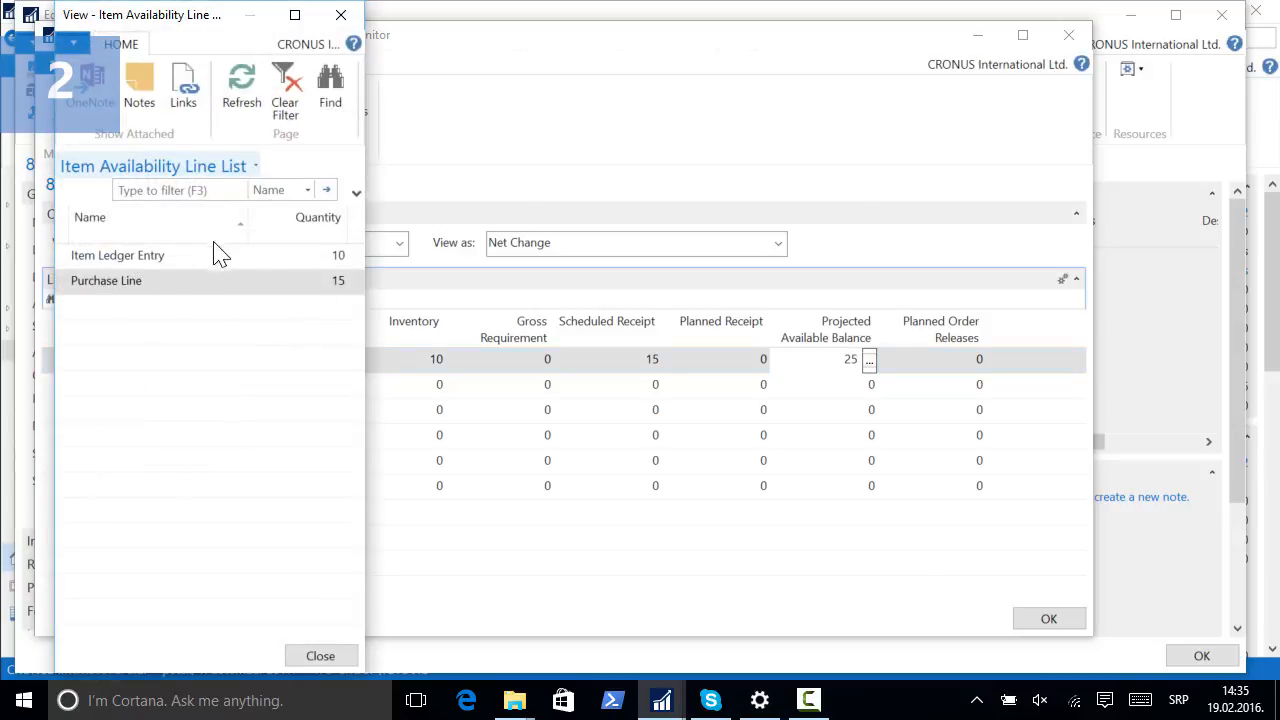
{"action": "left_click", "coordinate": [320, 655]}
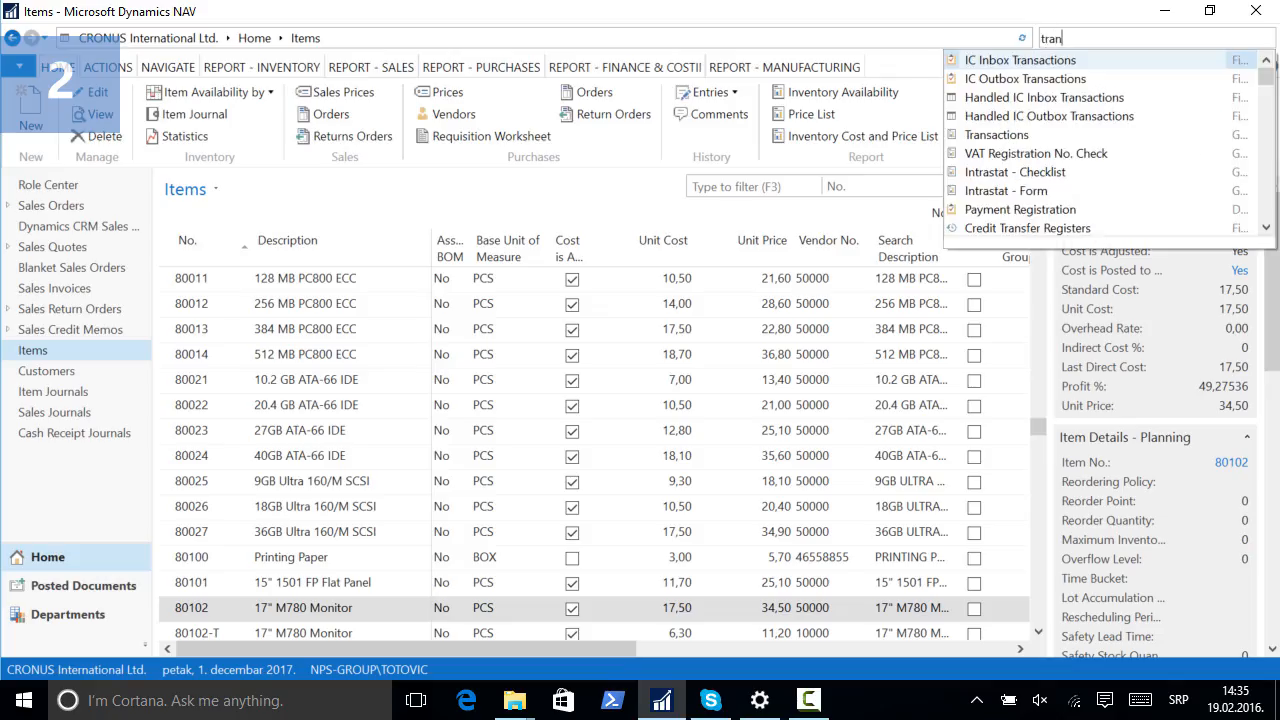
Step: Find the Transfer Orders list through the page search and create a new transfer order
{"action": "type", "text": "sf ord"}
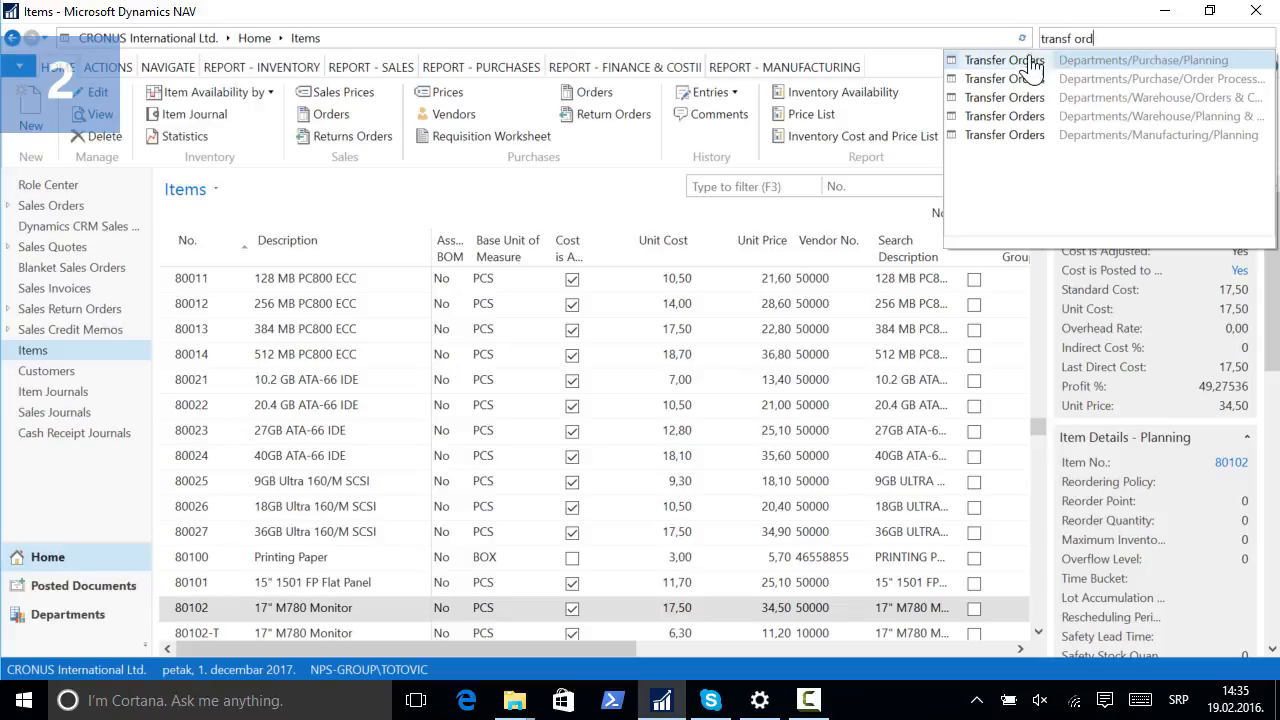
{"action": "key", "text": "Return"}
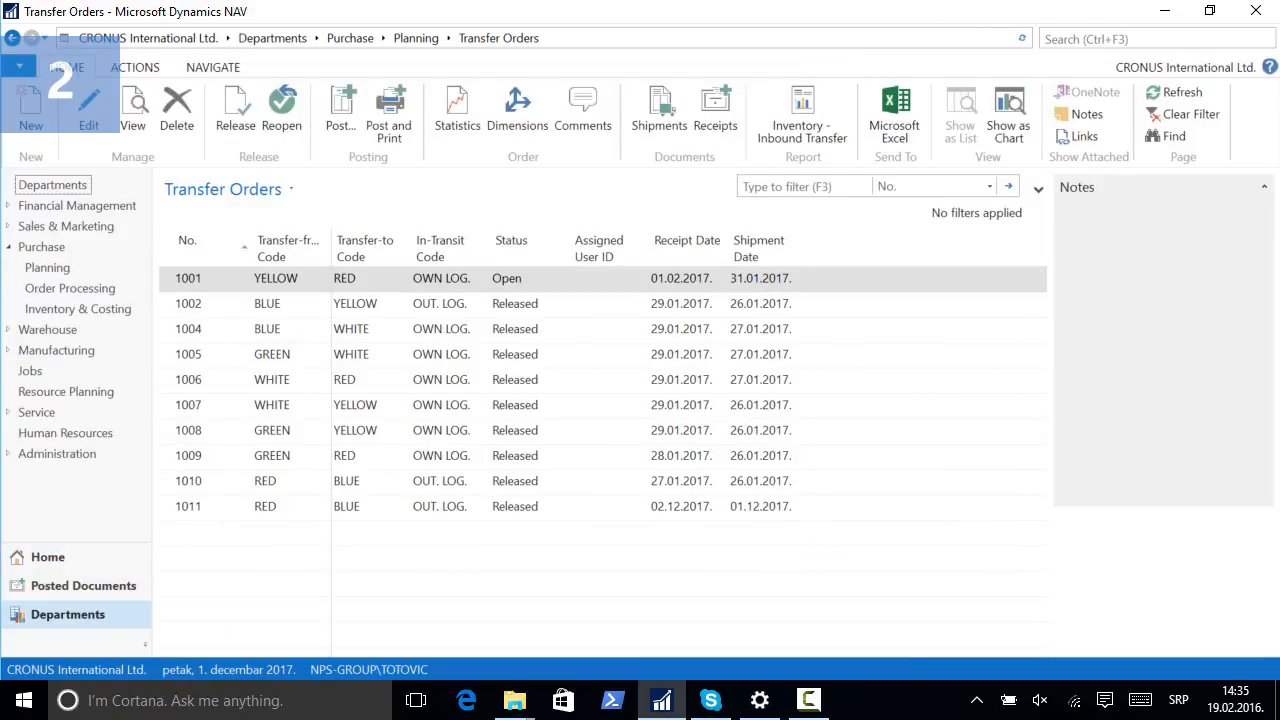
{"action": "left_click", "coordinate": [38, 120]}
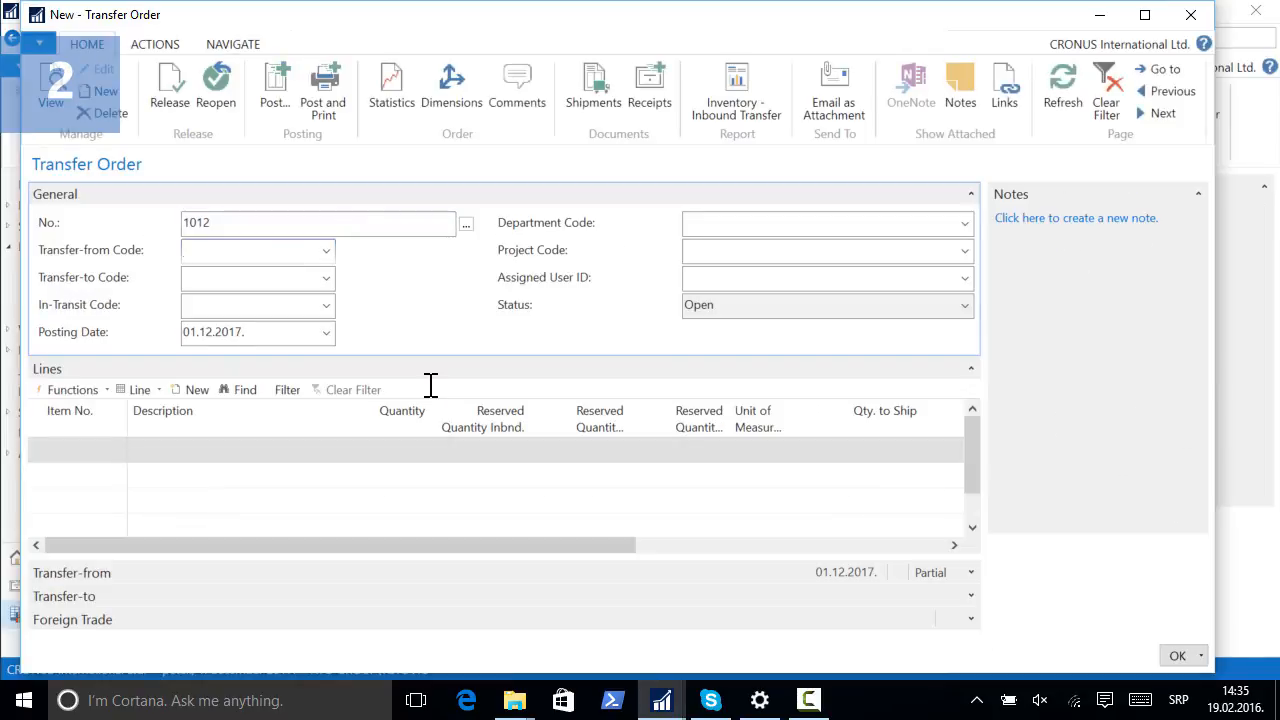
Step: Set the transfer from RED to BLUE with in-transit code OUT. LOG. and add a line for 5 pieces of item 80102
{"action": "type", "text": "red"}
{"action": "key", "text": "Tab"}
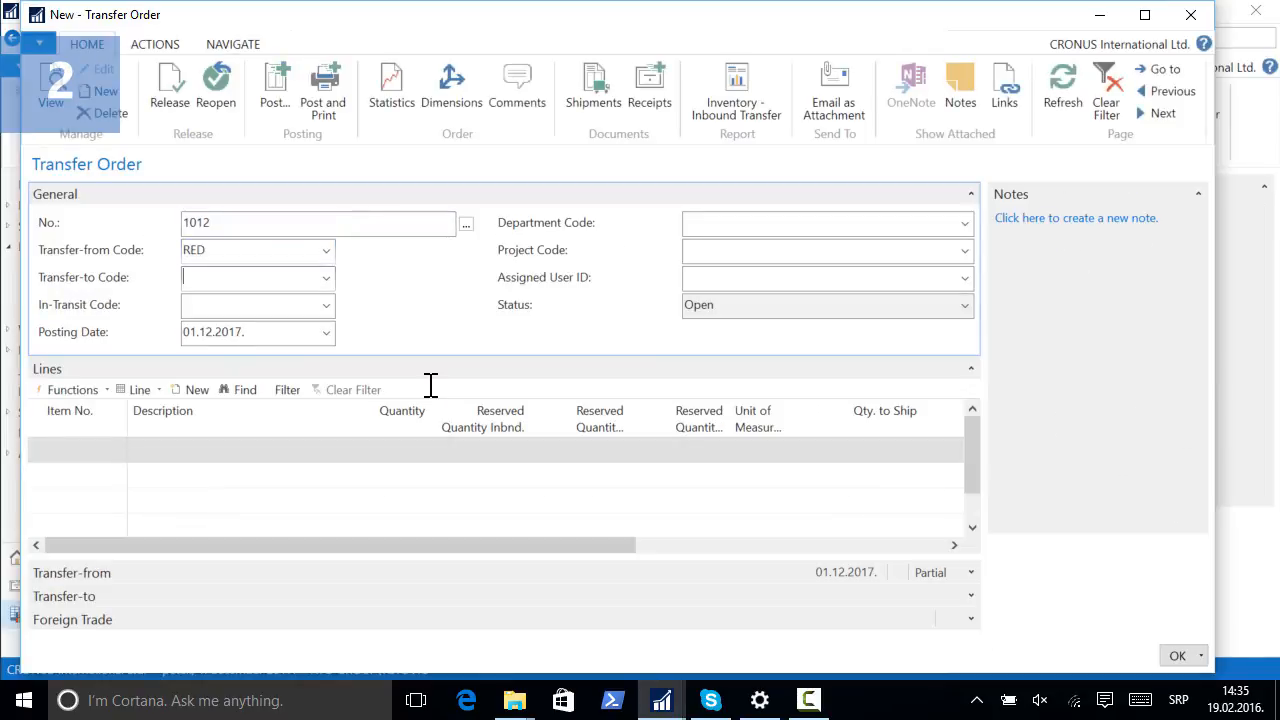
{"action": "type", "text": "b"}
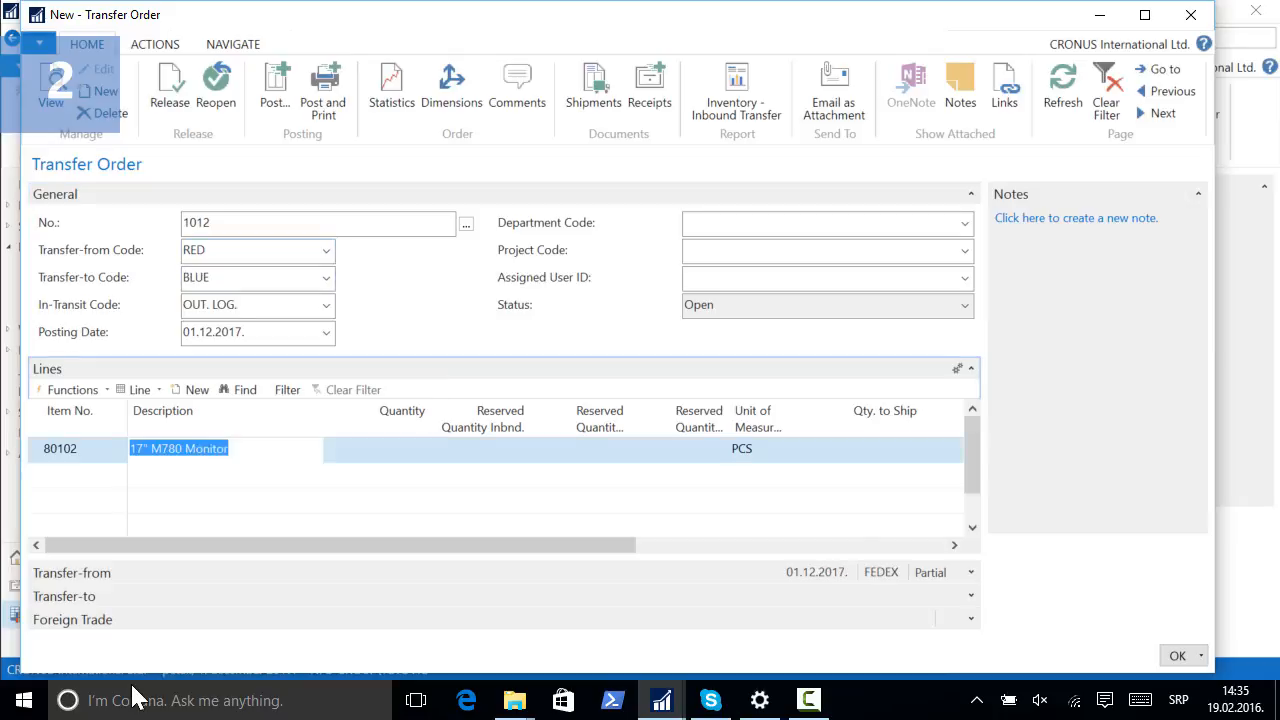
{"action": "key", "text": "Tab"}
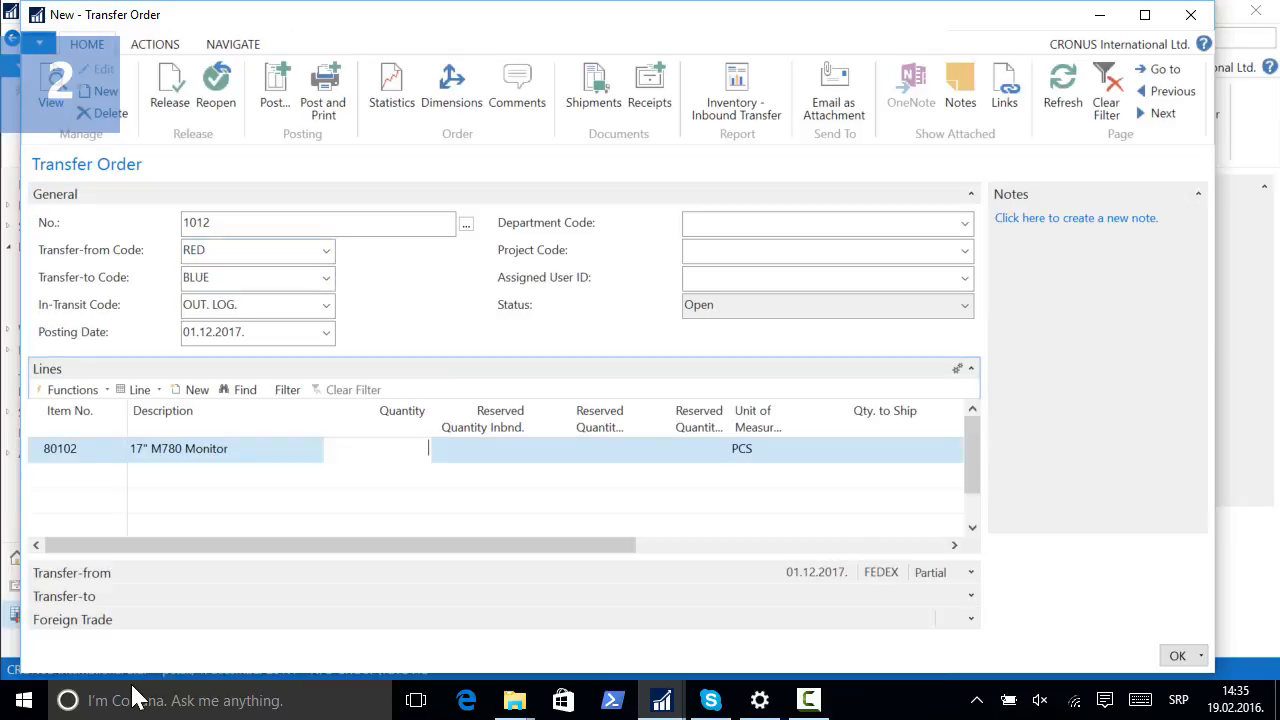
{"action": "type", "text": "5"}
{"action": "key", "text": "Tab"}
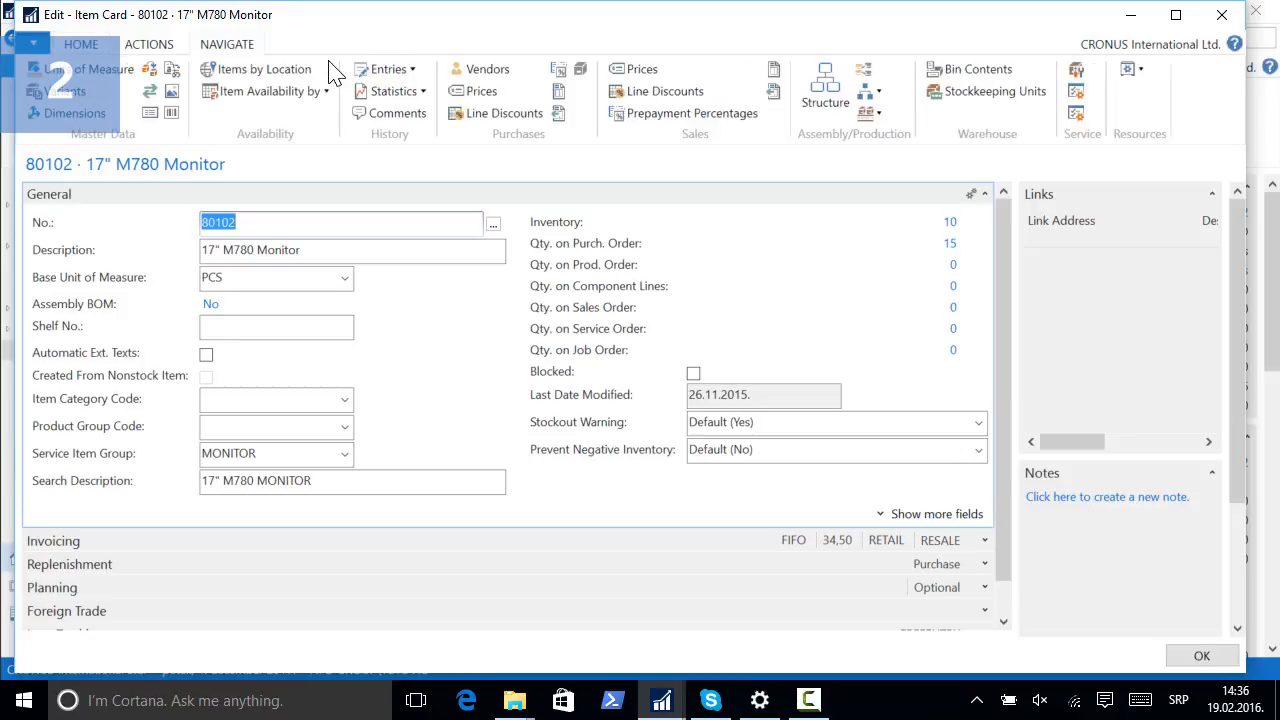
Step: View item 80102's availability by location again and check the BLUE warehouse's projected available balance after adding the transfer order
{"action": "left_click", "coordinate": [280, 91]}
{"action": "left_click", "coordinate": [280, 177]}
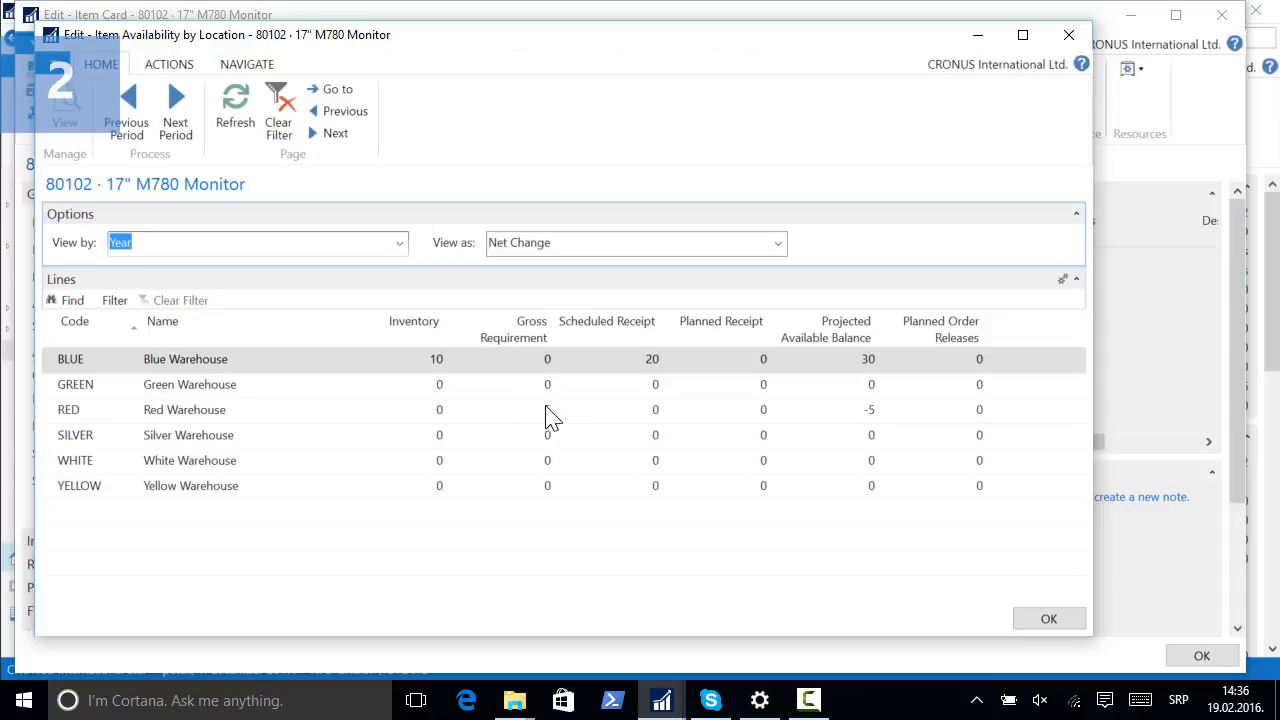
{"action": "left_click", "coordinate": [866, 359]}
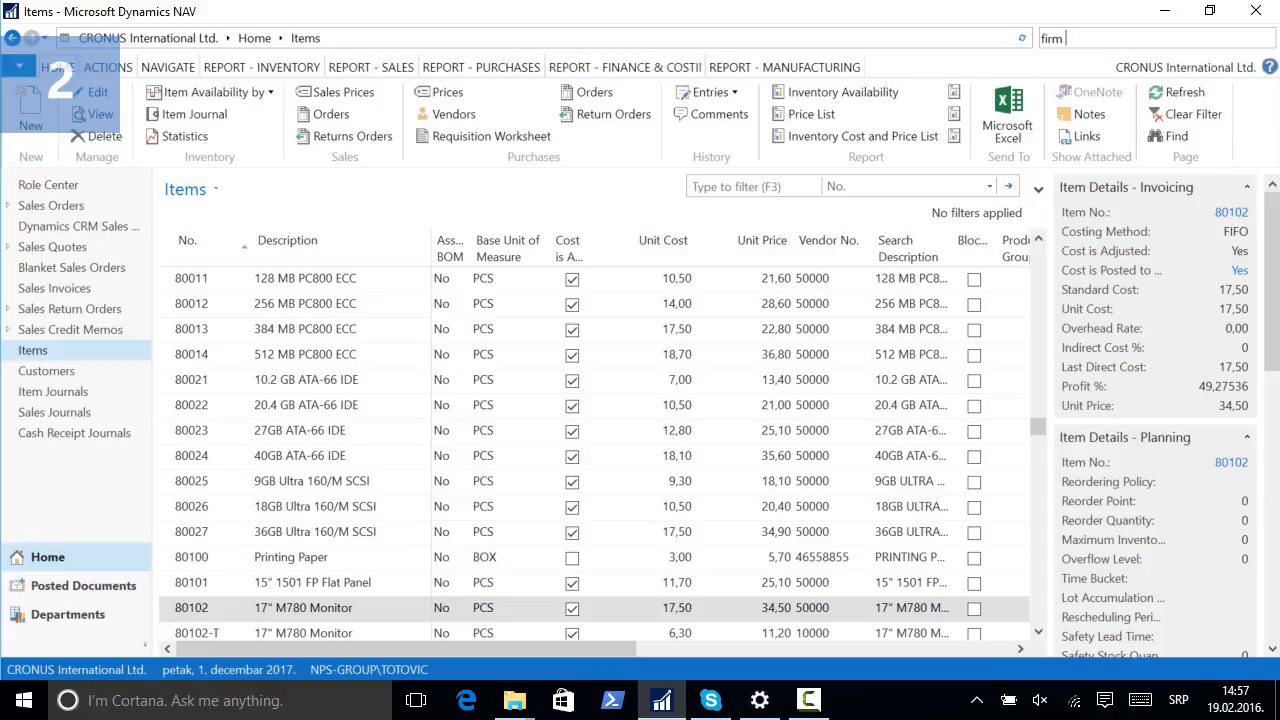
Step: Search for "firm plan" and open the Firm Planned Prod. Orders list under Purchase planning
{"action": "type", "text": "pla"}
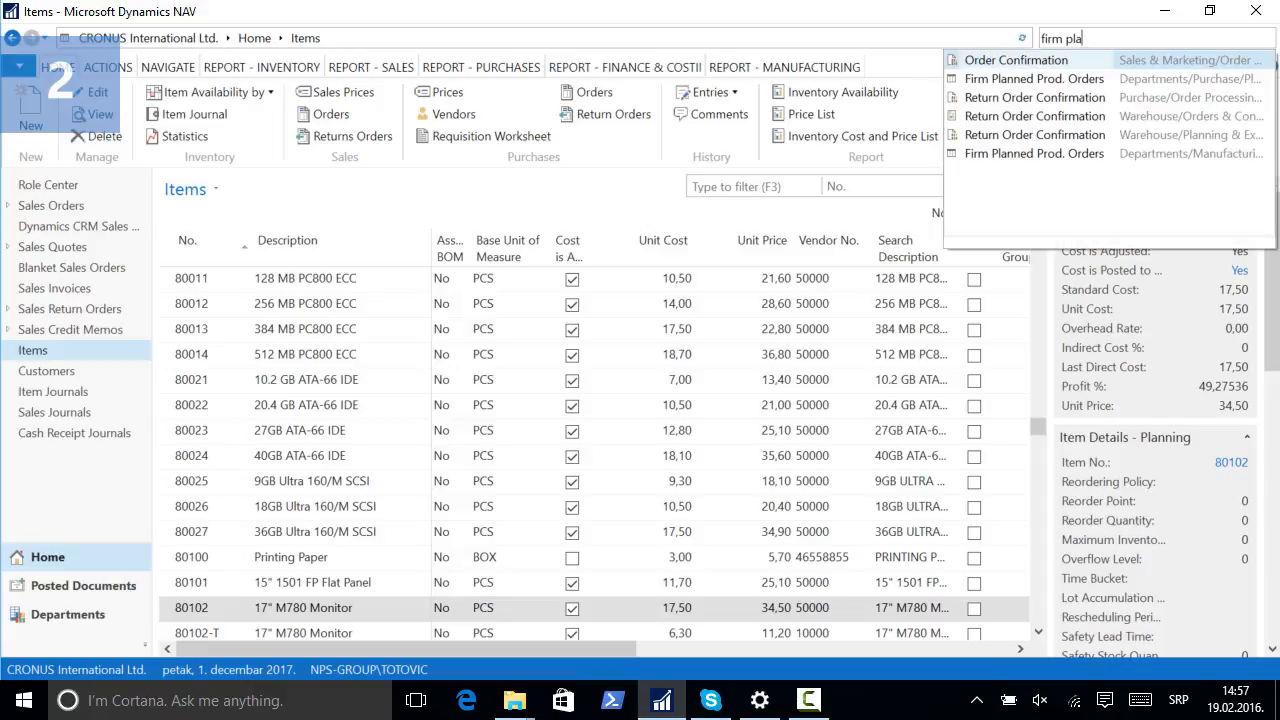
{"action": "type", "text": "n"}
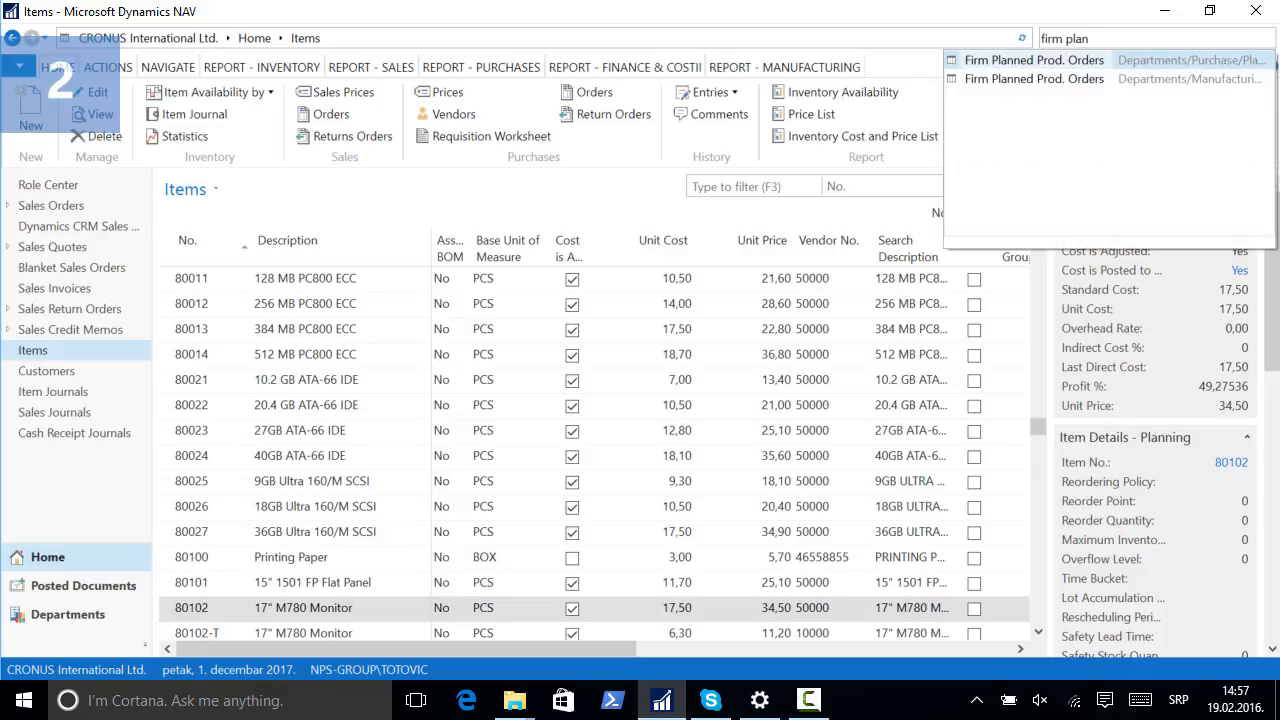
{"action": "left_click", "coordinate": [1045, 62]}
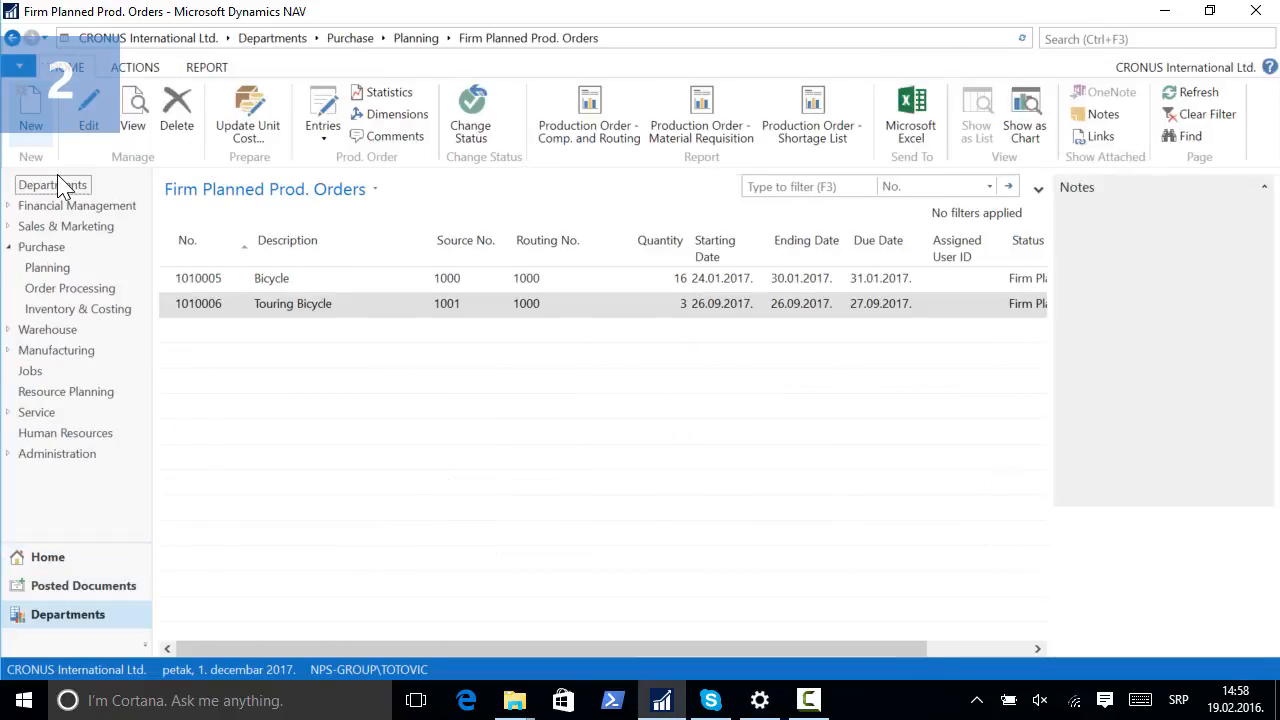
Step: Create a firm planned production order for item 80102 with quantity 2 and location code BLUE
{"action": "key", "text": "ctrl+n"}
{"action": "key", "text": "Tab"}
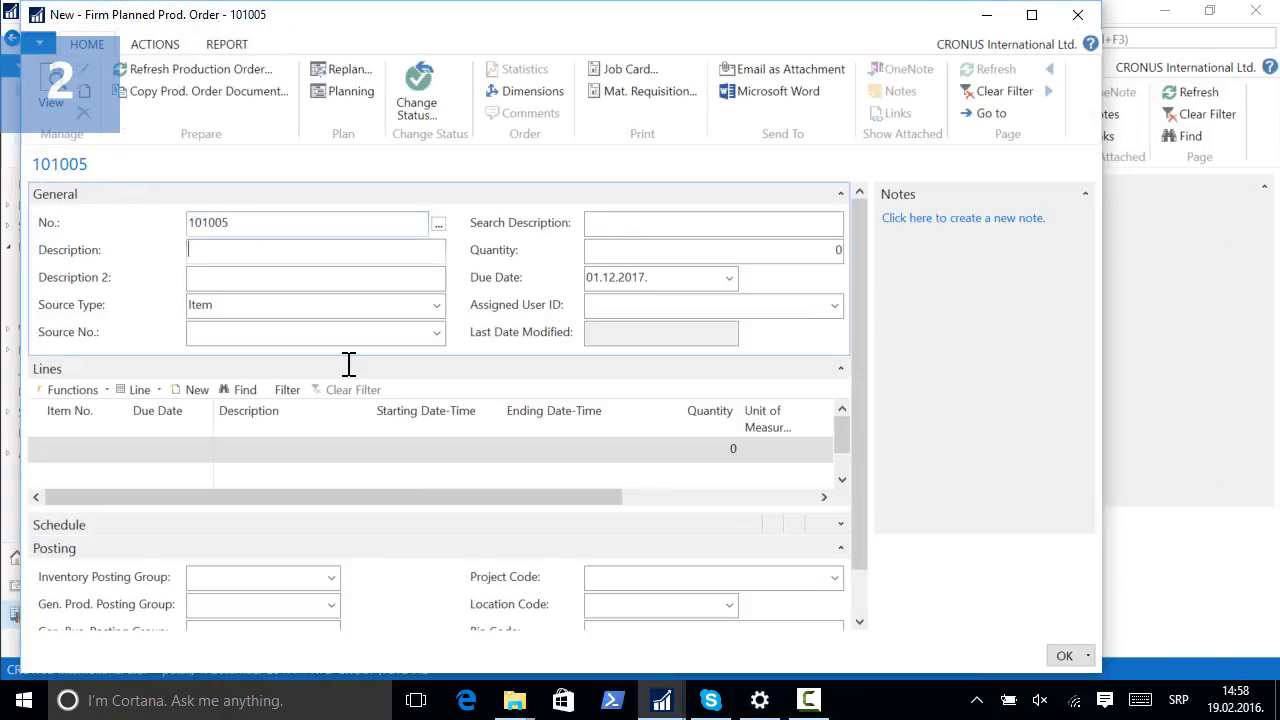
{"action": "left_click", "coordinate": [332, 333]}
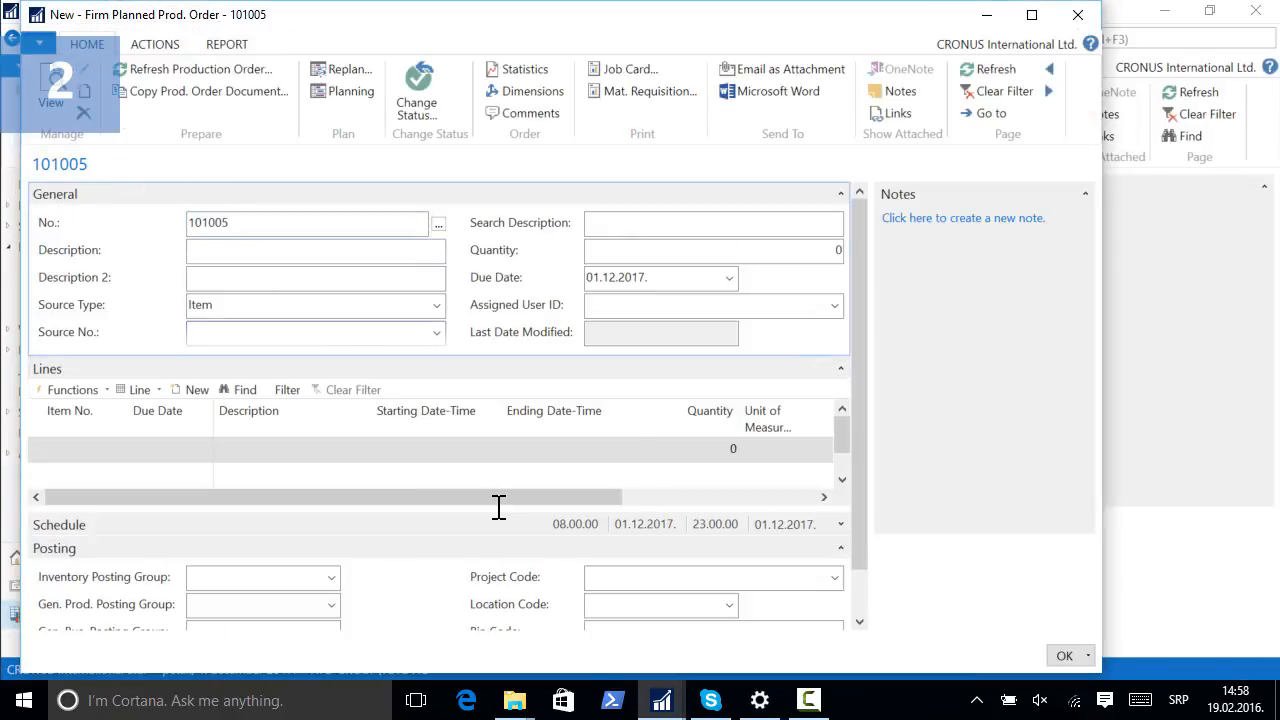
{"action": "type", "text": "80102"}
{"action": "key", "text": "Tab"}
{"action": "key", "text": "Tab"}
{"action": "key", "text": "Tab"}
{"action": "left_click", "coordinate": [600, 604]}
{"action": "type", "text": "BLUE"}
{"action": "key", "text": "Tab"}
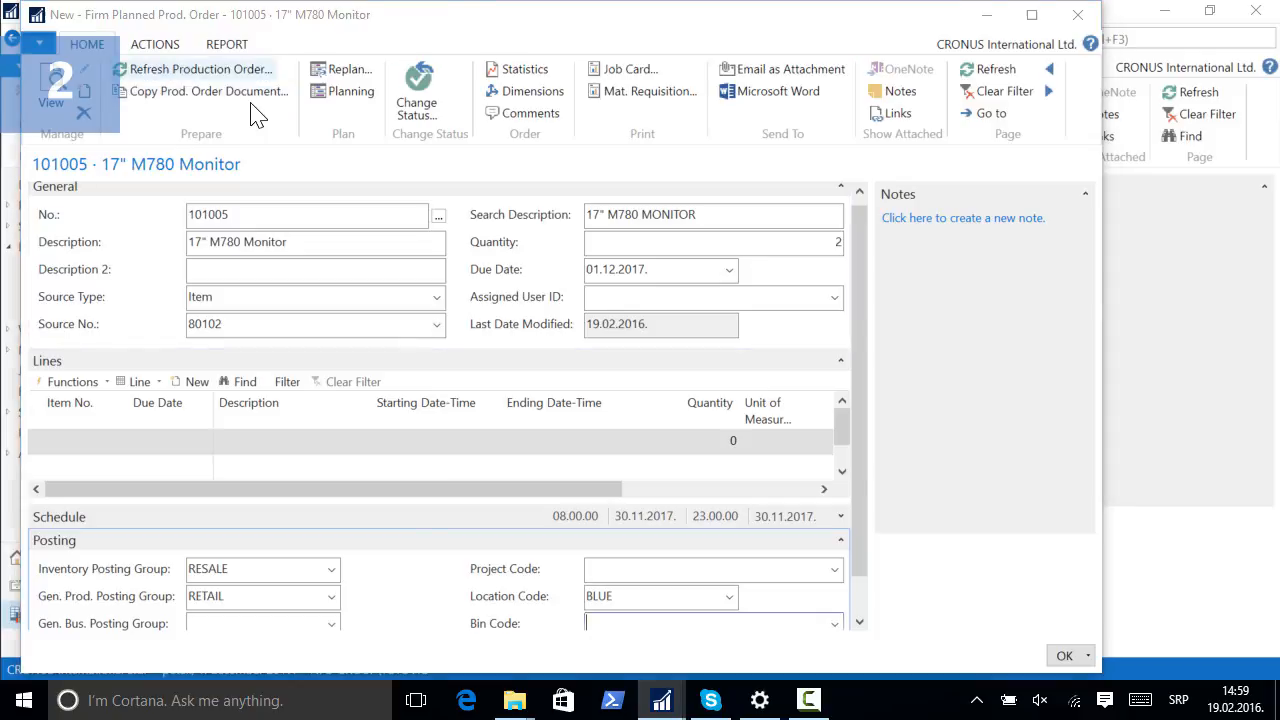
Step: Refresh the firm planned production order to generate its lines
{"action": "left_click", "coordinate": [250, 72]}
{"action": "left_click", "coordinate": [300, 596]}
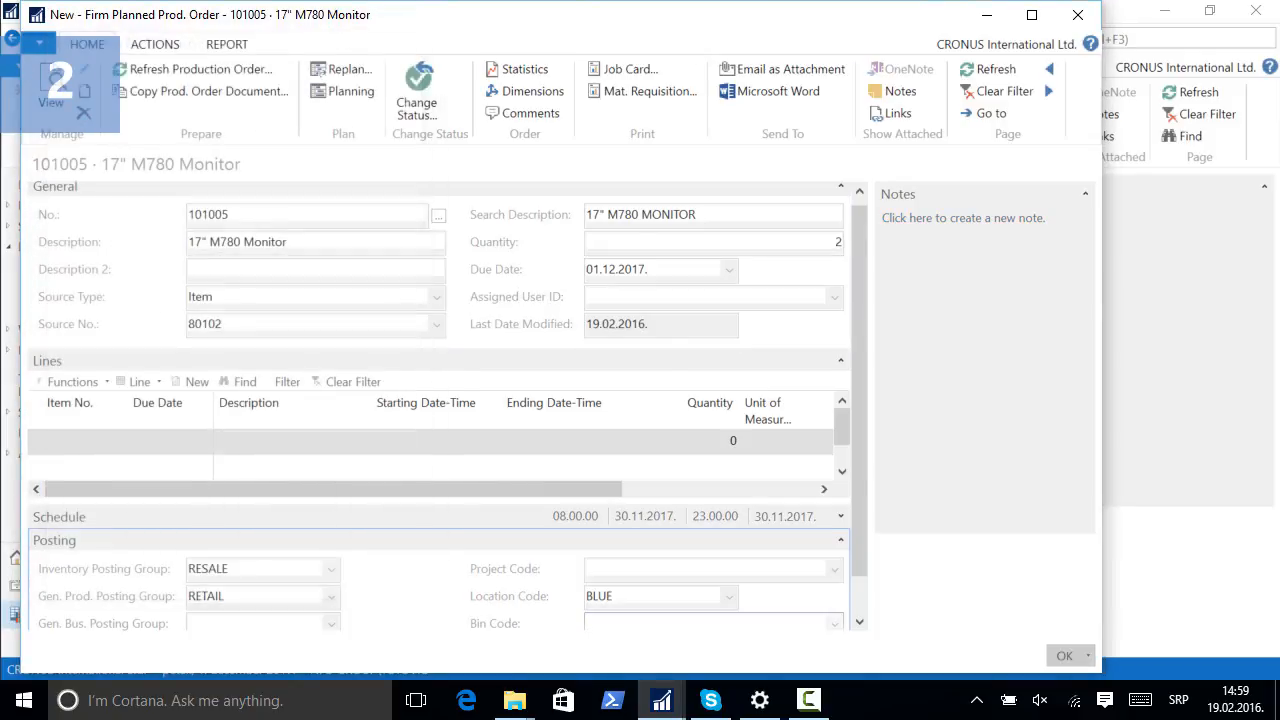
{"action": "key", "text": "Escape"}
Step: Go back to the Items list, open the card of item 80102 and show its availability by location
{"action": "type", "text": "item"}
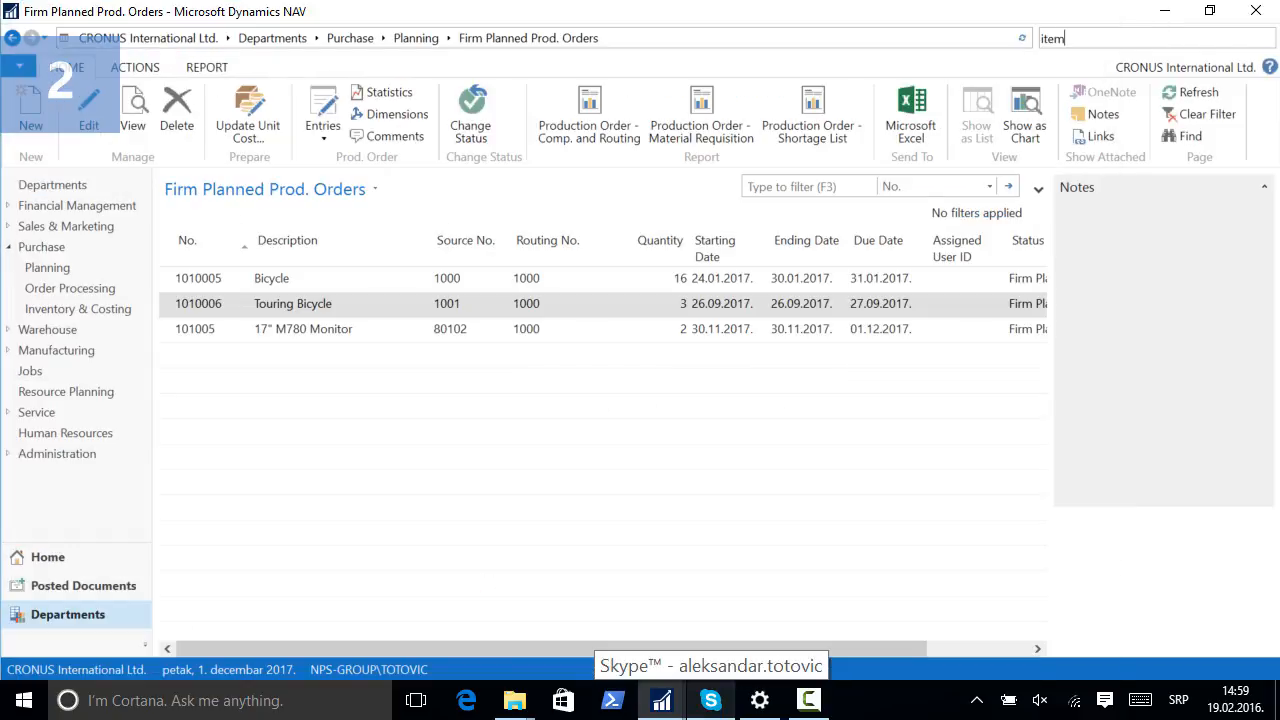
{"action": "type", "text": "s"}
{"action": "key", "text": "Return"}
{"action": "double_click", "coordinate": [342, 607]}
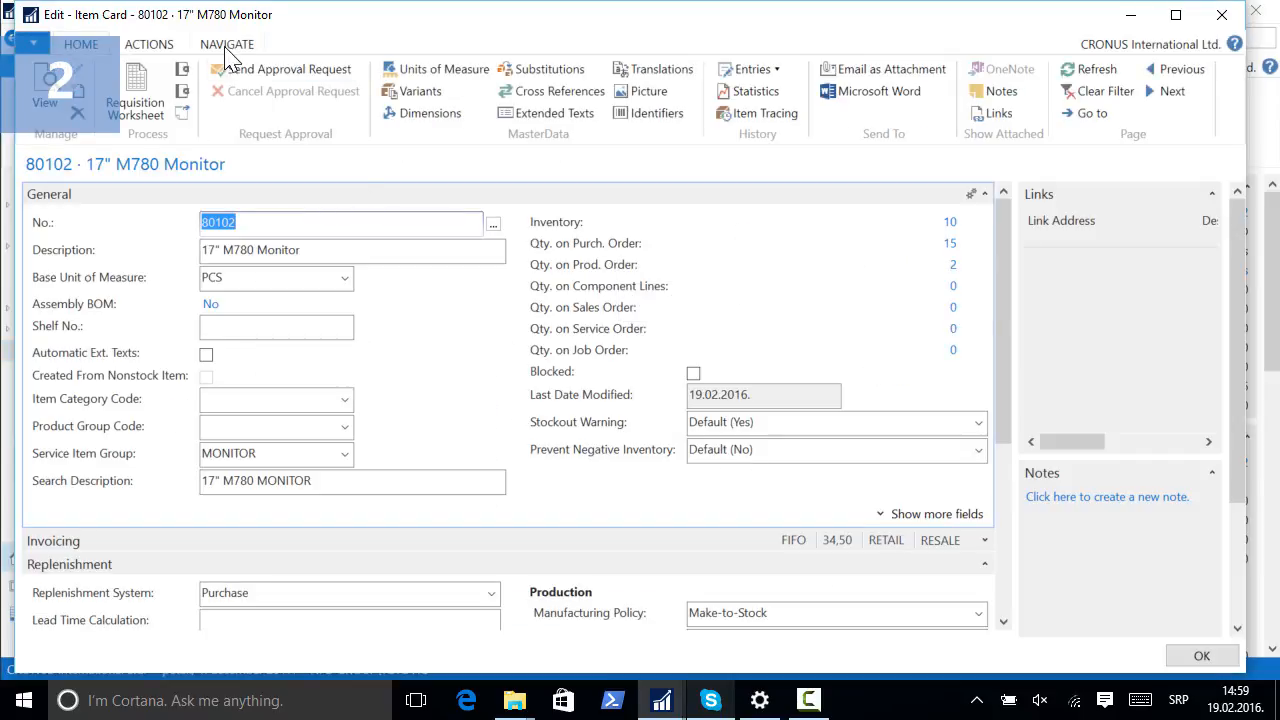
{"action": "left_click", "coordinate": [229, 53]}
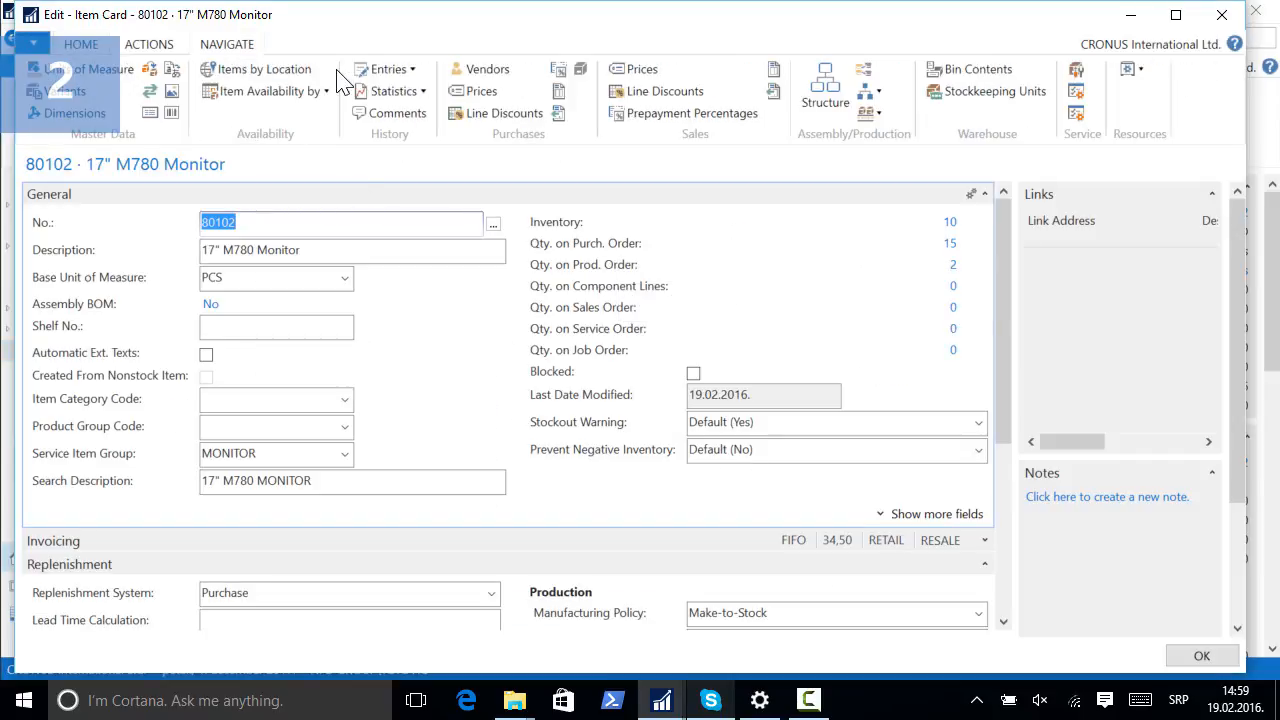
{"action": "left_click", "coordinate": [268, 95]}
{"action": "left_click", "coordinate": [286, 177]}
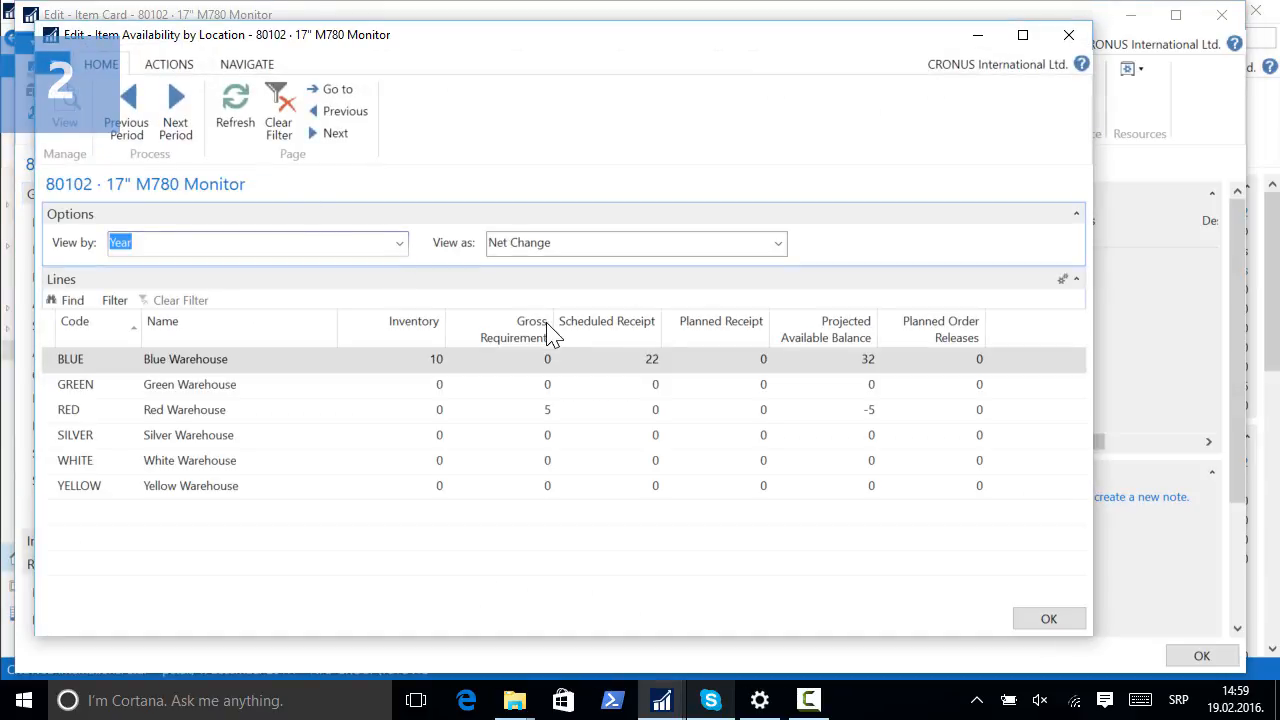
Step: Examine how the firm planned production order contributes to BLUE's scheduled receipt and projected available balance
{"action": "left_click", "coordinate": [650, 362]}
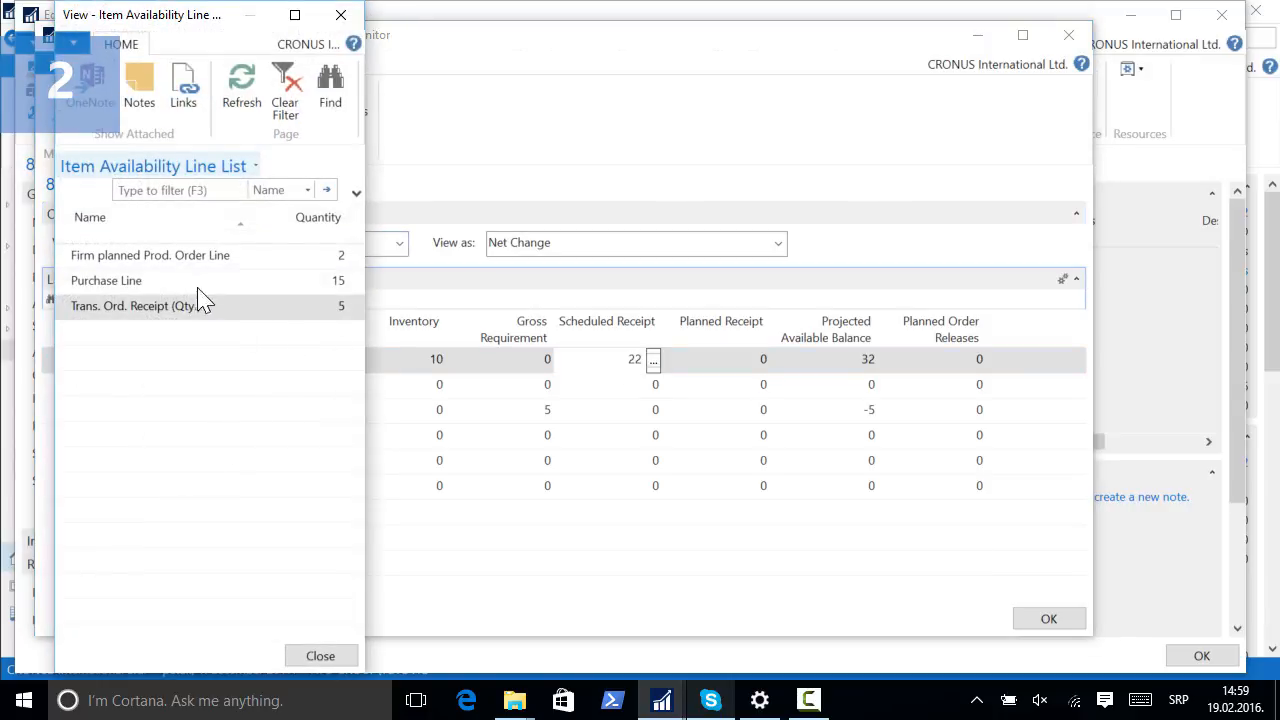
{"action": "left_click", "coordinate": [341, 17]}
{"action": "left_click", "coordinate": [869, 362]}
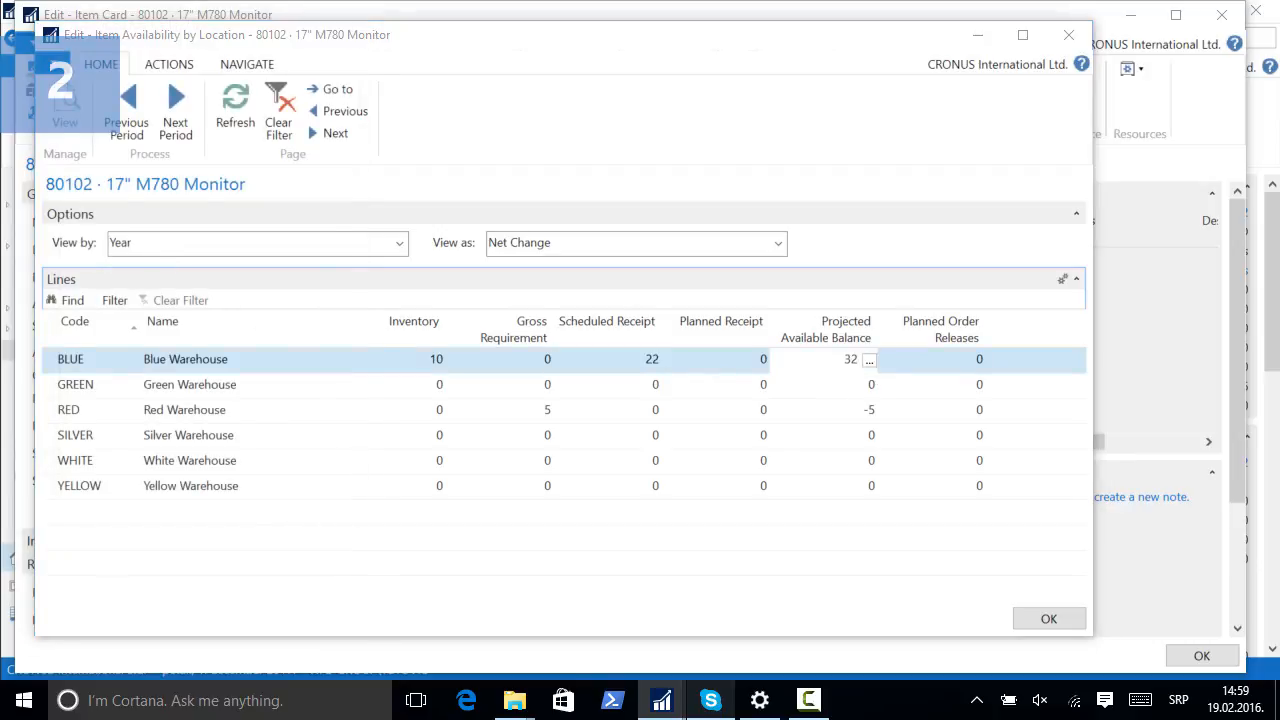
Step: Open the firm planned production order for the 17" M780 Monitor and change its status to Released
{"action": "left_click", "coordinate": [343, 256]}
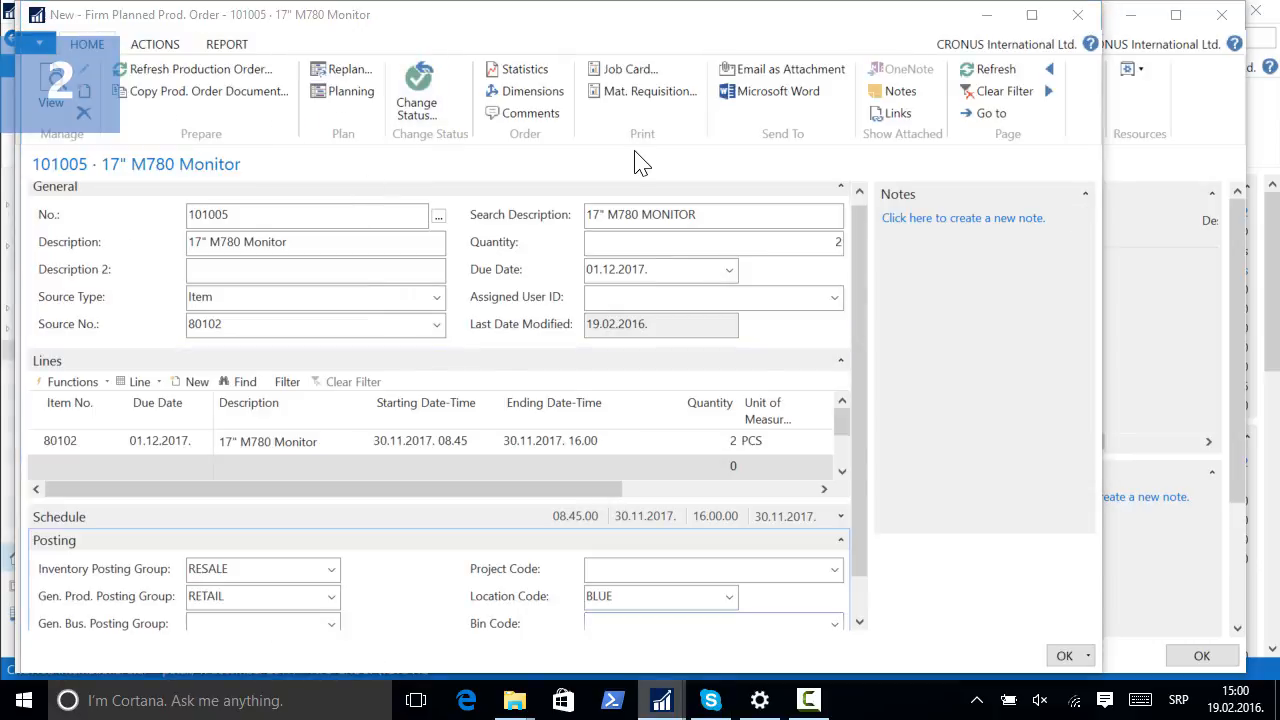
{"action": "left_click", "coordinate": [417, 95]}
{"action": "left_click", "coordinate": [623, 430]}
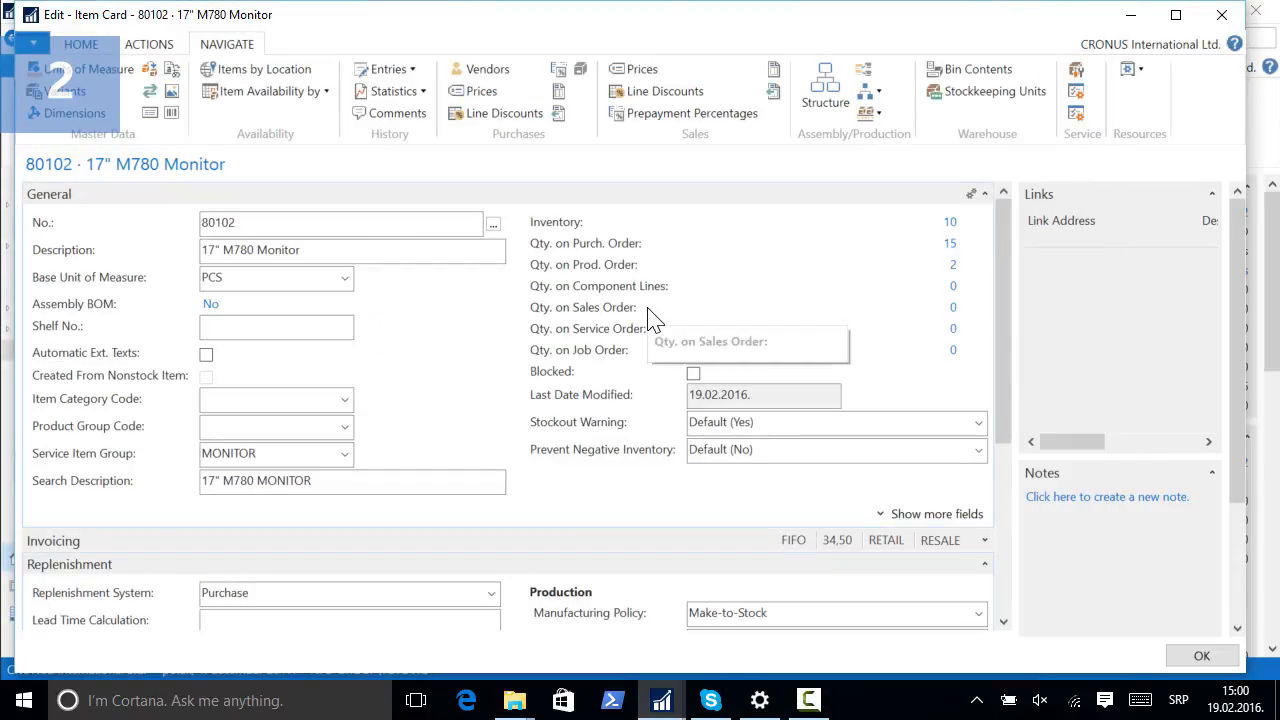
Step: Reopen item 80102's availability by location and examine how the released production order counts in BLUE's scheduled receipt and projected balance
{"action": "left_click", "coordinate": [268, 91]}
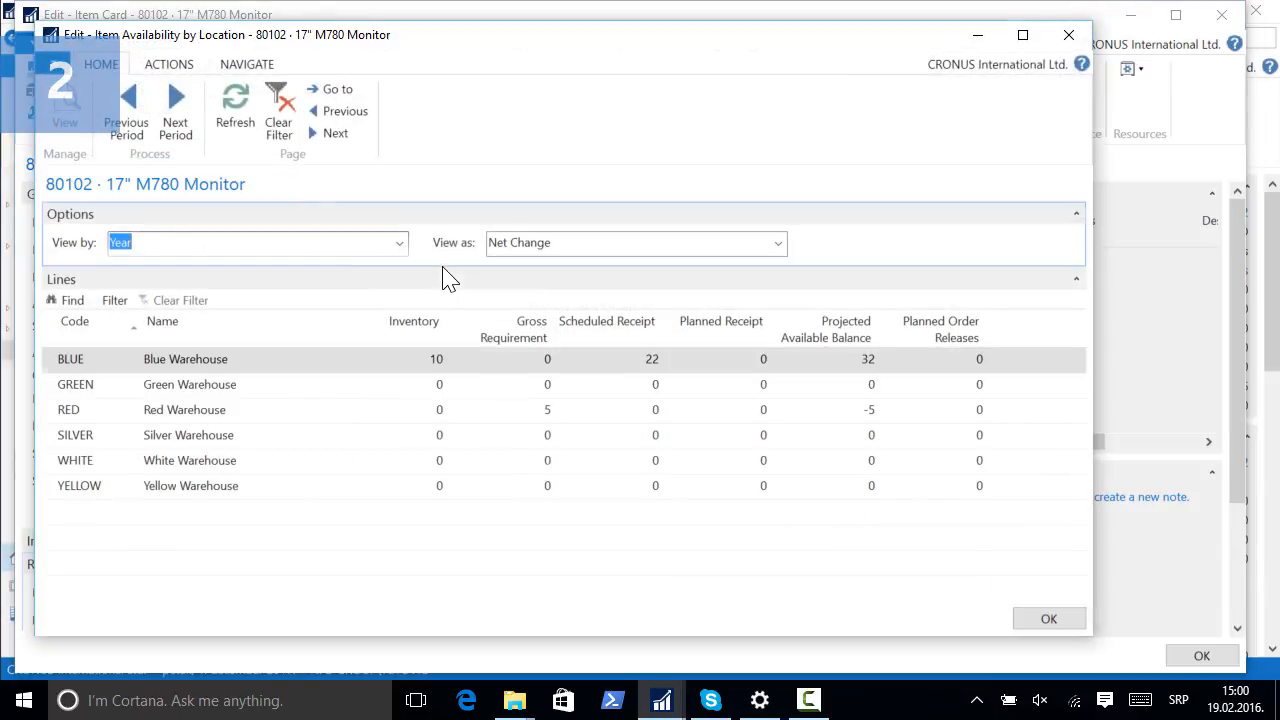
{"action": "left_click", "coordinate": [650, 360]}
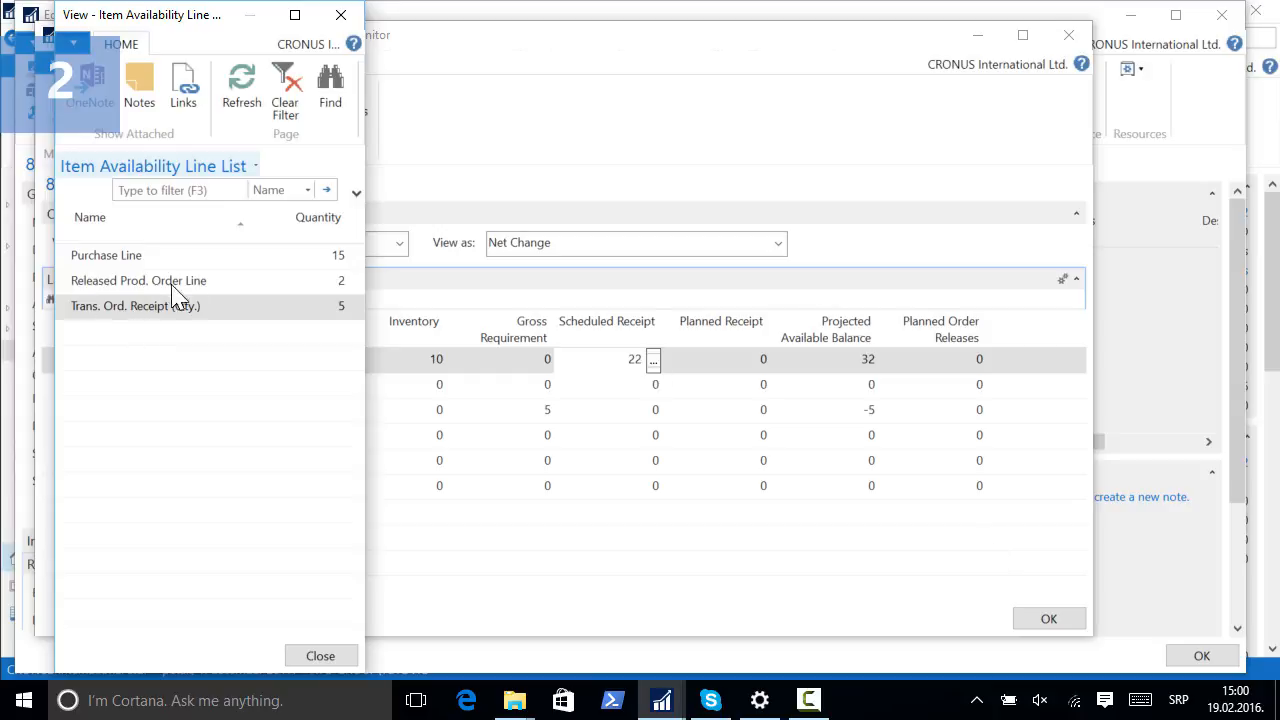
{"action": "left_click", "coordinate": [340, 14]}
{"action": "left_click", "coordinate": [860, 360]}
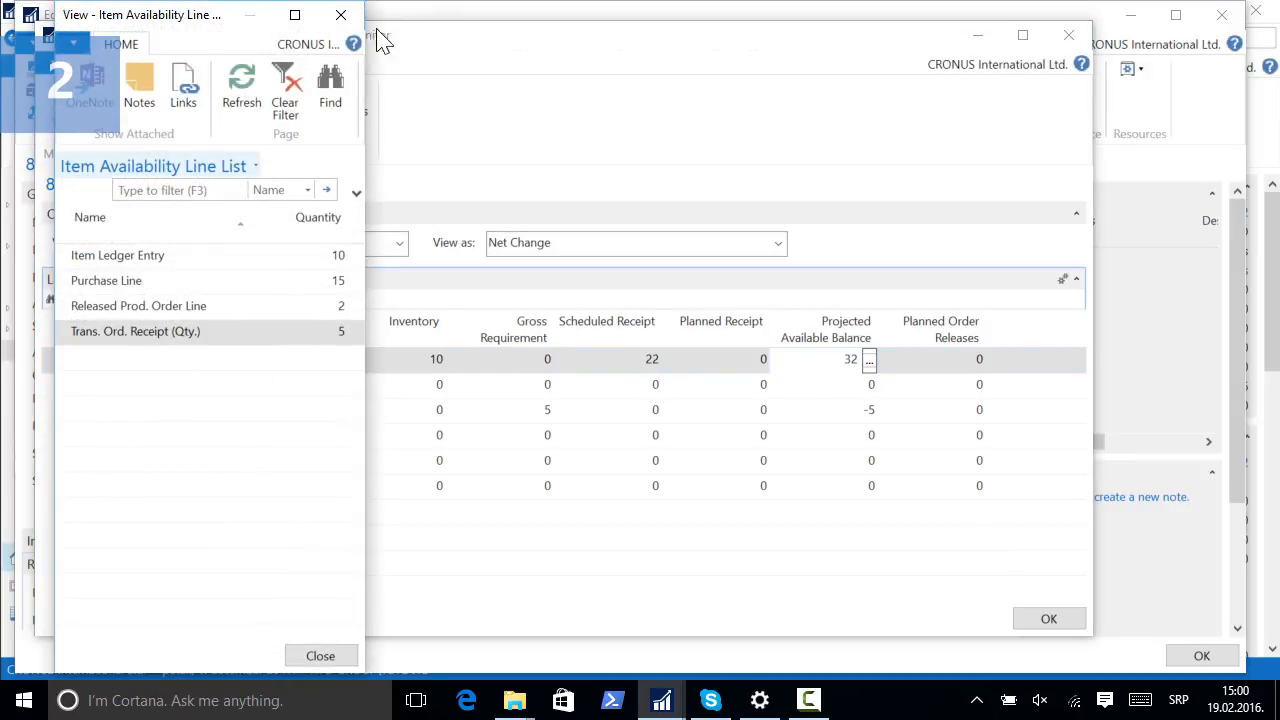
Step: Leave item 80102's availability, find the Assembly Orders list and create a new assembly order for 1 PCS of item 80102
{"action": "left_click", "coordinate": [340, 14]}
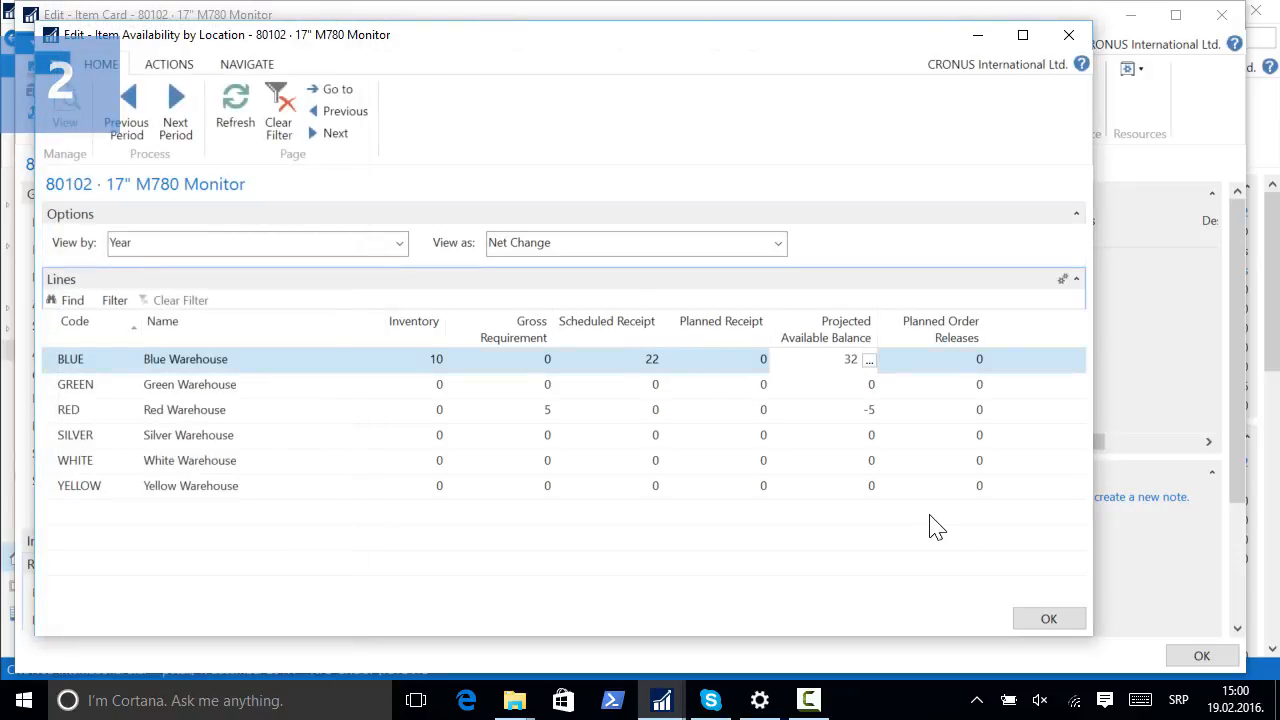
{"action": "left_click", "coordinate": [1047, 619]}
{"action": "type", "text": "ass"}
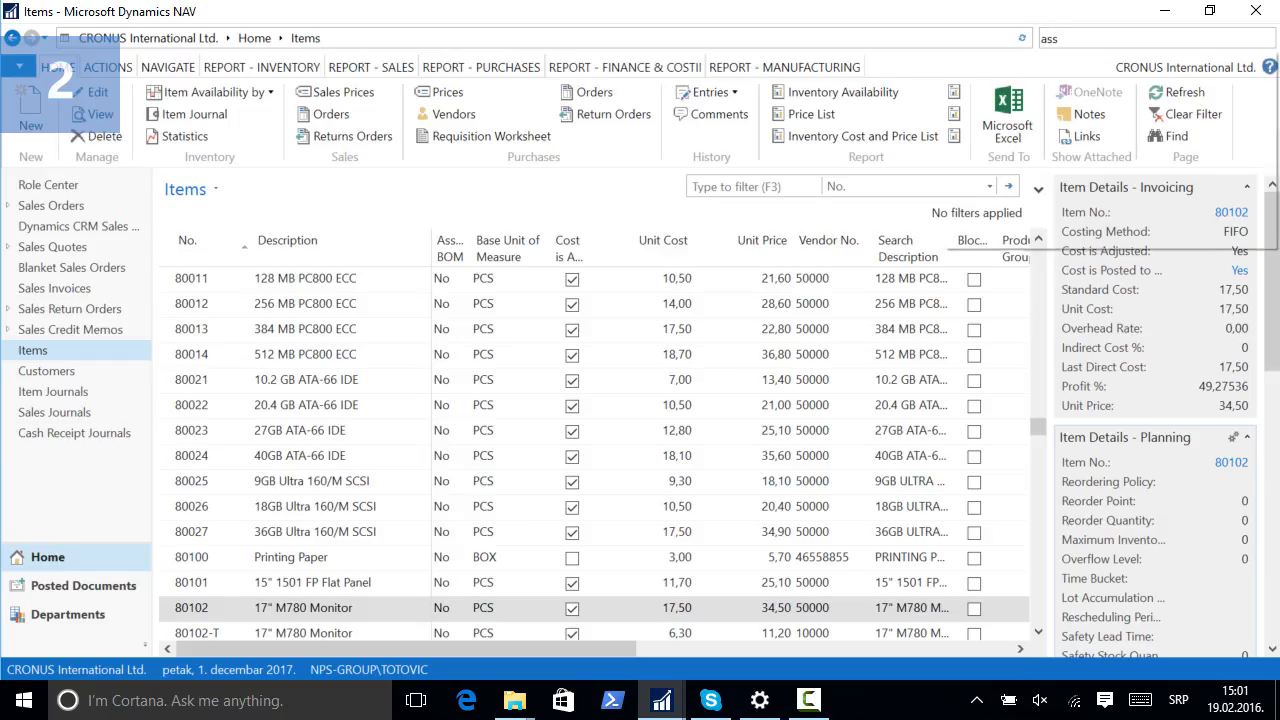
{"action": "type", "text": "e or"}
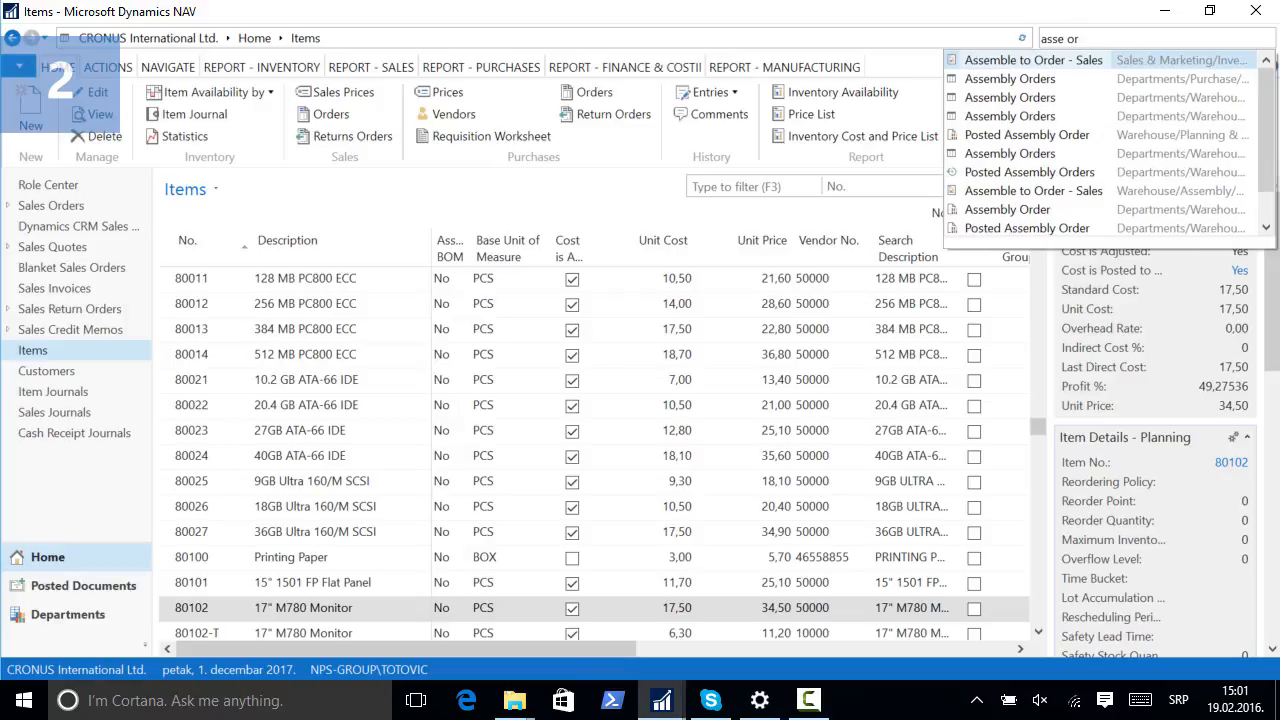
{"action": "left_click", "coordinate": [1010, 78]}
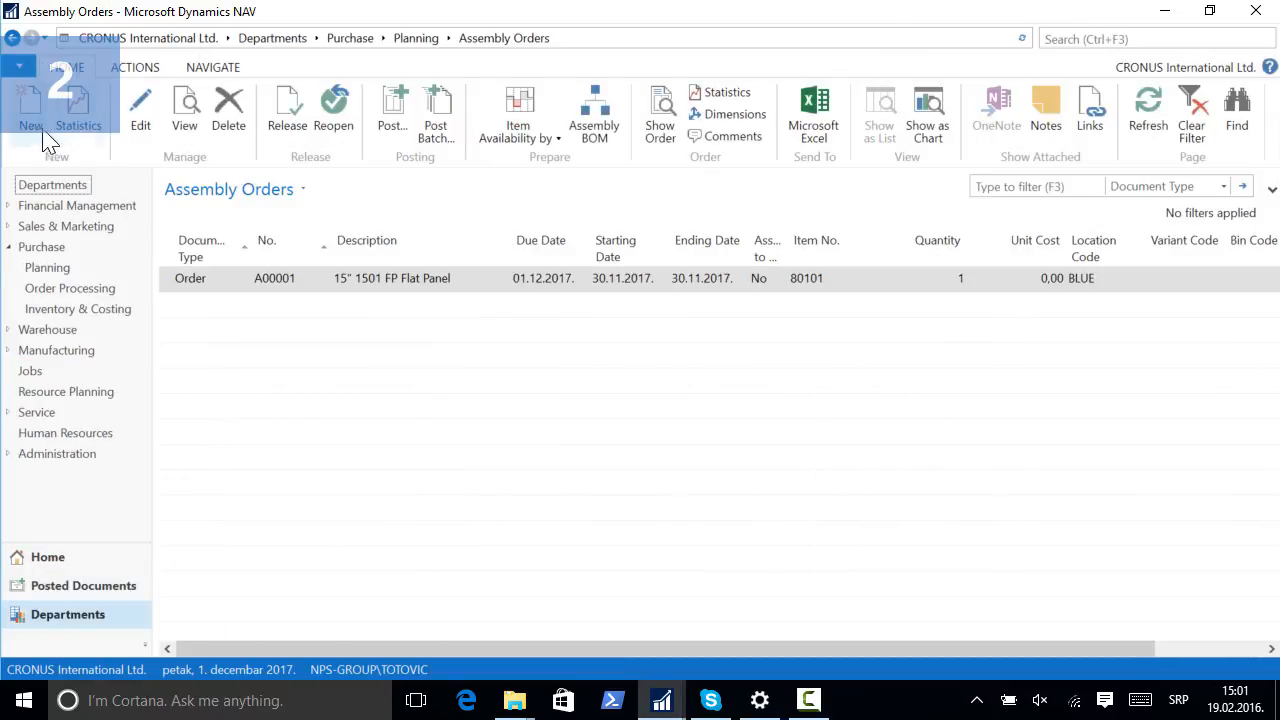
{"action": "key", "text": "ctrl+n"}
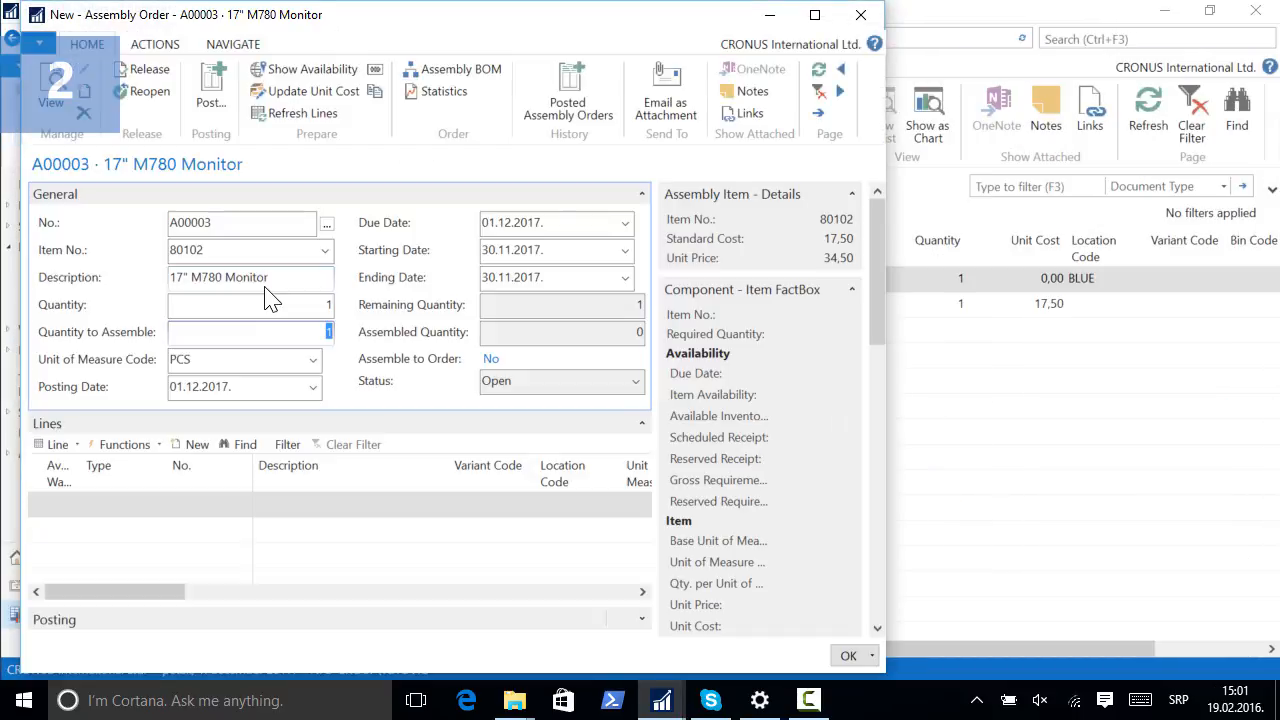
Step: Add a Resource line for LIFT to the assembly order with a quantity per of 2
{"action": "left_click", "coordinate": [103, 508]}
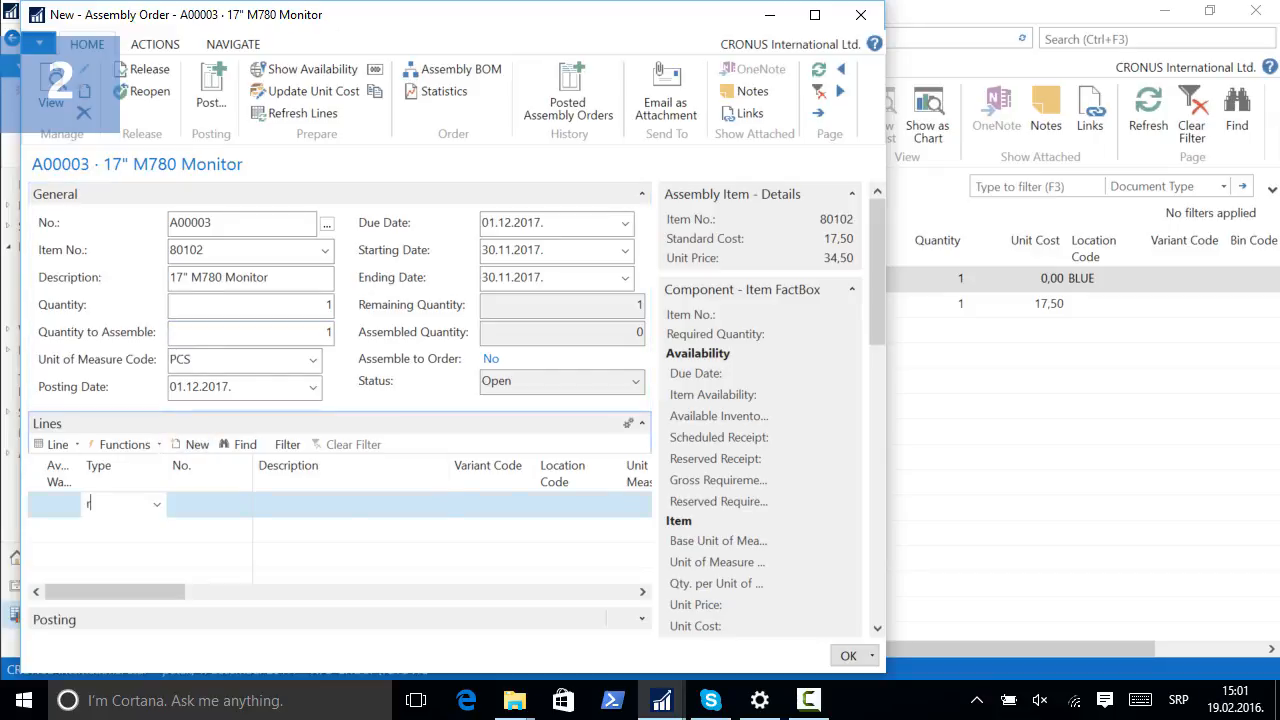
{"action": "key", "text": "Tab"}
{"action": "key", "text": "Tab"}
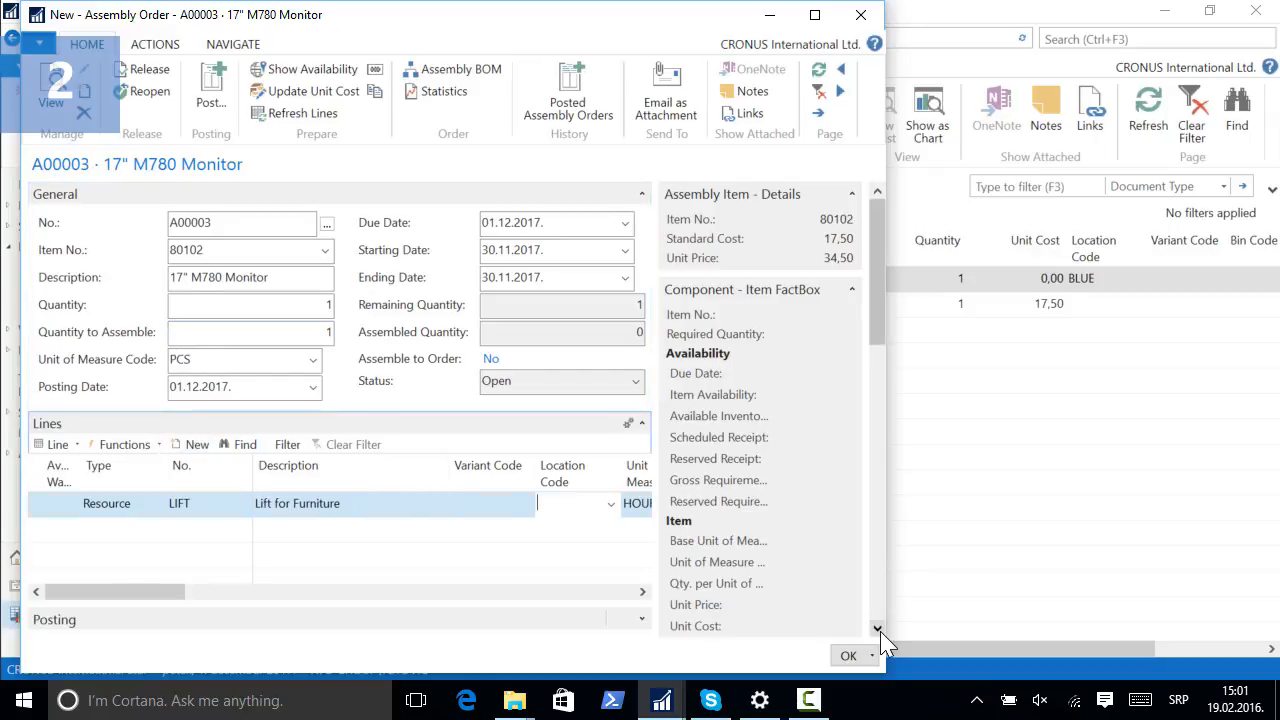
{"action": "key", "text": "Tab"}
{"action": "key", "text": "Tab"}
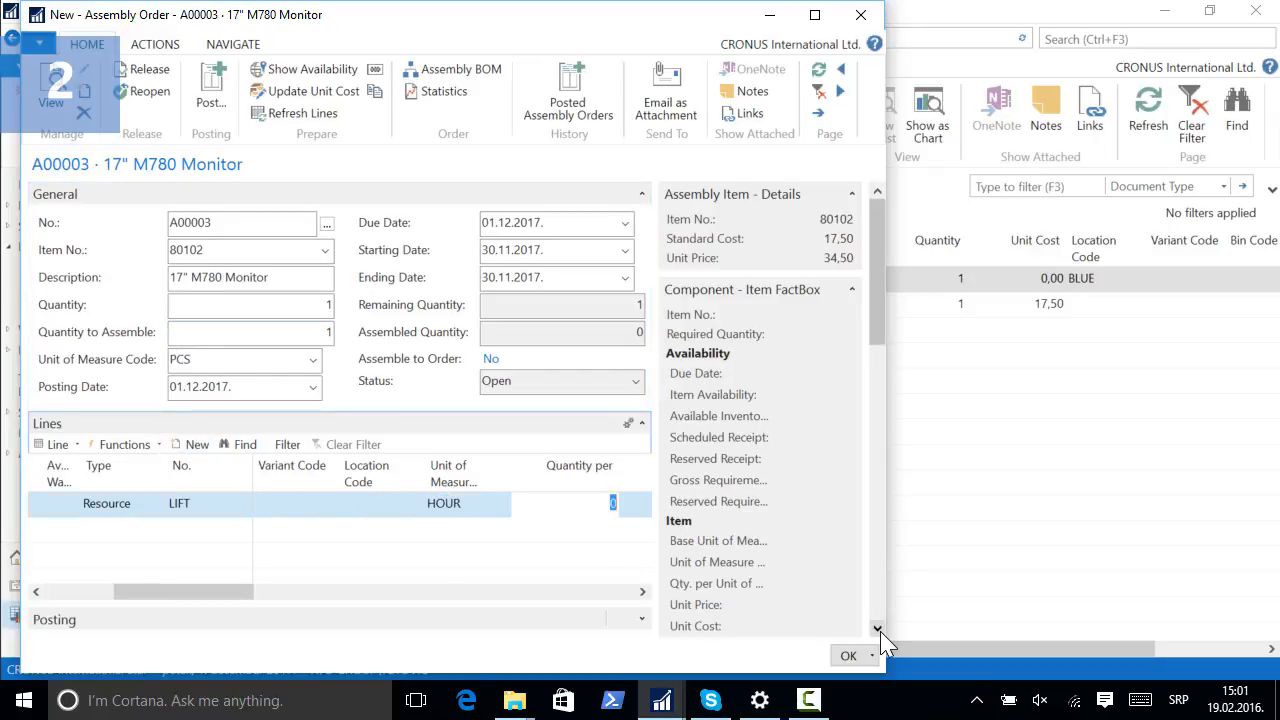
{"action": "type", "text": "2"}
{"action": "key", "text": "Tab"}
Step: Set the assembly order's location code to BLUE, release the order and close it
{"action": "left_click", "coordinate": [877, 628]}
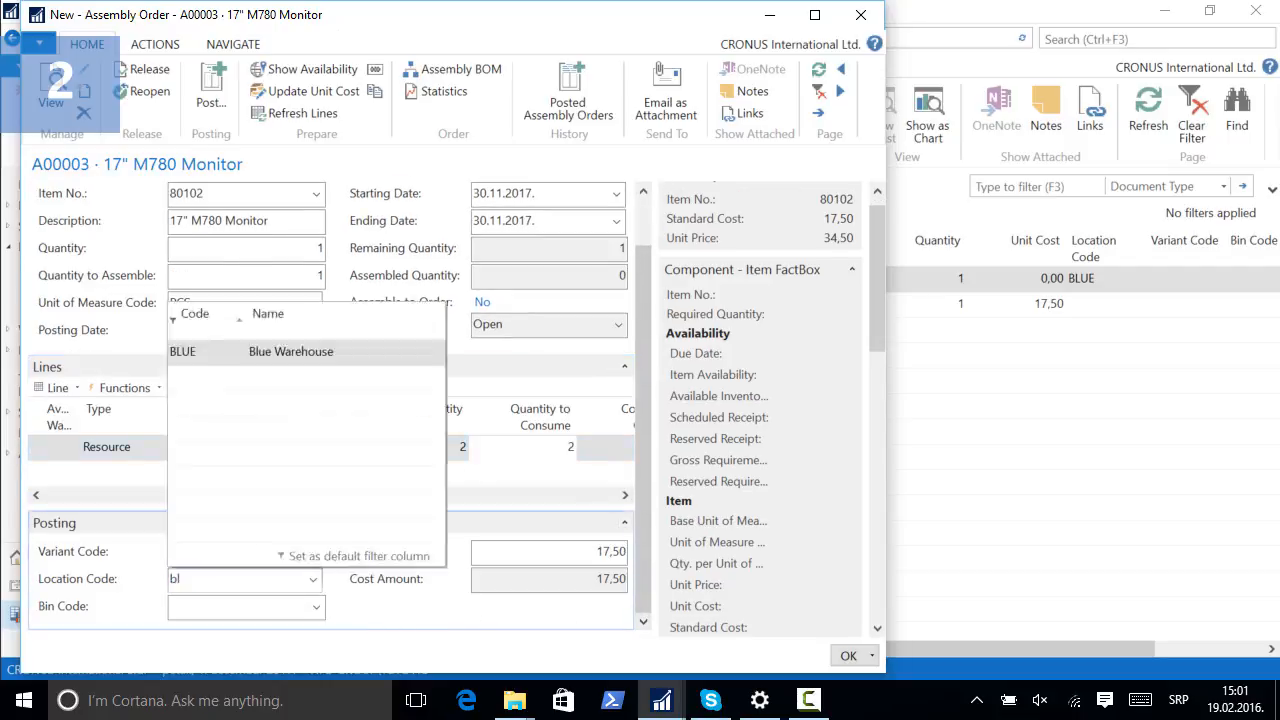
{"action": "left_click", "coordinate": [285, 584]}
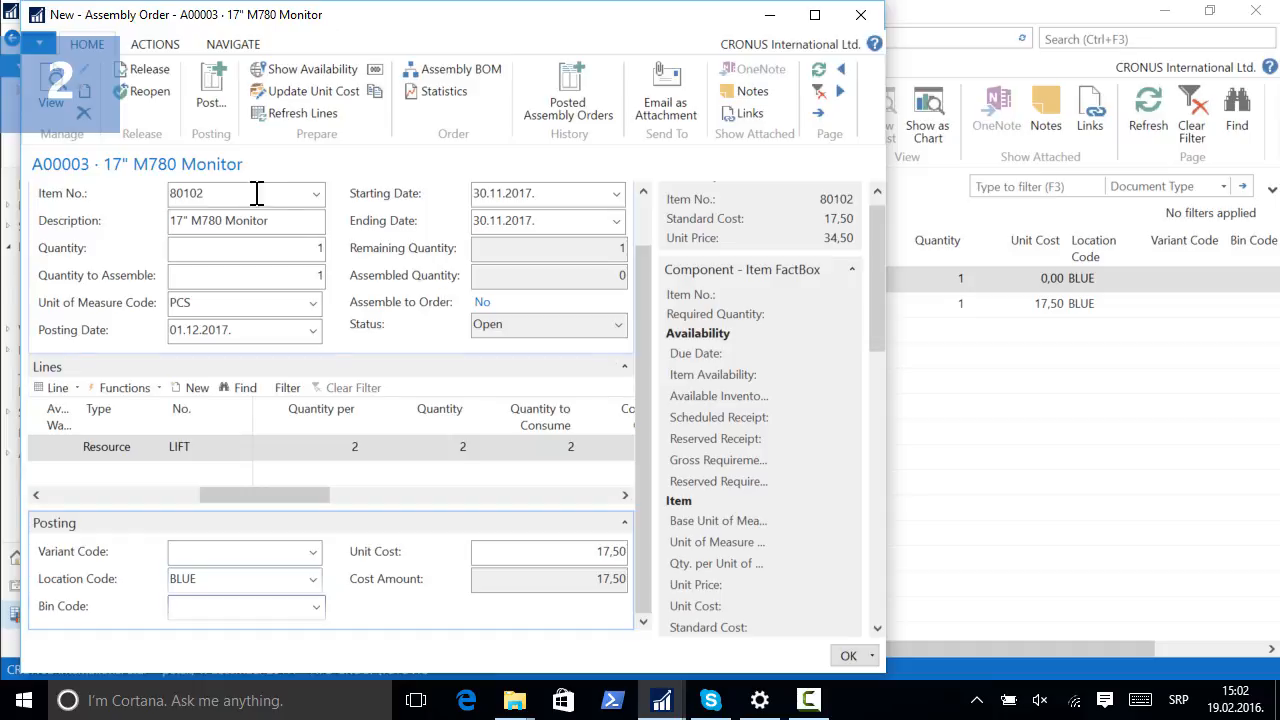
{"action": "left_click", "coordinate": [149, 69]}
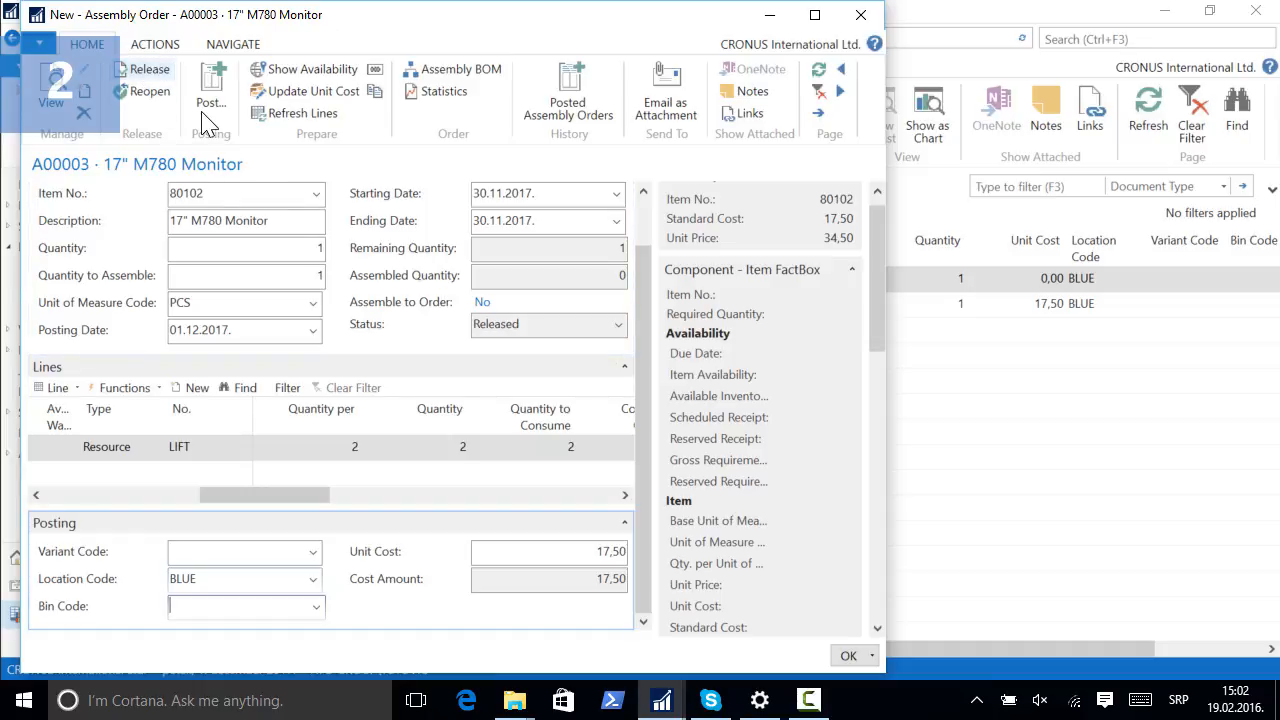
{"action": "left_click", "coordinate": [846, 655]}
Step: Reopen item 80102's availability by location and examine how the assembly order counts in BLUE's scheduled receipt and projected available balance
{"action": "mouse_move", "coordinate": [662, 700]}
{"action": "left_click", "coordinate": [757, 614]}
{"action": "left_click", "coordinate": [290, 91]}
{"action": "left_click", "coordinate": [265, 177]}
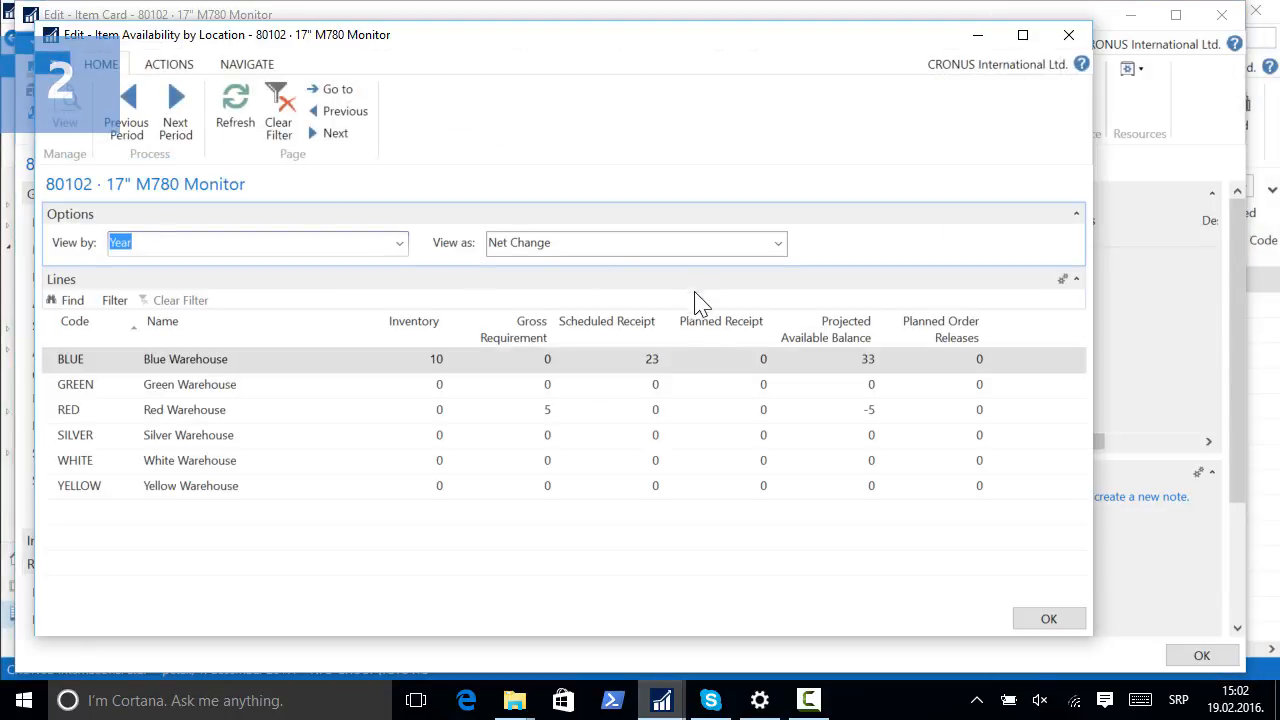
{"action": "left_click", "coordinate": [650, 359]}
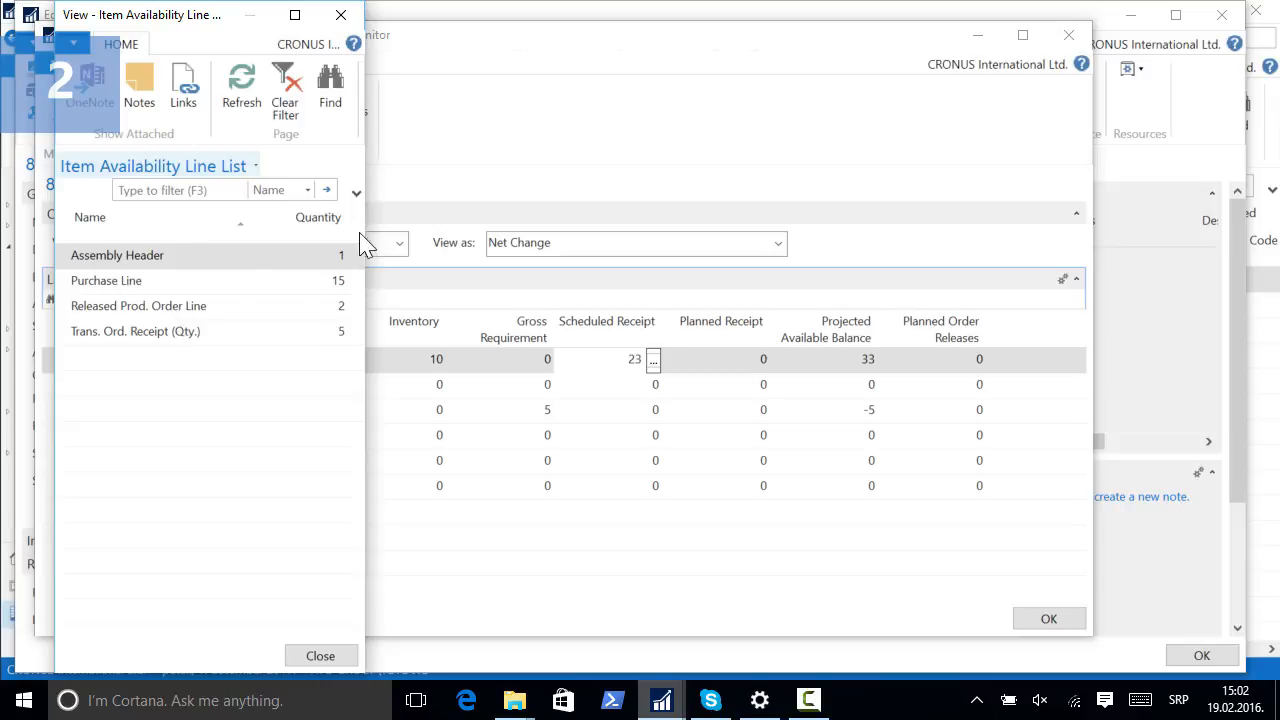
{"action": "left_click", "coordinate": [341, 15]}
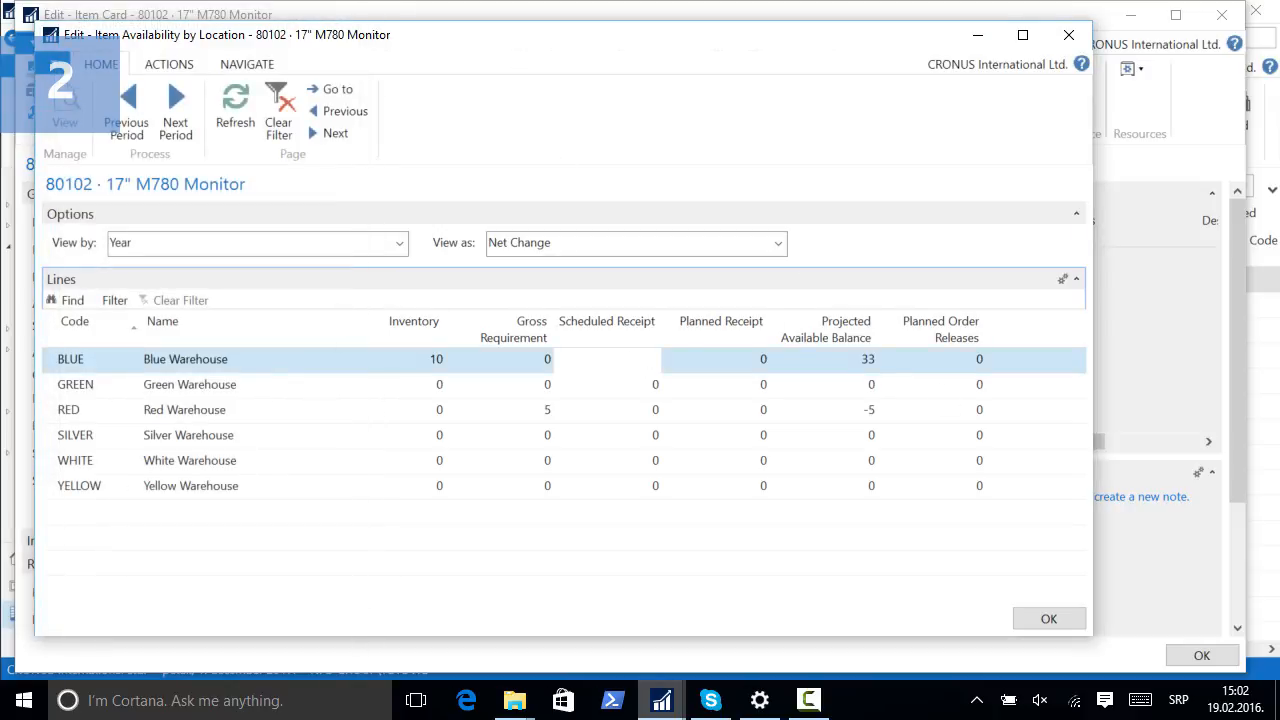
{"action": "left_click", "coordinate": [867, 360]}
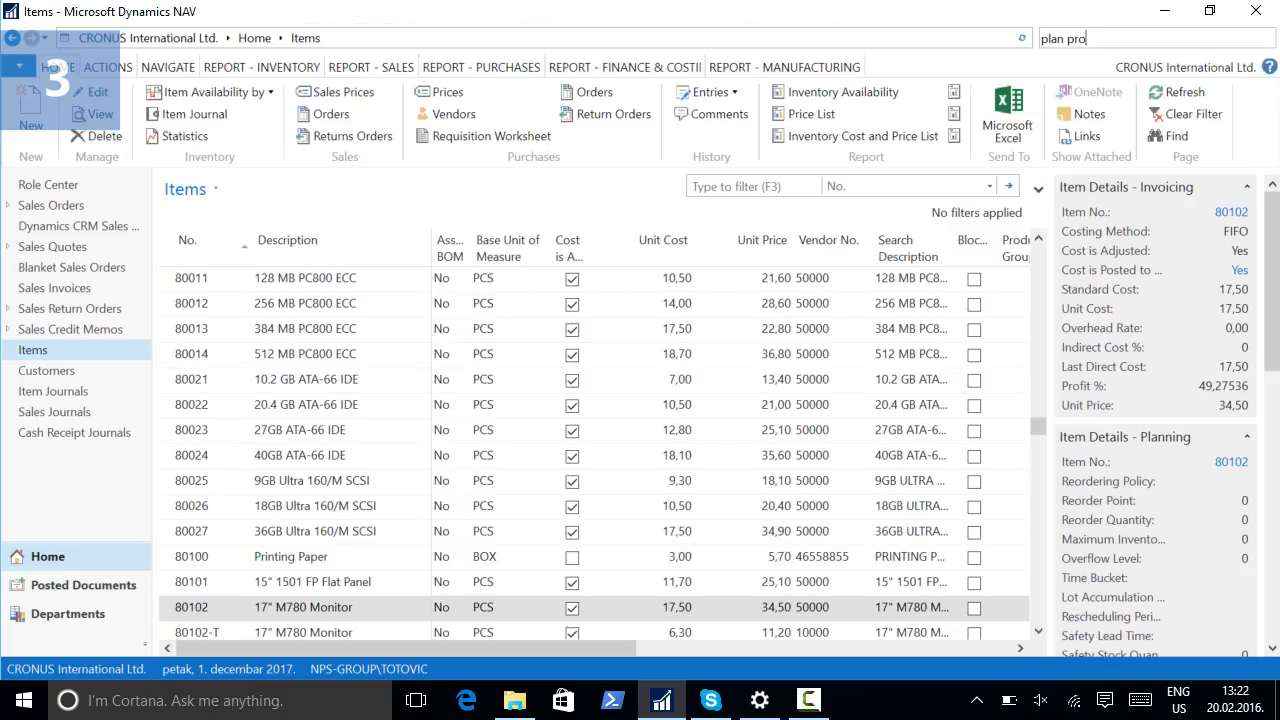
Step: Find the Planned Production Orders list and create a new planned production order for item 80102 with quantity 3
{"action": "type", "text": "d or"}
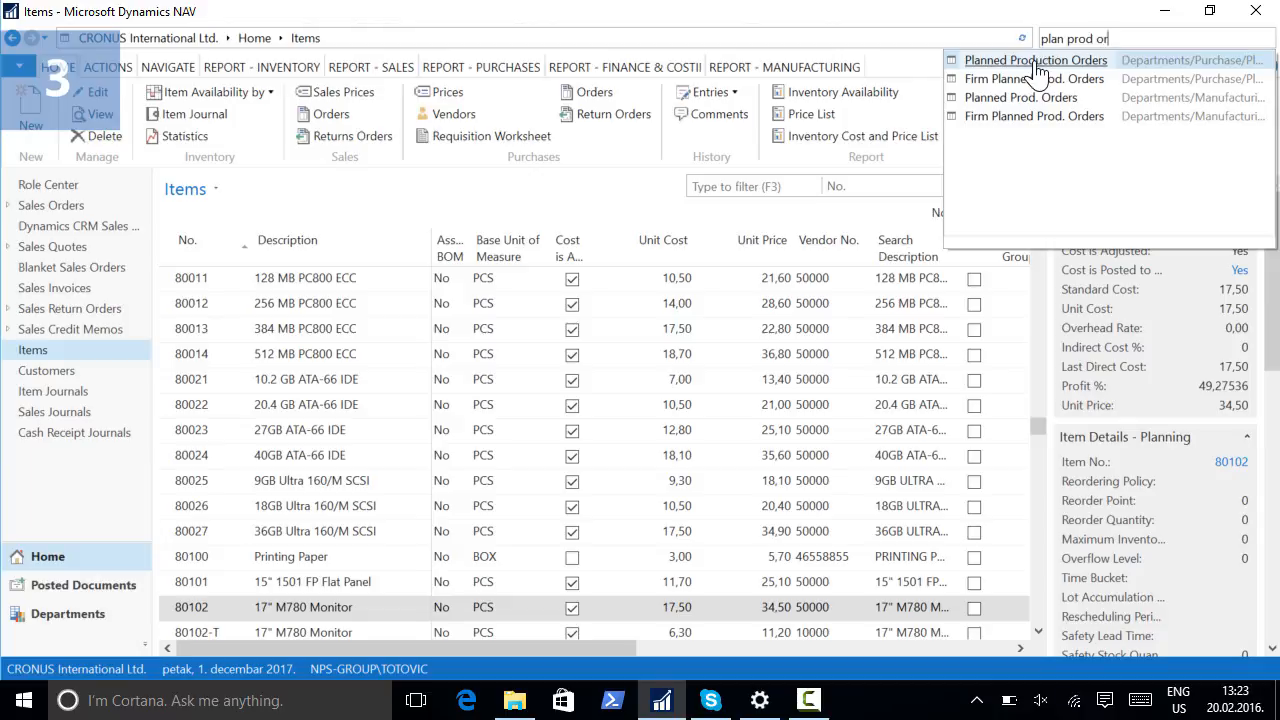
{"action": "left_click", "coordinate": [1040, 60]}
{"action": "left_click", "coordinate": [18, 149]}
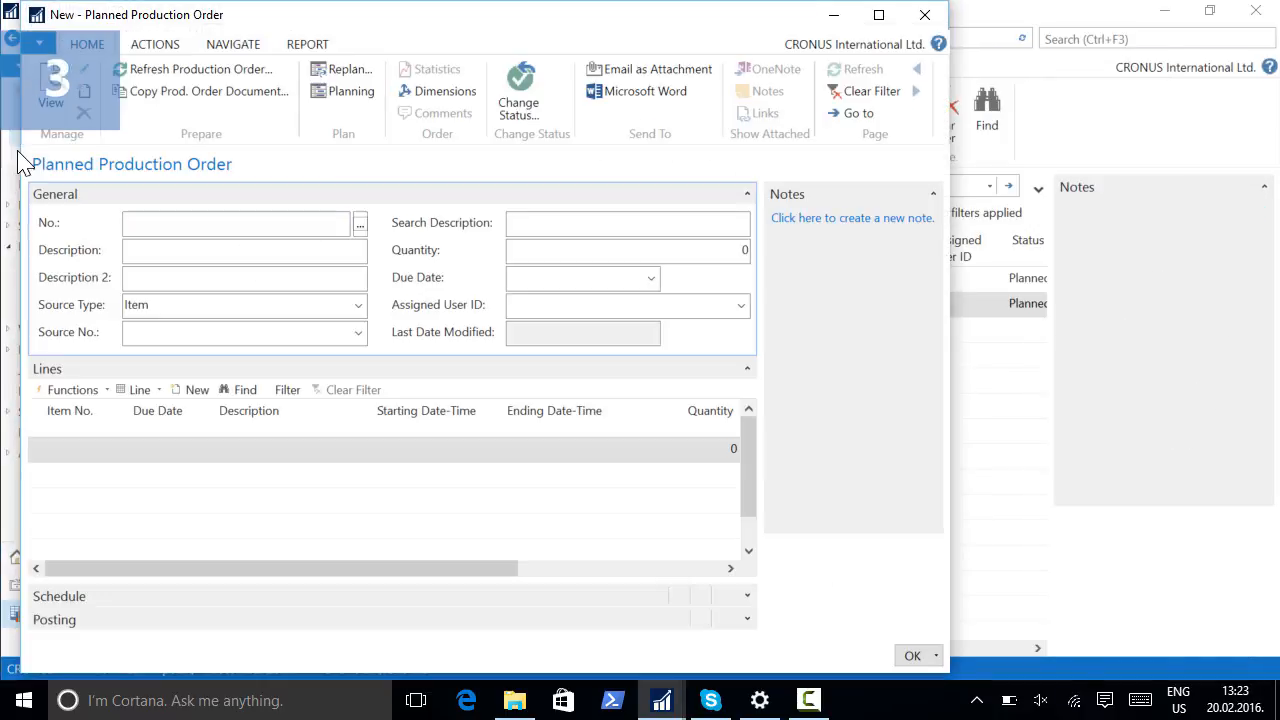
{"action": "key", "text": "Return"}
{"action": "key", "text": "Return"}
{"action": "key", "text": "Return"}
{"action": "key", "text": "Return"}
{"action": "type", "text": "80102"}
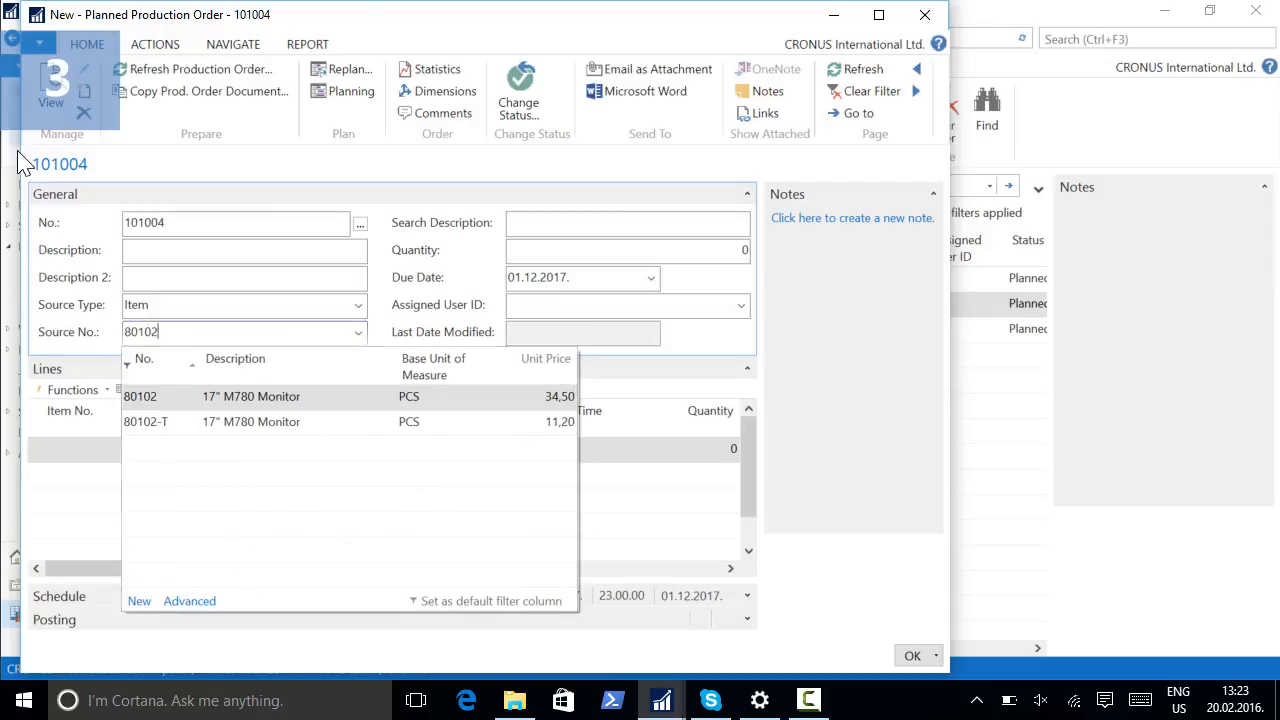
{"action": "key", "text": "Return"}
{"action": "key", "text": "Return"}
{"action": "key", "text": "Return"}
Step: Set the planned production order's location code to BLUE and refresh the production order
{"action": "left_click", "coordinate": [747, 619]}
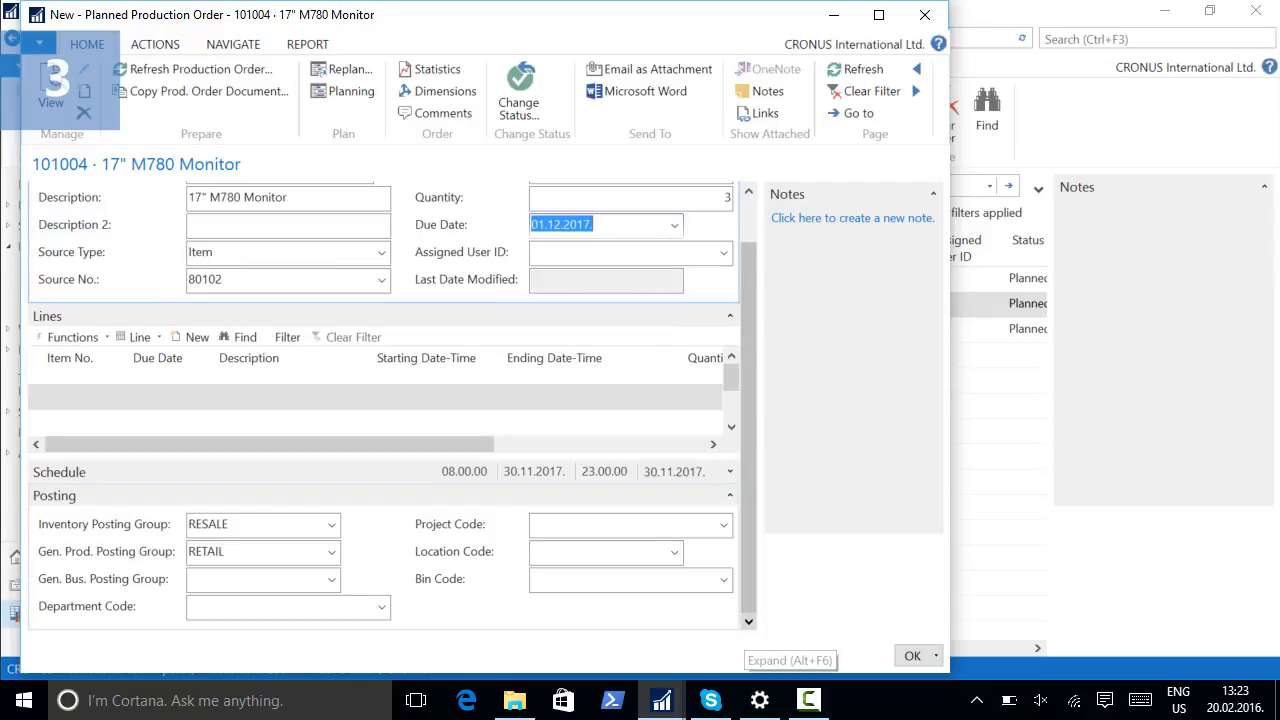
{"action": "left_click", "coordinate": [551, 553]}
{"action": "type", "text": "blue"}
{"action": "key", "text": "Return"}
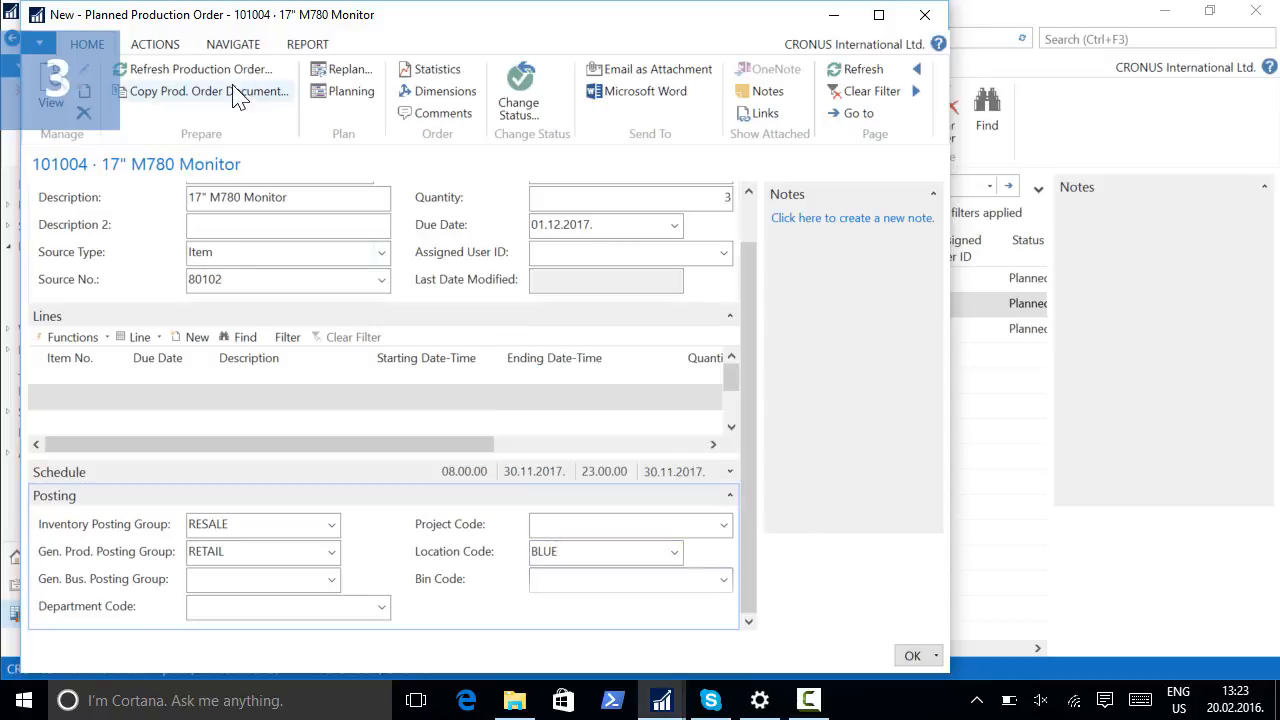
{"action": "left_click", "coordinate": [218, 77]}
Step: Reopen item 80102's availability by location and examine which entries make up BLUE's planned receipt and projected available balance
{"action": "left_click", "coordinate": [303, 594]}
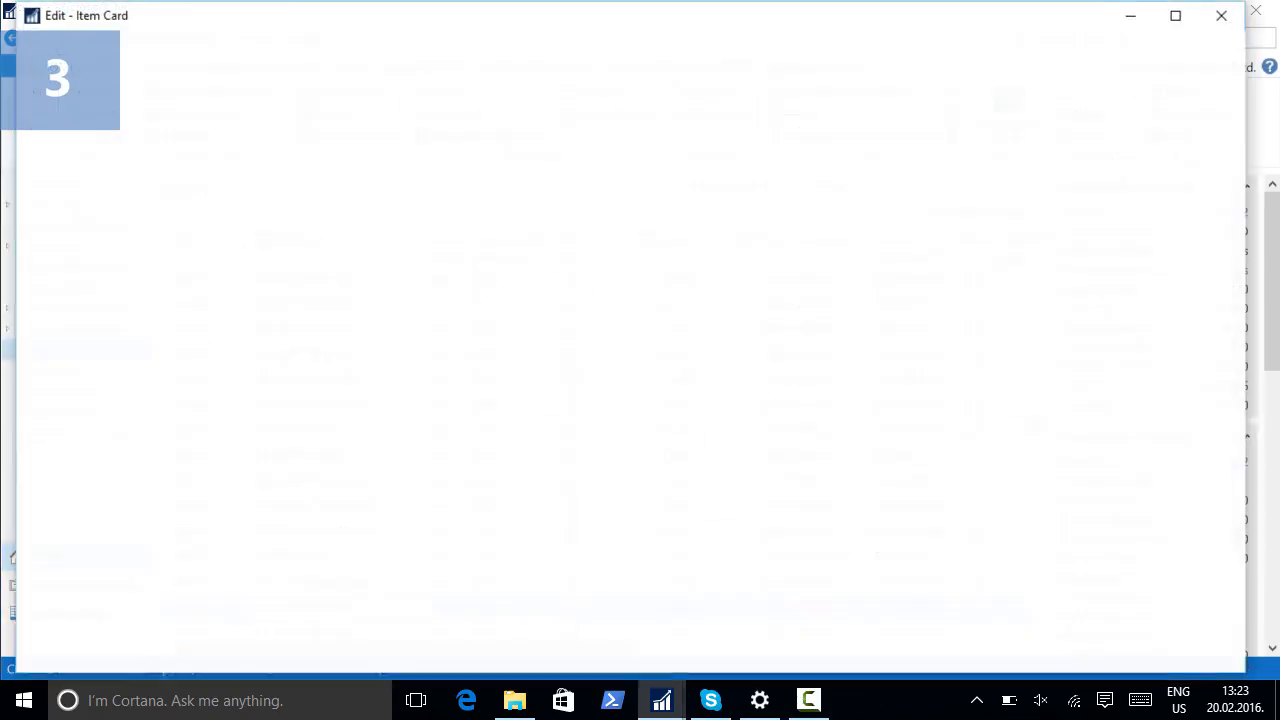
{"action": "left_click", "coordinate": [286, 92]}
{"action": "left_click", "coordinate": [272, 177]}
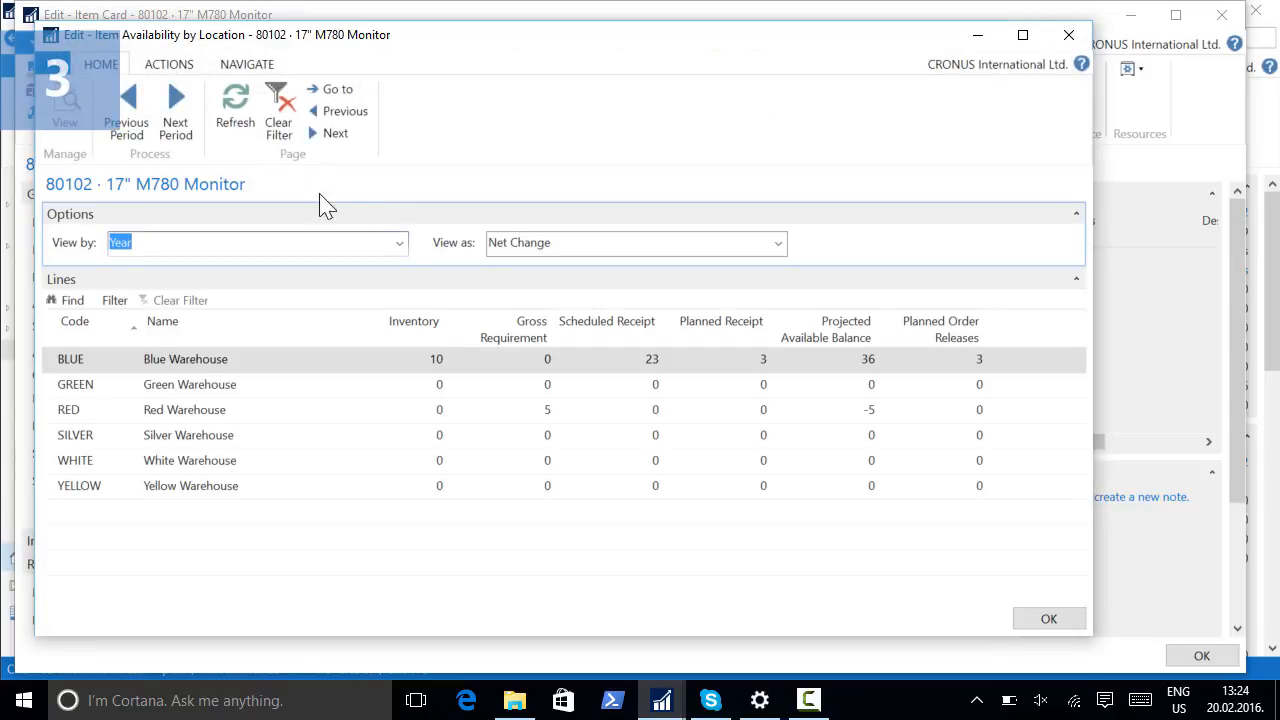
{"action": "left_click", "coordinate": [762, 362]}
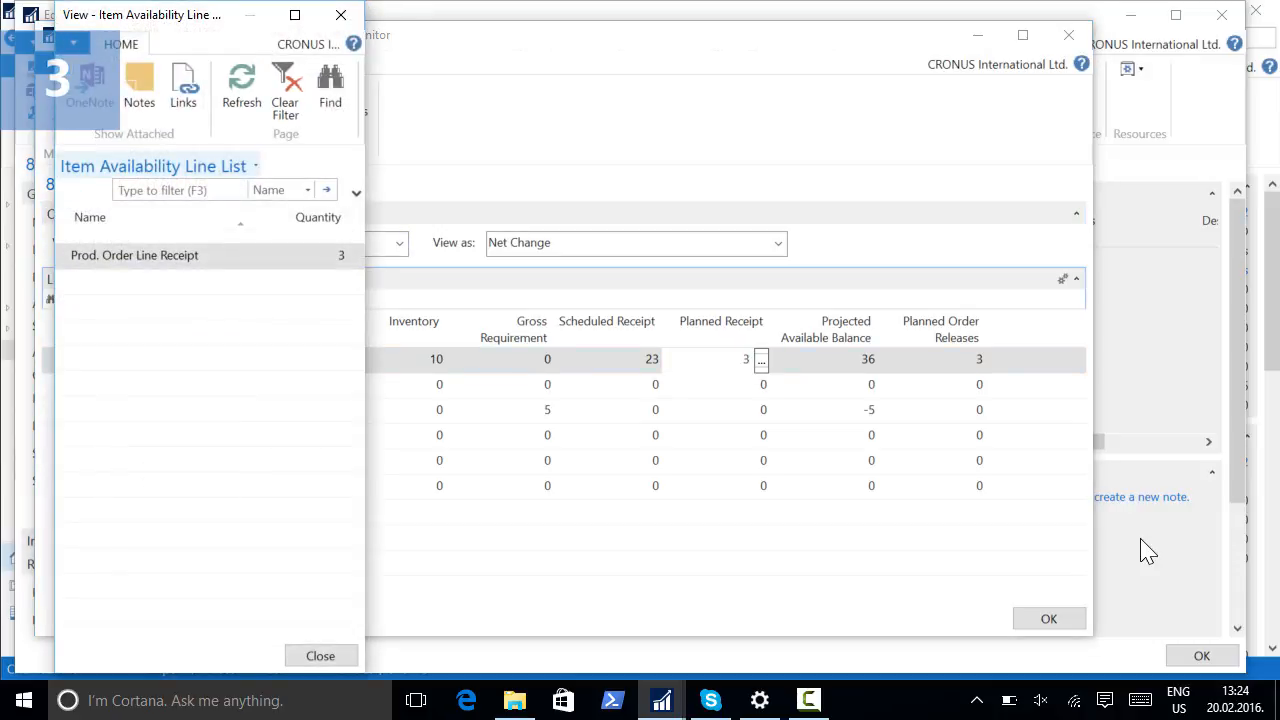
{"action": "left_click", "coordinate": [341, 15]}
{"action": "left_click", "coordinate": [869, 362]}
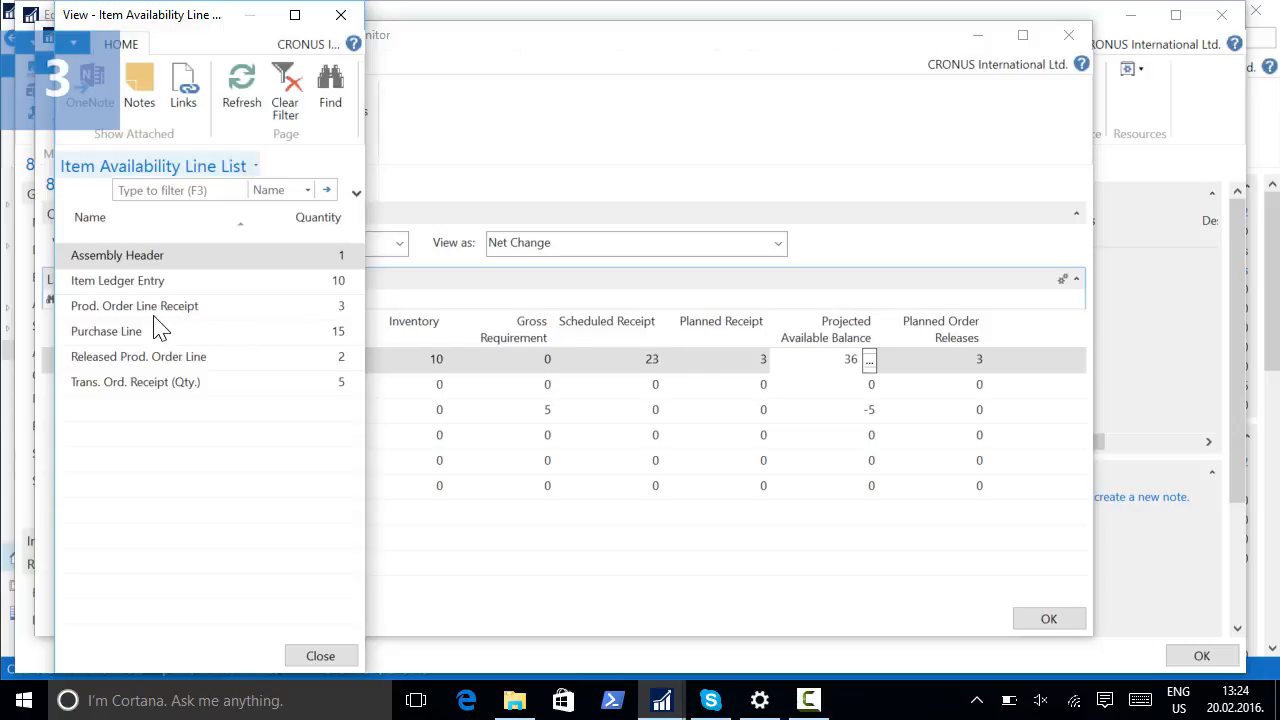
{"action": "left_click", "coordinate": [341, 15]}
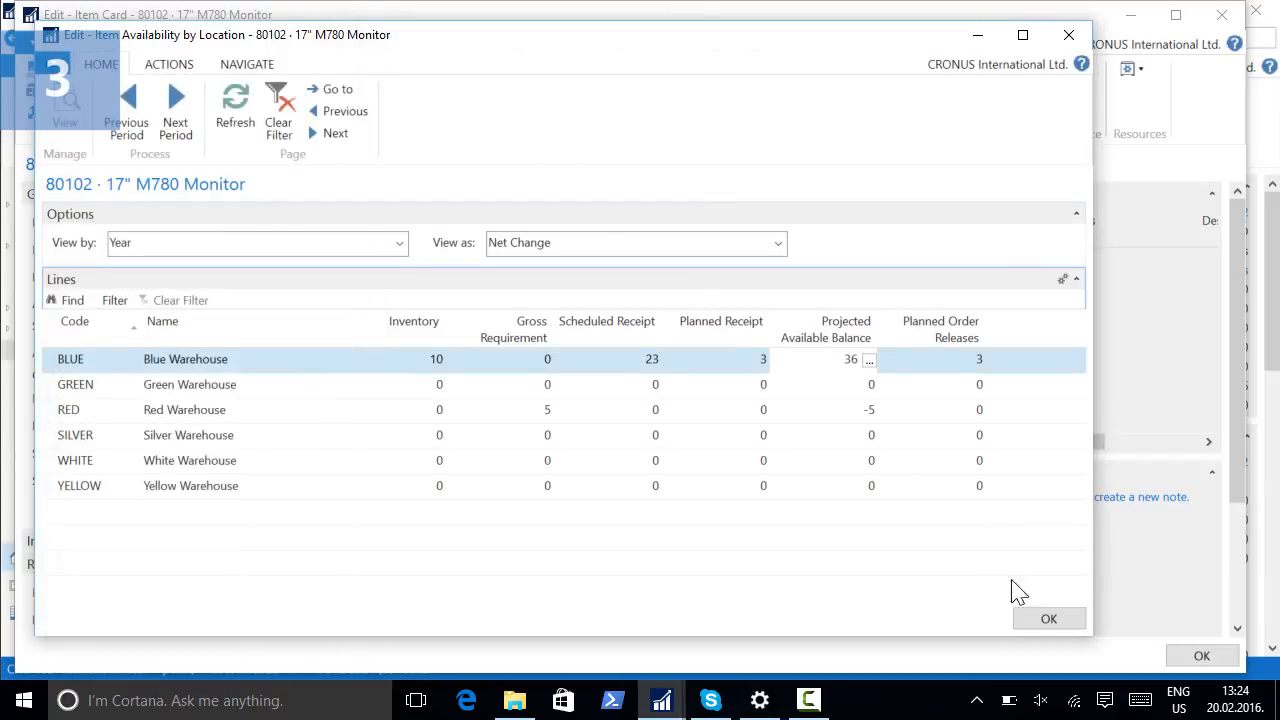
{"action": "left_click", "coordinate": [1033, 621]}
{"action": "left_click", "coordinate": [1221, 15]}
Step: Search for the Planning Worksheet and open it
{"action": "left_click", "coordinate": [1179, 38]}
{"action": "type", "text": "plan wor"}
{"action": "left_click", "coordinate": [1066, 77]}
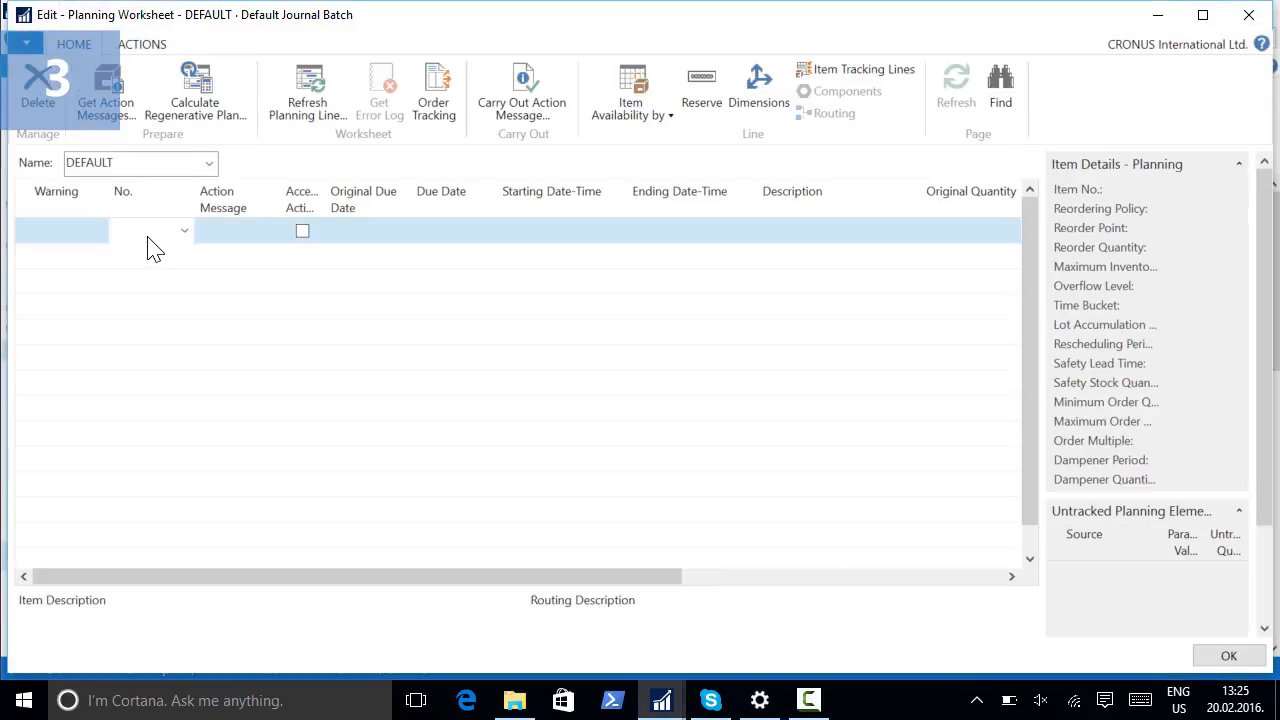
Step: Add a planning worksheet line for item 80102 with action message New, location BLUE and quantity 20
{"action": "key", "text": "Tab"}
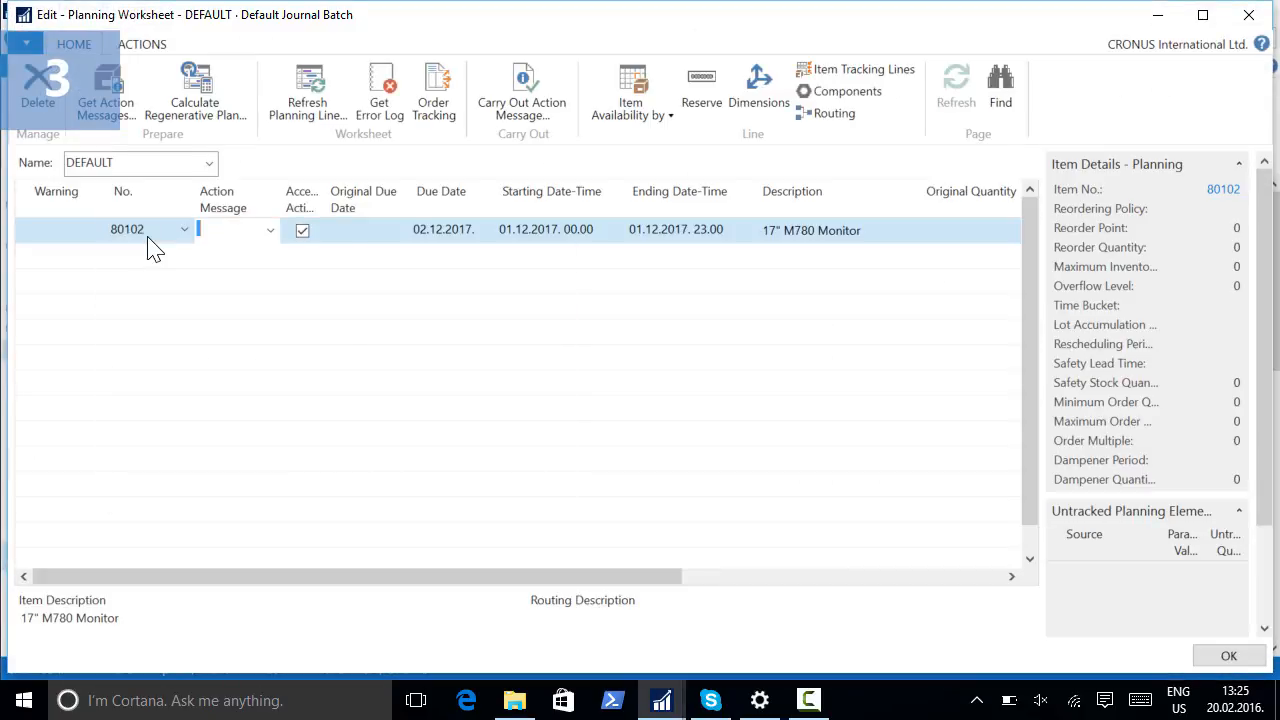
{"action": "type", "text": "New"}
{"action": "key", "text": "Tab"}
{"action": "key", "text": "Tab"}
{"action": "key", "text": "Tab"}
{"action": "key", "text": "Tab"}
{"action": "key", "text": "Tab"}
{"action": "key", "text": "Tab"}
{"action": "key", "text": "Tab"}
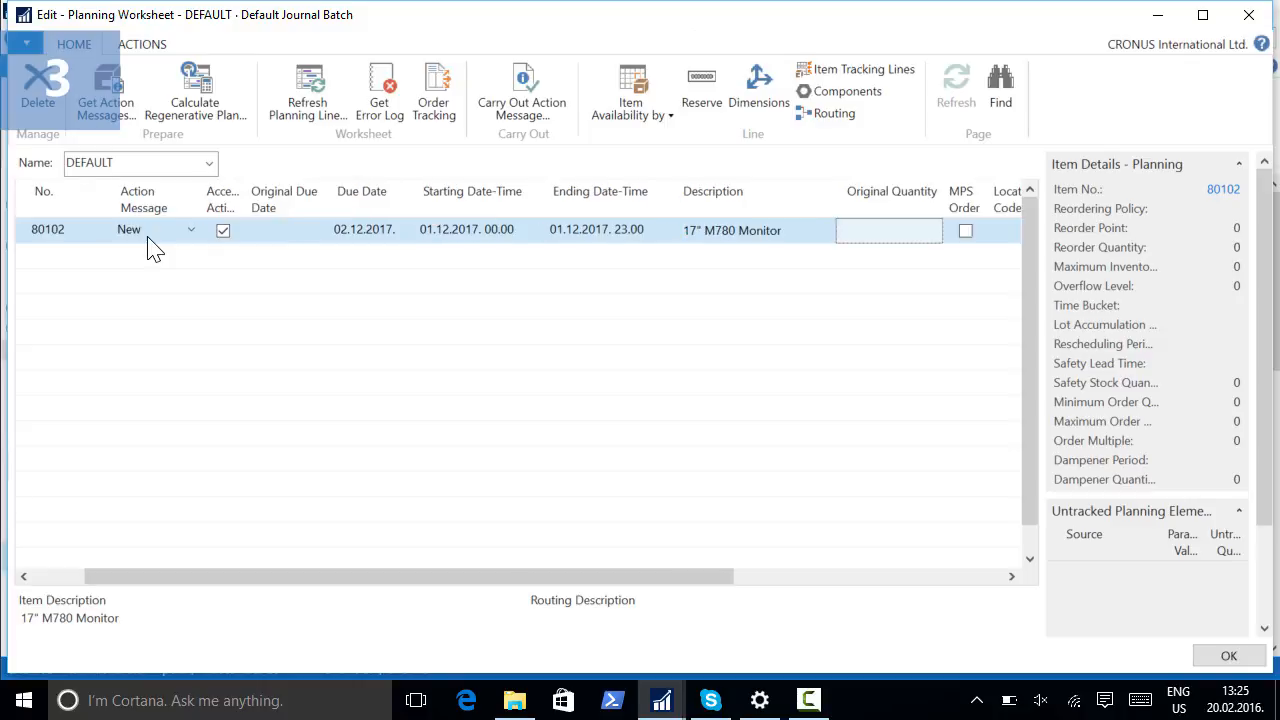
{"action": "key", "text": "Tab"}
{"action": "key", "text": "Tab"}
{"action": "type", "text": "blue"}
{"action": "key", "text": "Tab"}
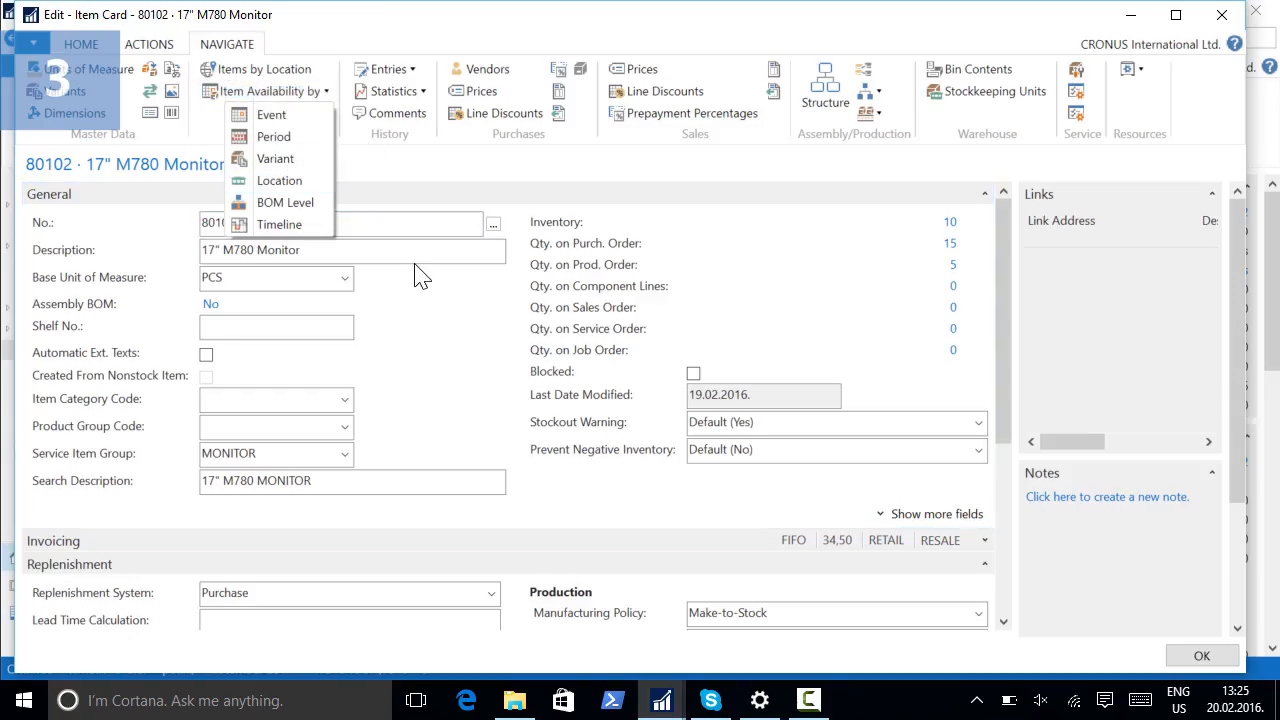
Step: Open item 80102's availability by location again and examine how the planning line counts in BLUE's planned receipt and projected balance
{"action": "key", "text": "Return"}
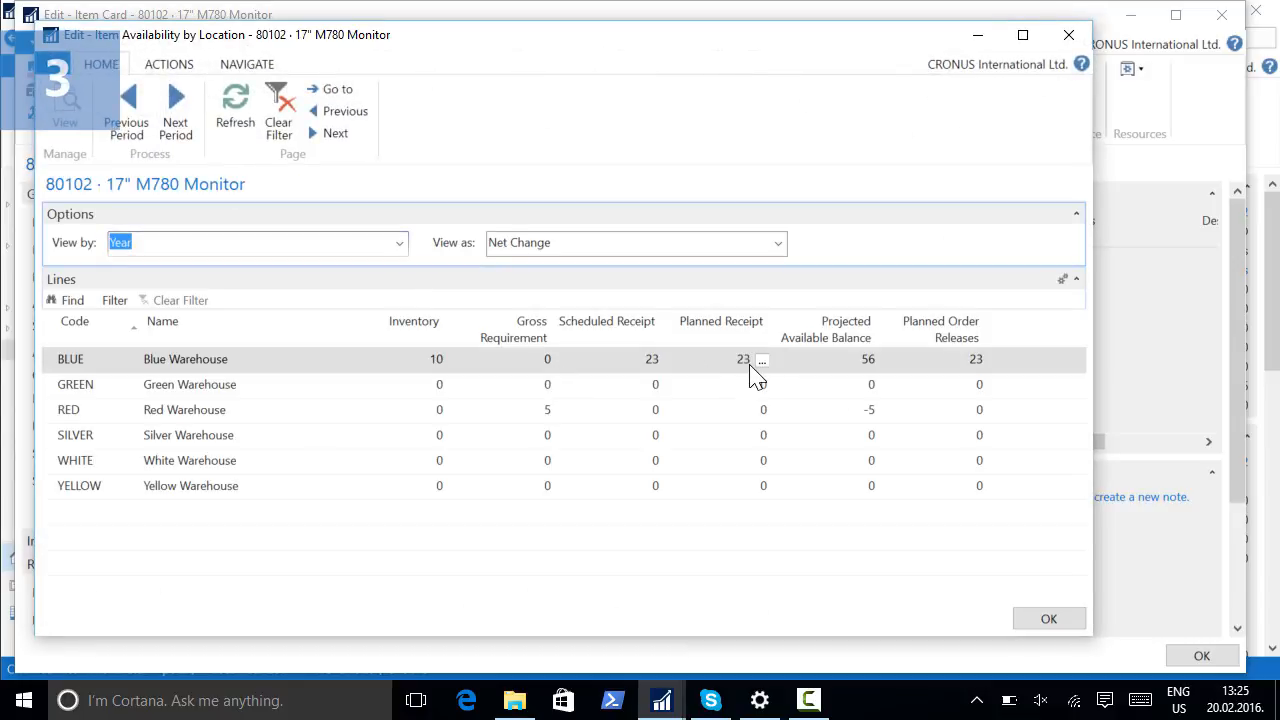
{"action": "left_click", "coordinate": [762, 359]}
{"action": "left_click", "coordinate": [320, 655]}
{"action": "left_click", "coordinate": [869, 359]}
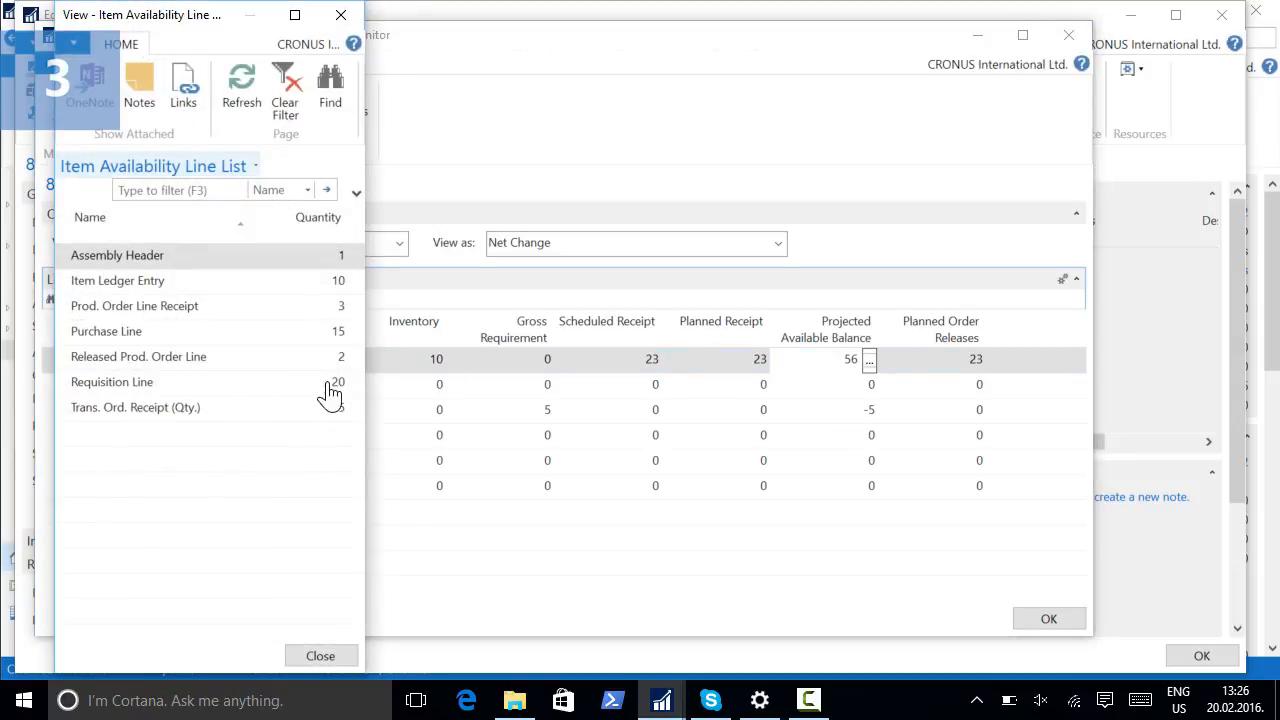
{"action": "left_click", "coordinate": [320, 655]}
{"action": "left_click", "coordinate": [1049, 618]}
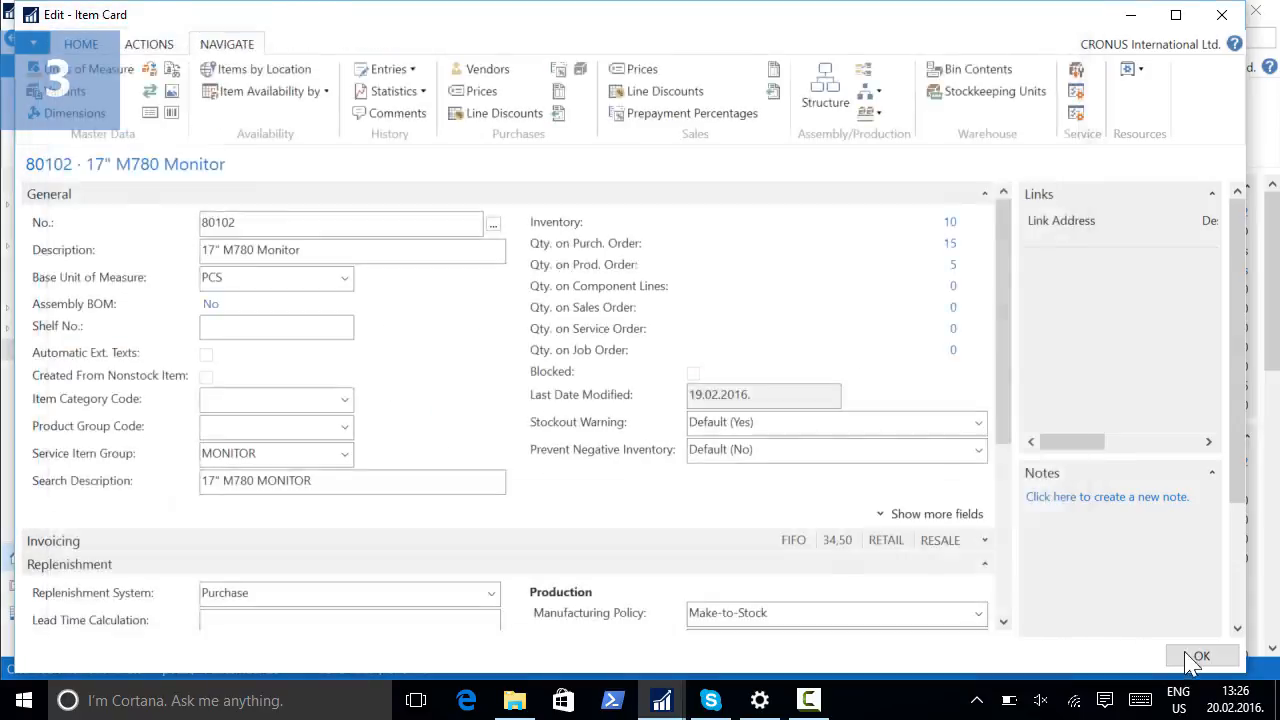
{"action": "left_click", "coordinate": [1190, 655]}
Step: Complete the requisition worksheet line for item 80102 with action message New, location RED and quantity 15
{"action": "key", "text": "Tab"}
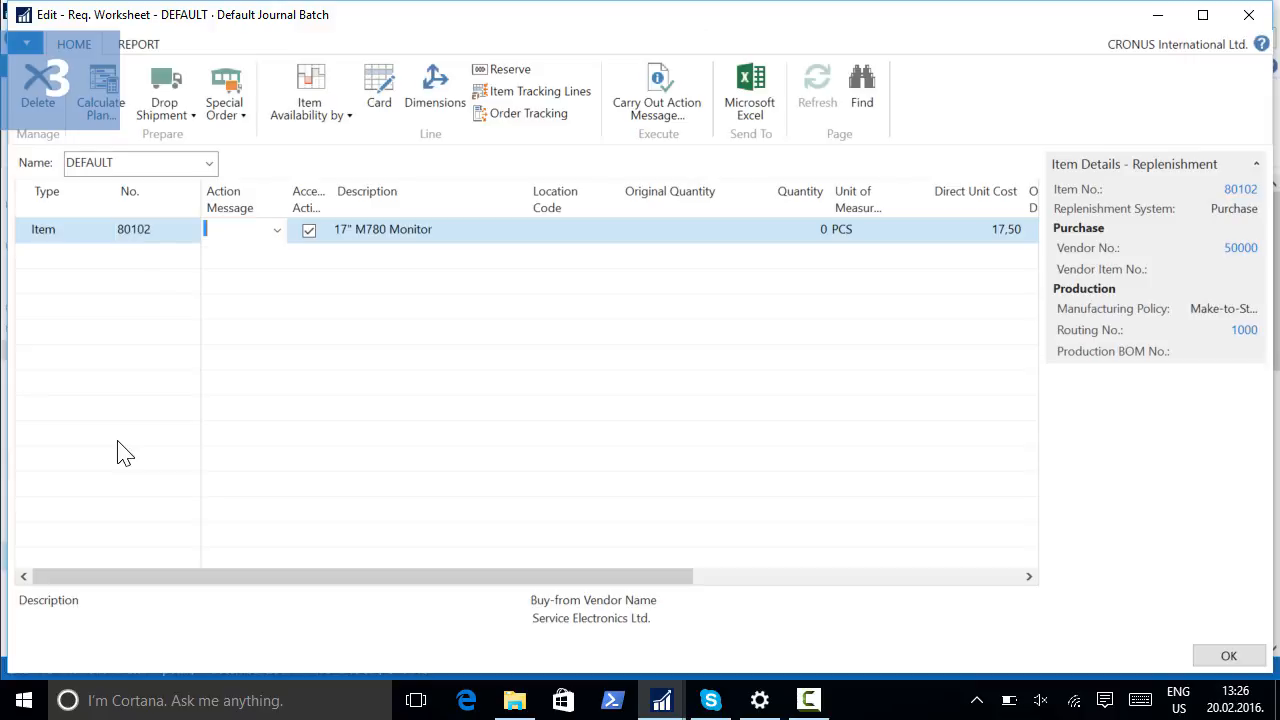
{"action": "type", "text": "ne"}
{"action": "key", "text": "Tab"}
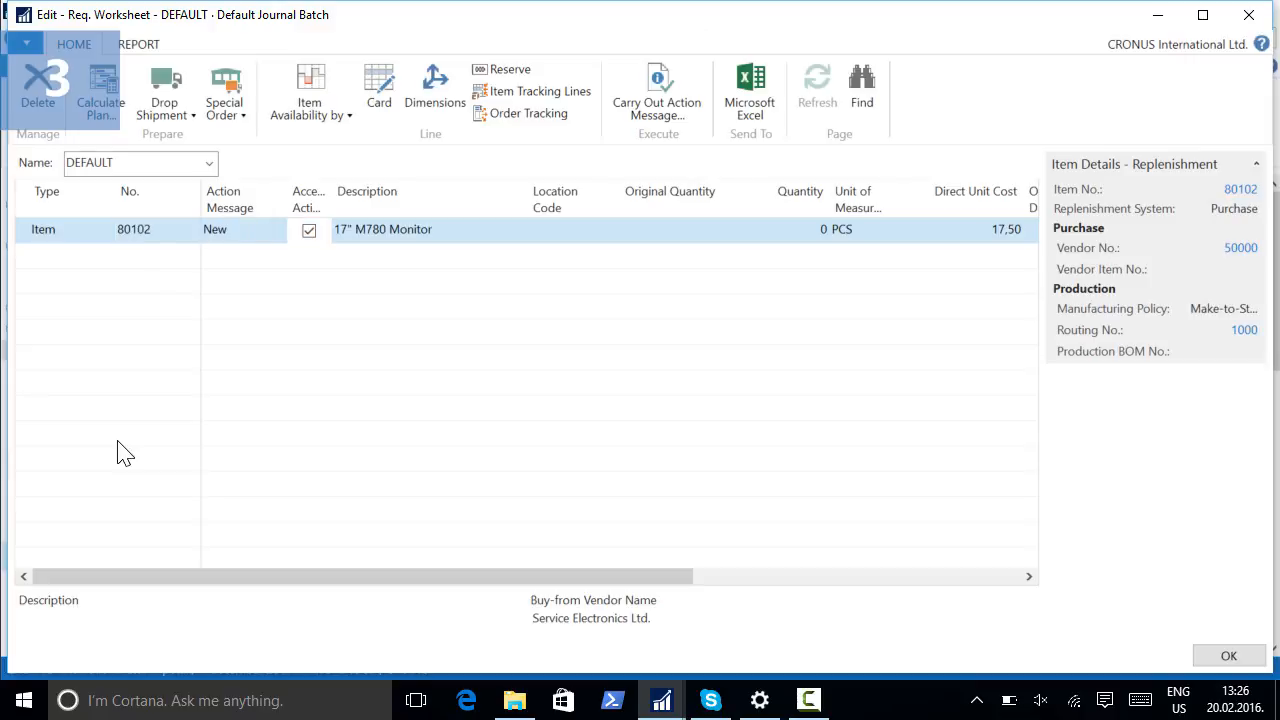
{"action": "key", "text": "Tab"}
{"action": "key", "text": "Tab"}
{"action": "type", "text": "red"}
{"action": "key", "text": "Tab"}
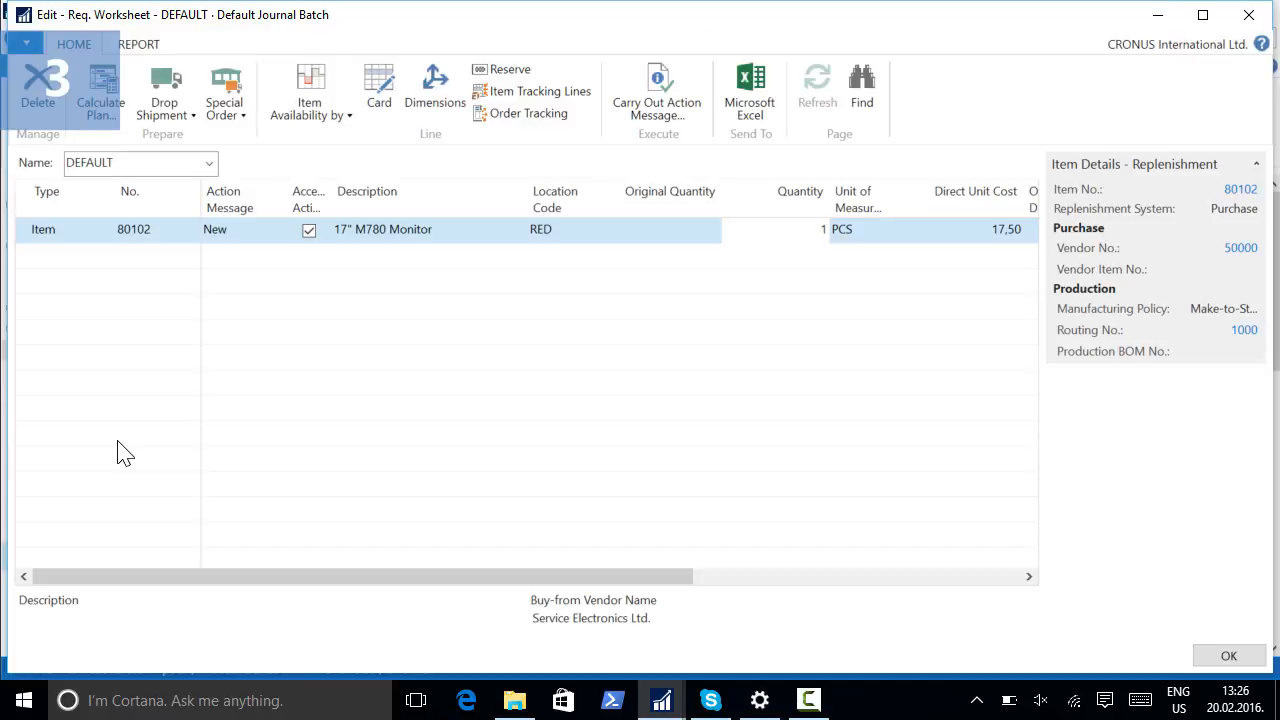
{"action": "key", "text": "Tab"}
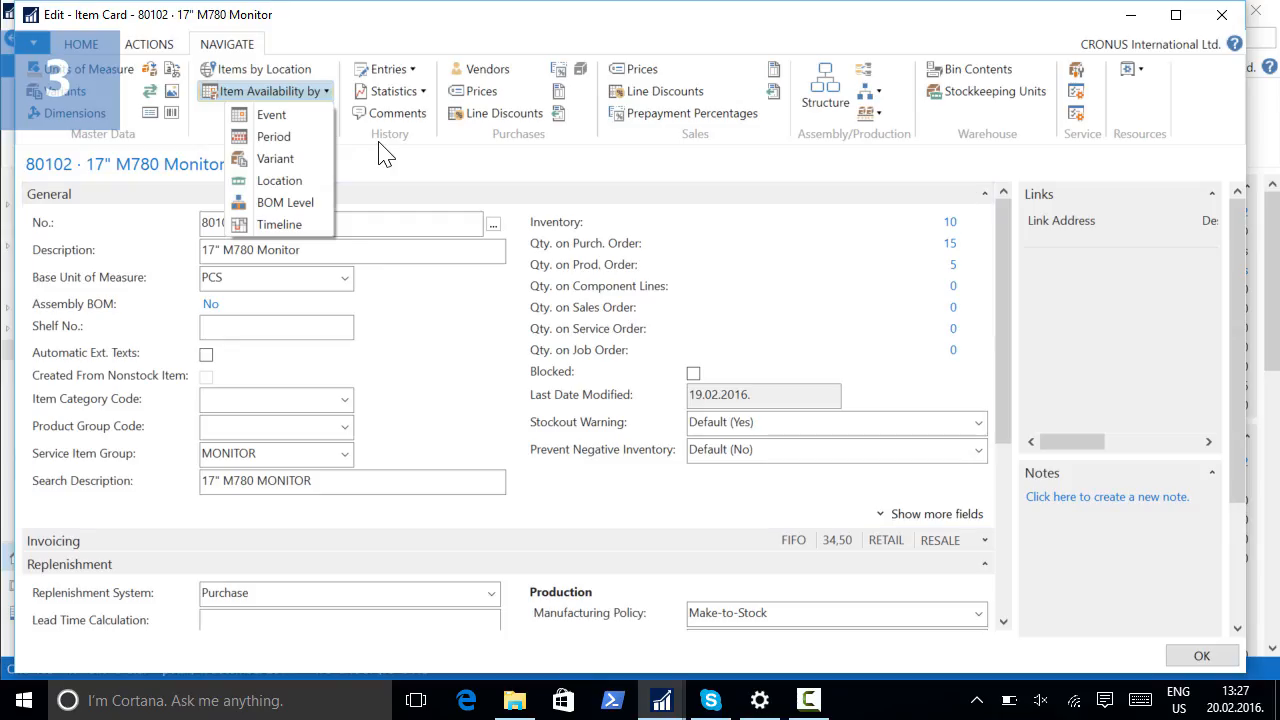
Step: Open item 80102's availability by location and examine which entries make up RED's planned receipt and projected available balance
{"action": "left_click", "coordinate": [268, 193]}
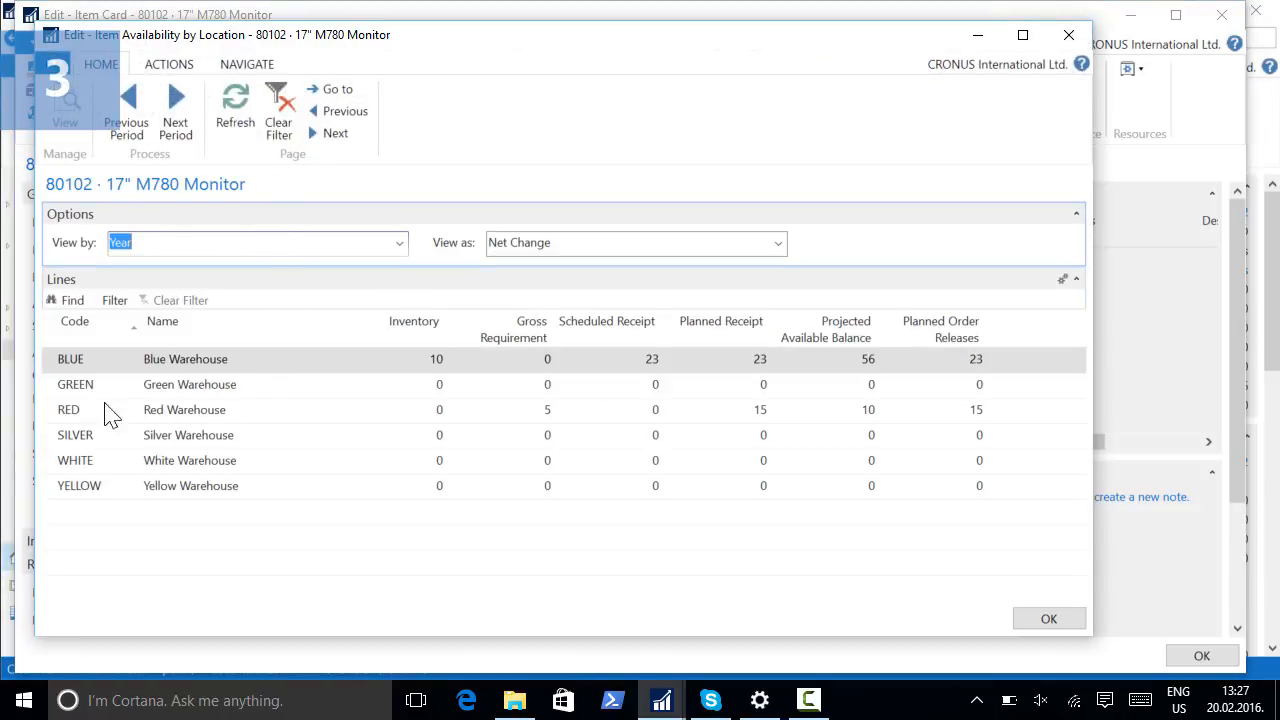
{"action": "left_click", "coordinate": [760, 412]}
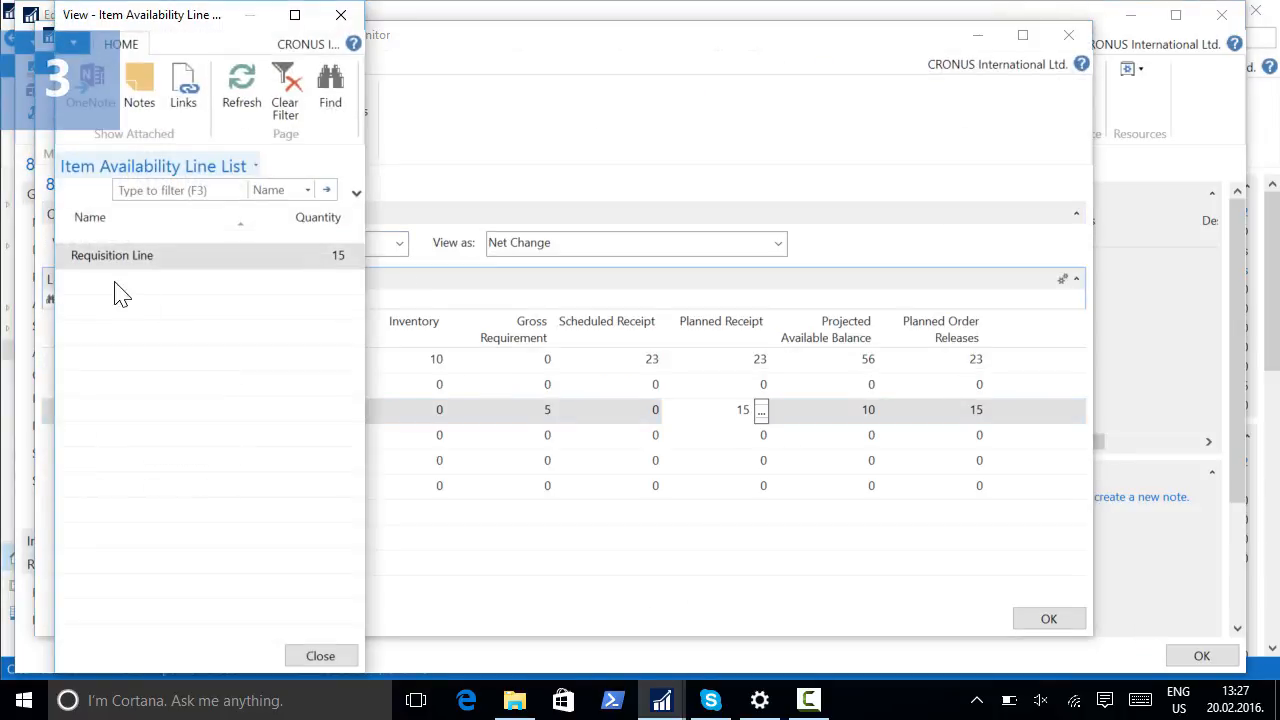
{"action": "left_click", "coordinate": [340, 14]}
{"action": "left_click", "coordinate": [849, 411]}
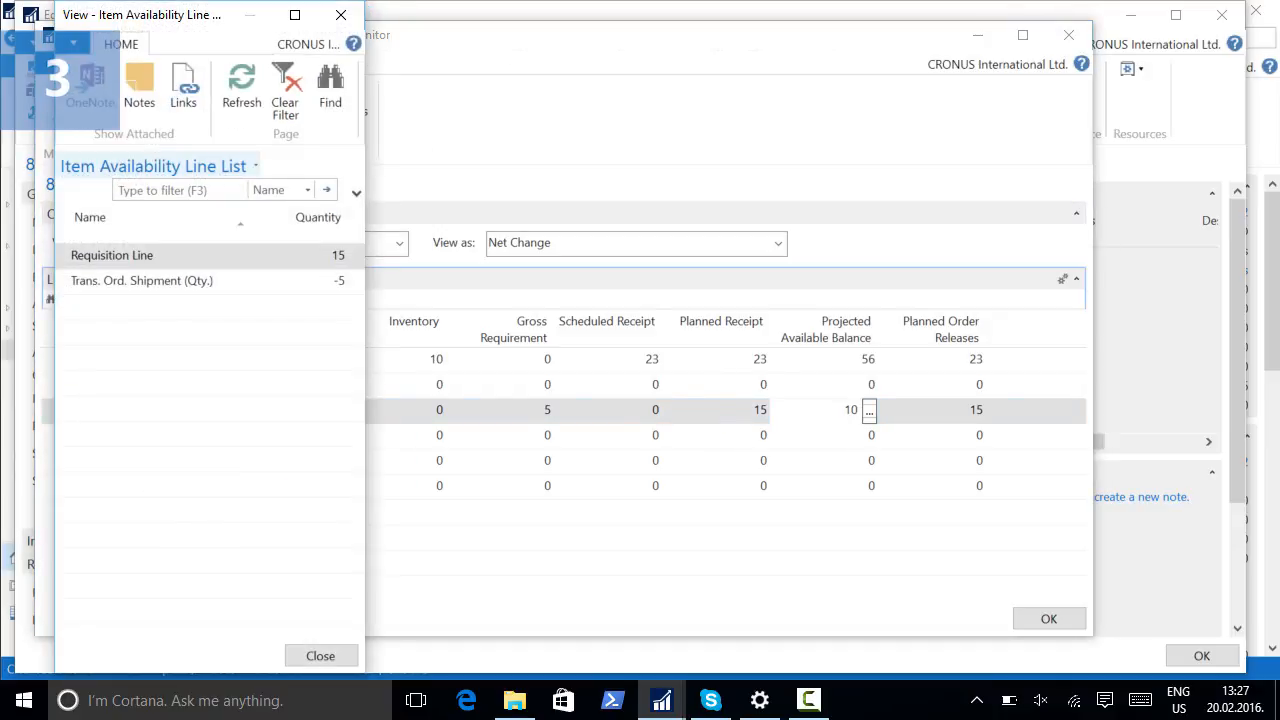
{"action": "left_click", "coordinate": [341, 13]}
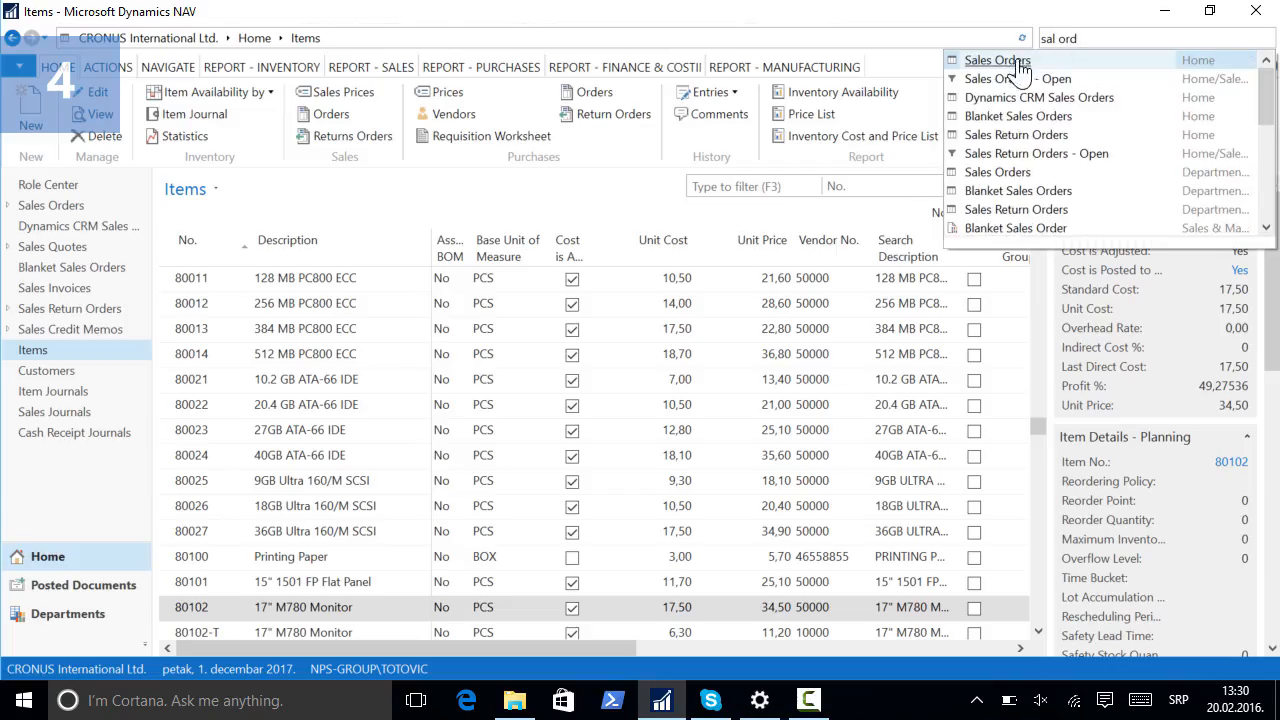
Step: Create a sales order for New Concepts Furniture with 10 pcs of item 80102 from location BLUE, and release it
{"action": "key", "text": "Return"}
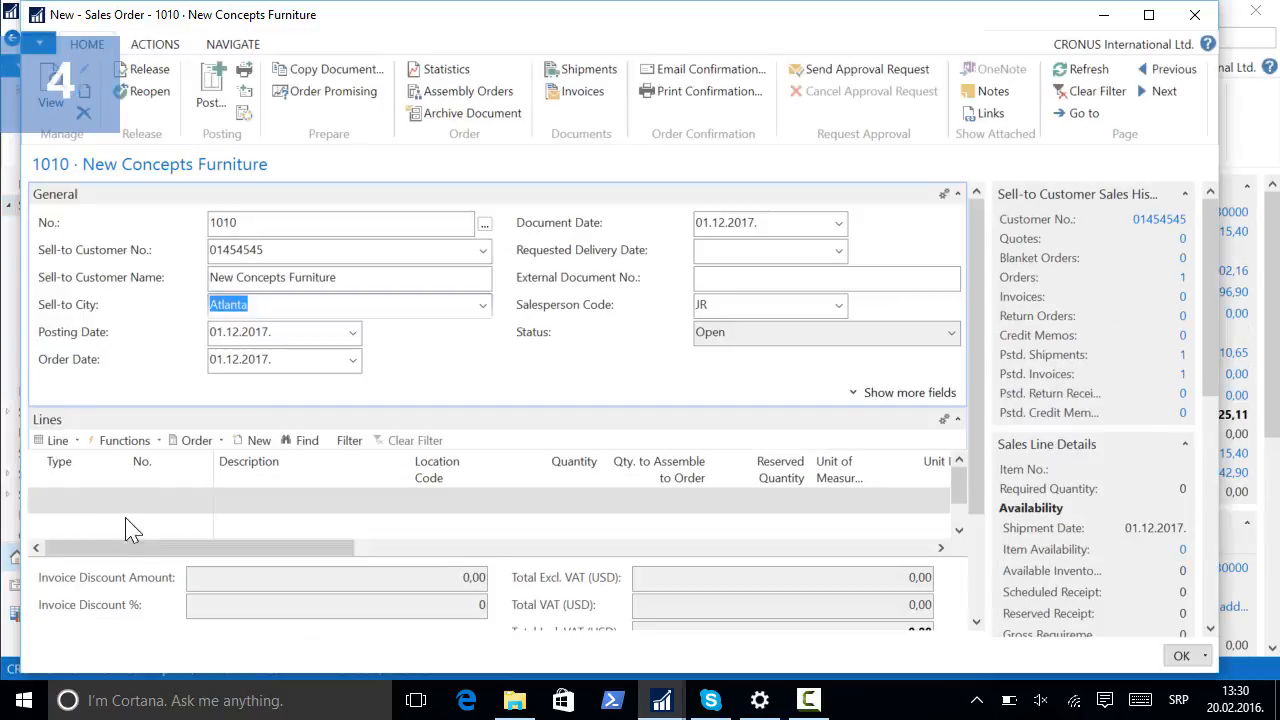
{"action": "left_click", "coordinate": [76, 502]}
{"action": "type", "text": "it"}
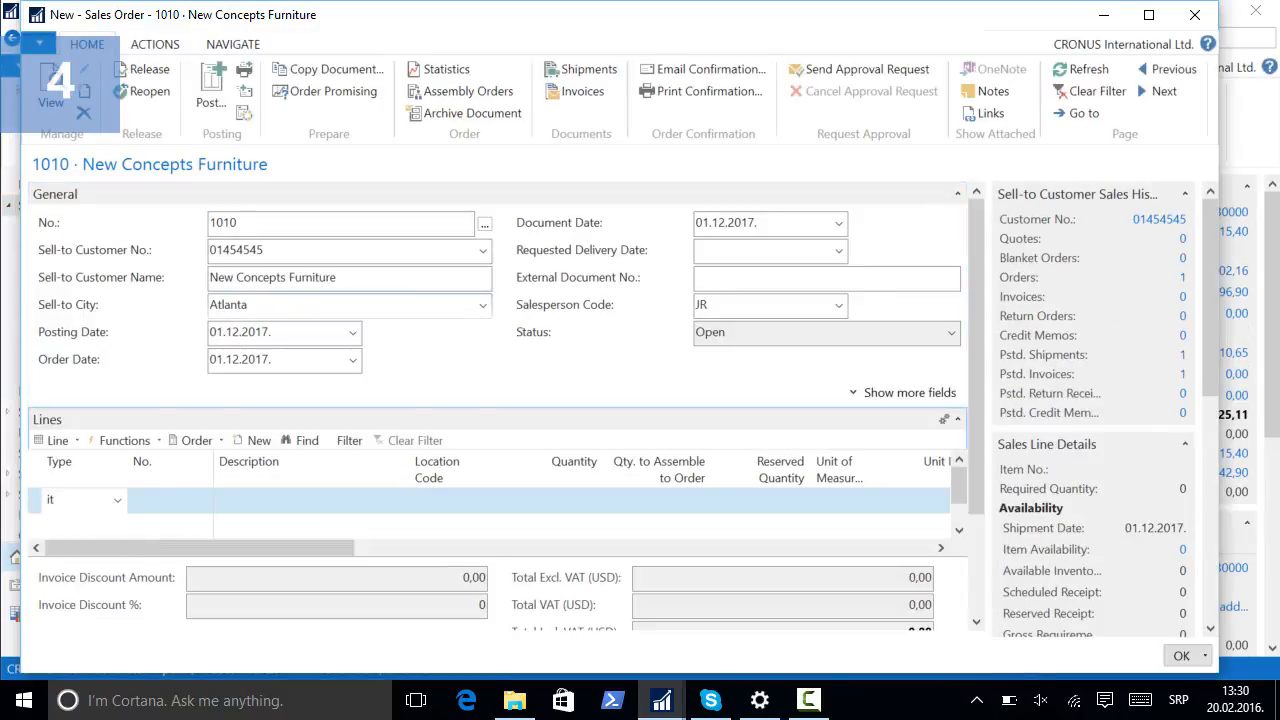
{"action": "key", "text": "Tab"}
{"action": "type", "text": "80102"}
{"action": "key", "text": "Tab"}
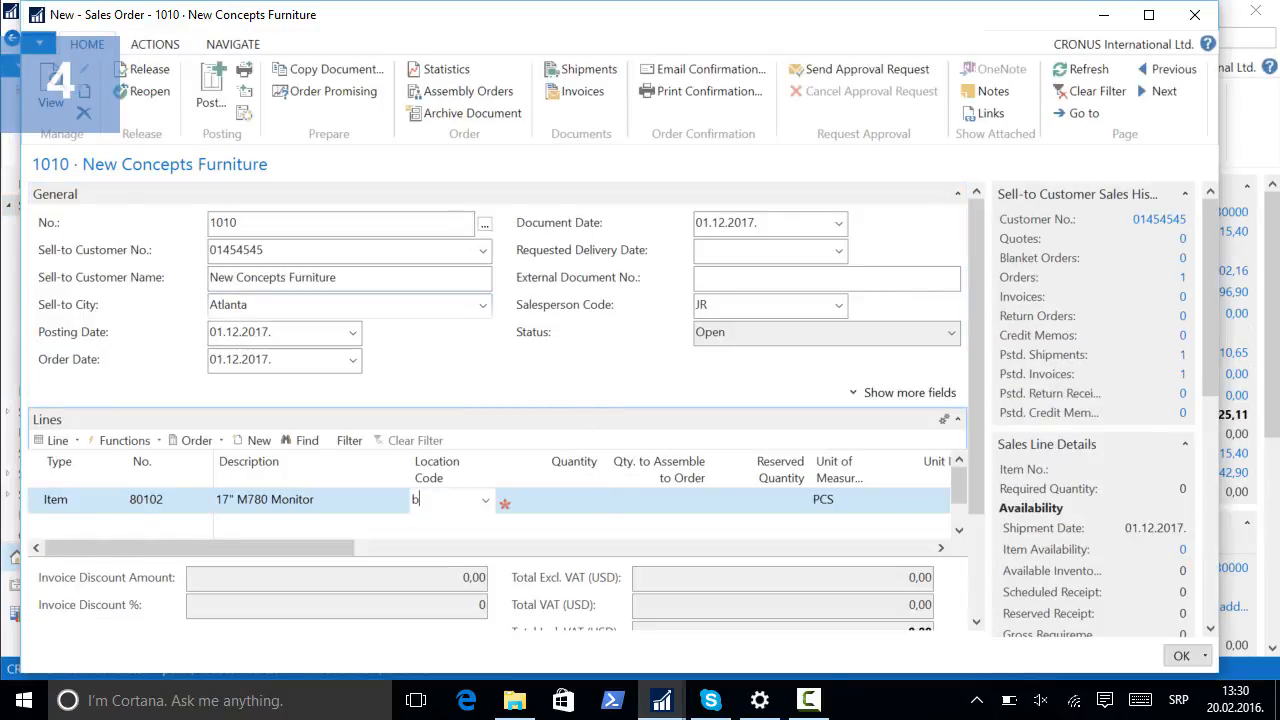
{"action": "key", "text": "Tab"}
{"action": "type", "text": "1"}
{"action": "left_click", "coordinate": [140, 69]}
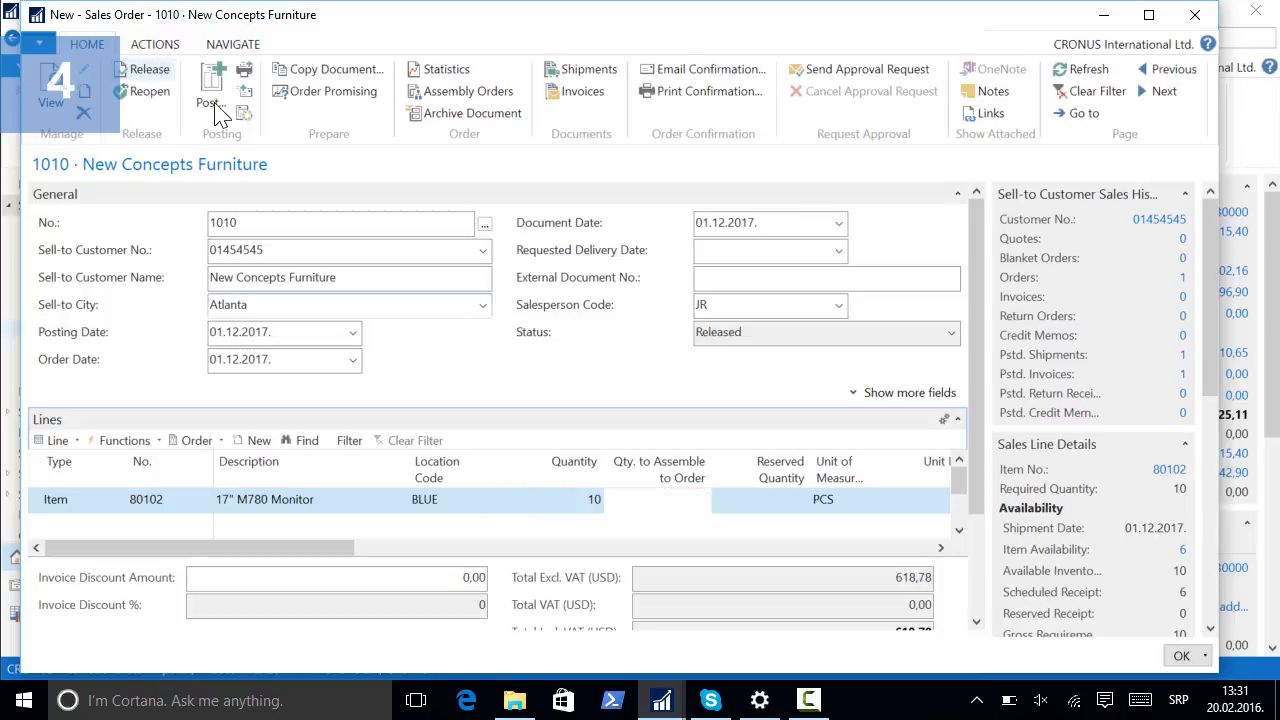
{"action": "left_click", "coordinate": [1181, 655]}
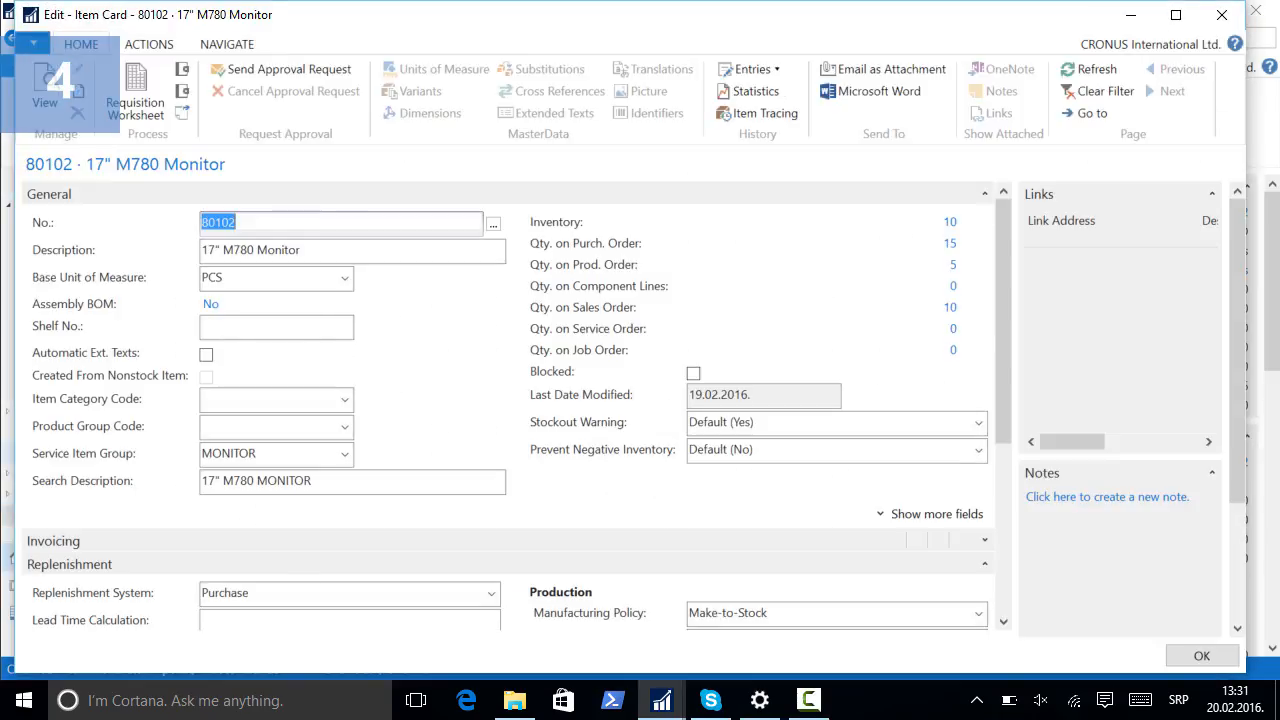
Step: Open item 80102's availability by location and examine the gross requirement entries for BLUE and RED and BLUE's projected available balance
{"action": "left_click", "coordinate": [222, 48]}
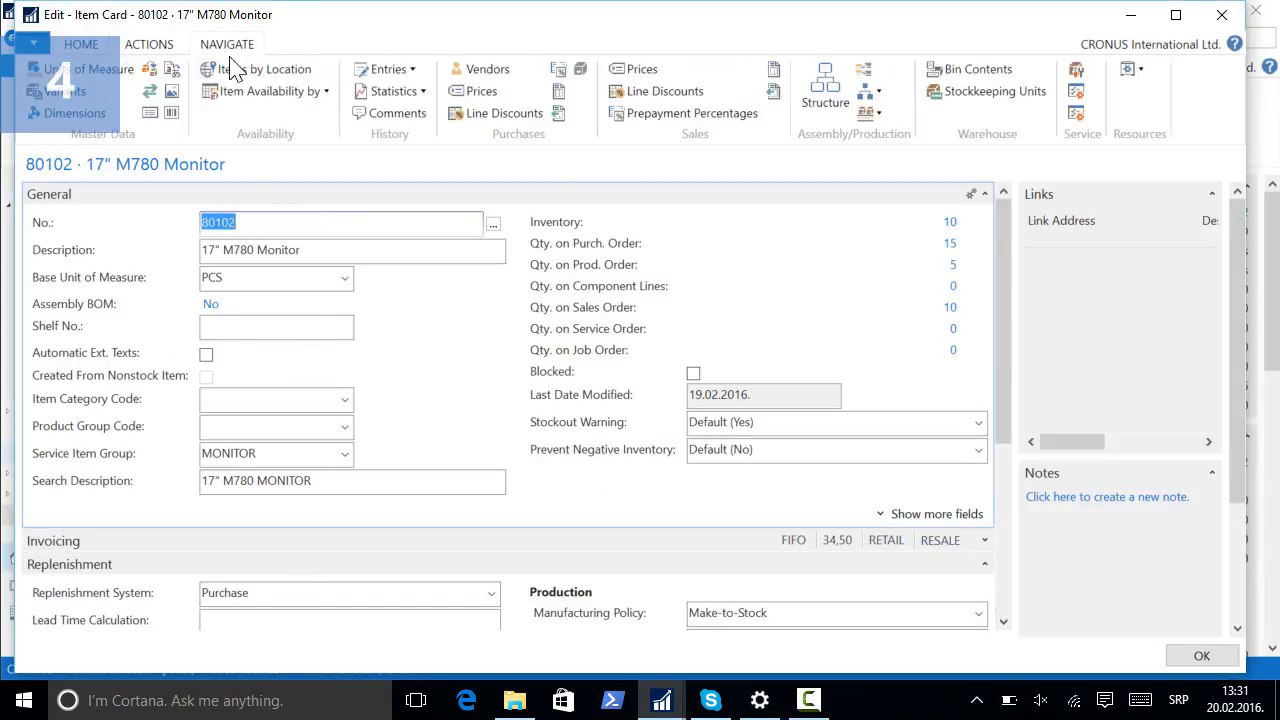
{"action": "left_click", "coordinate": [270, 91]}
{"action": "left_click", "coordinate": [280, 180]}
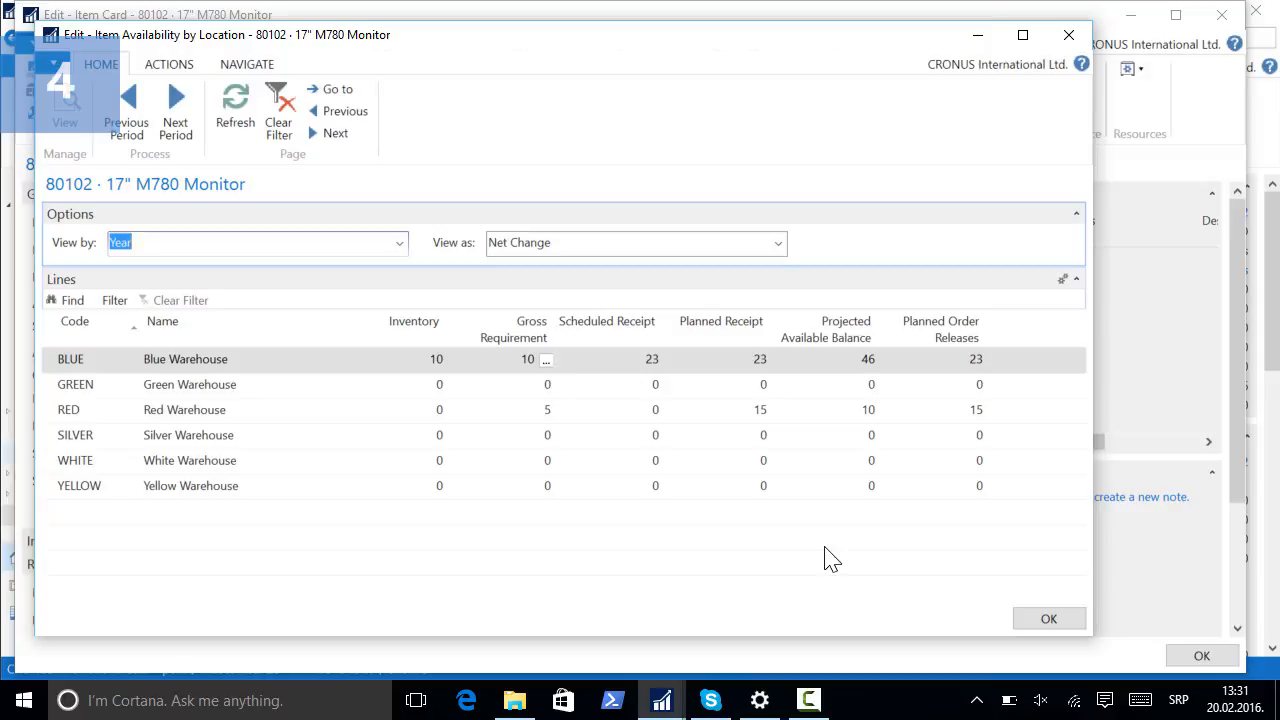
{"action": "left_click", "coordinate": [546, 360]}
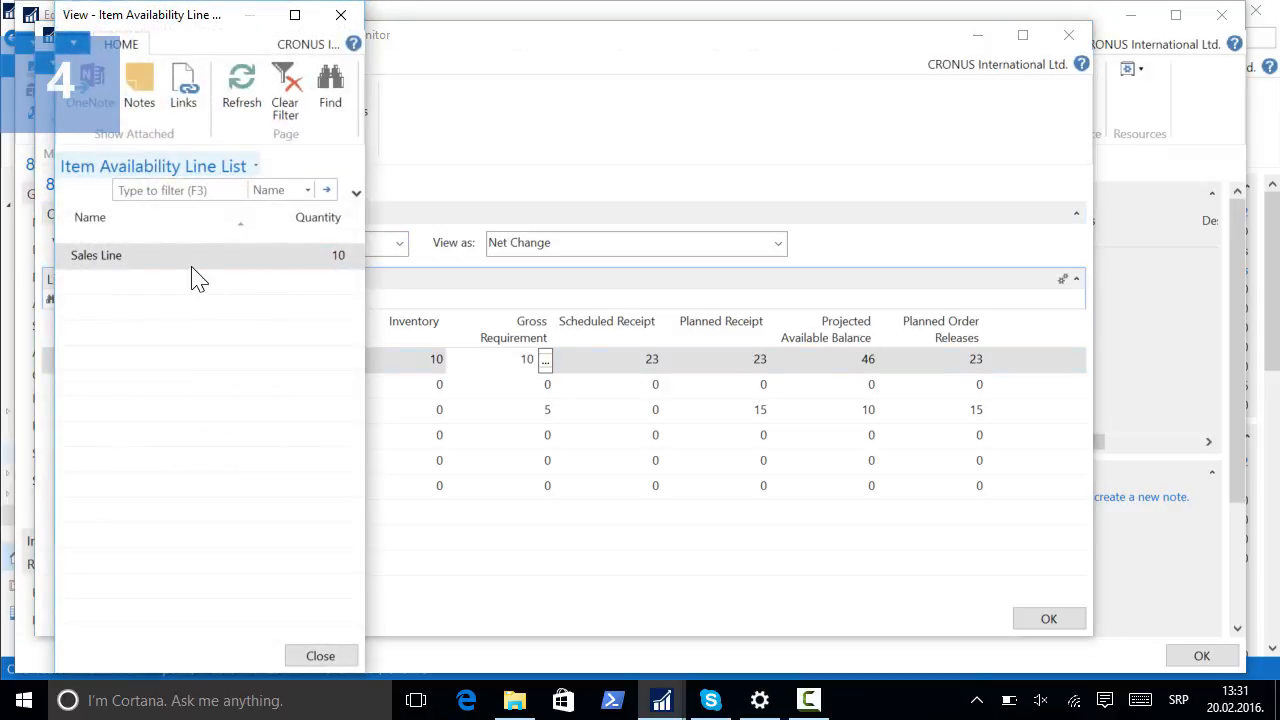
{"action": "left_click", "coordinate": [343, 655]}
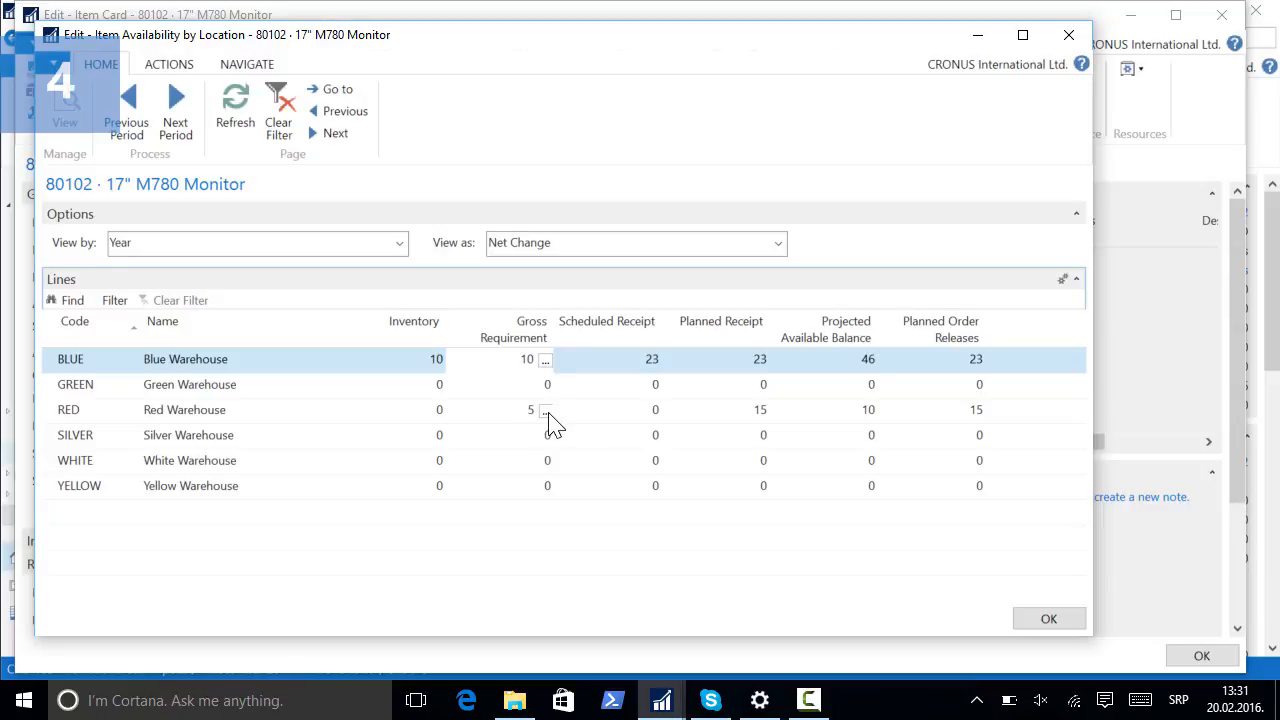
{"action": "left_click", "coordinate": [546, 411]}
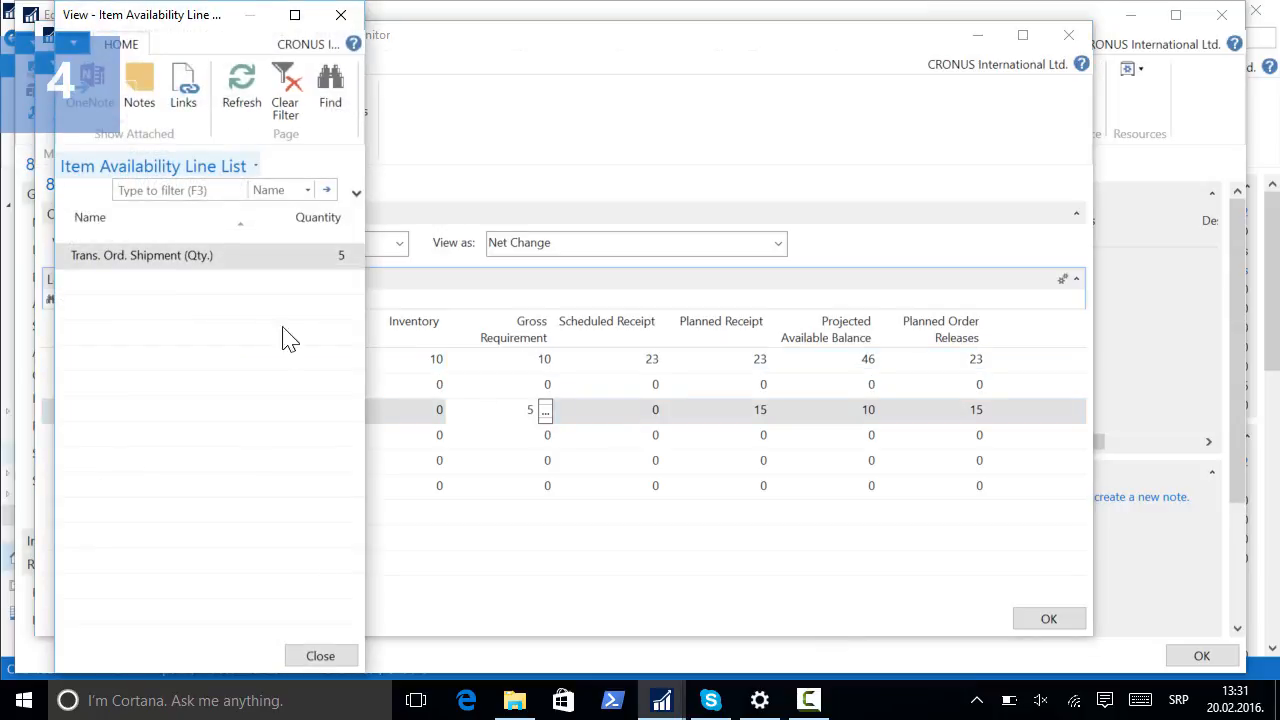
{"action": "left_click", "coordinate": [341, 15]}
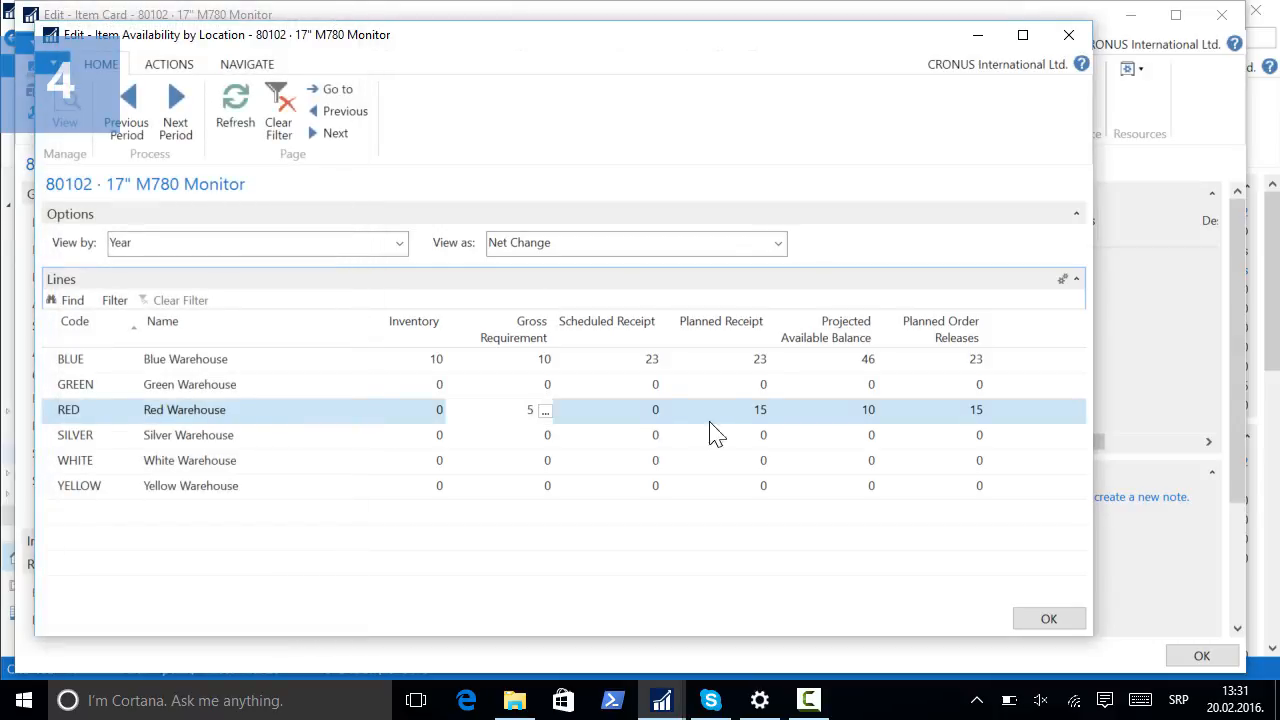
{"action": "left_click", "coordinate": [850, 359]}
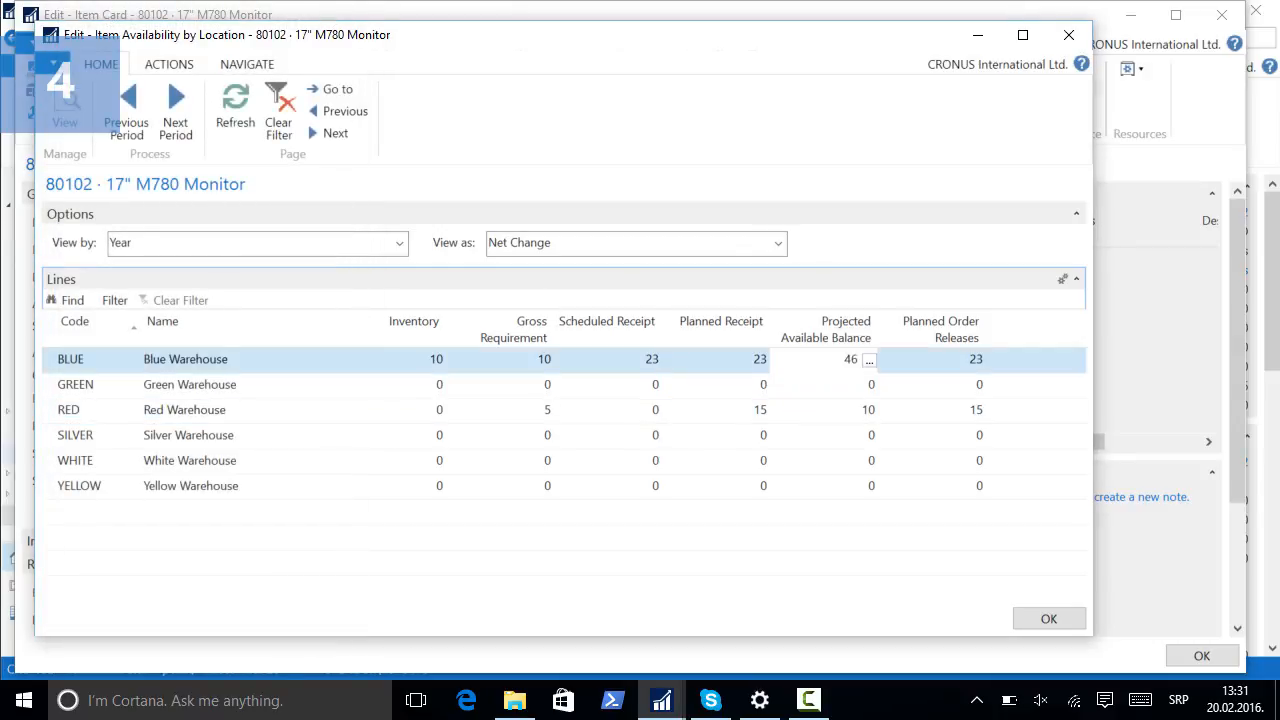
{"action": "left_click", "coordinate": [869, 359]}
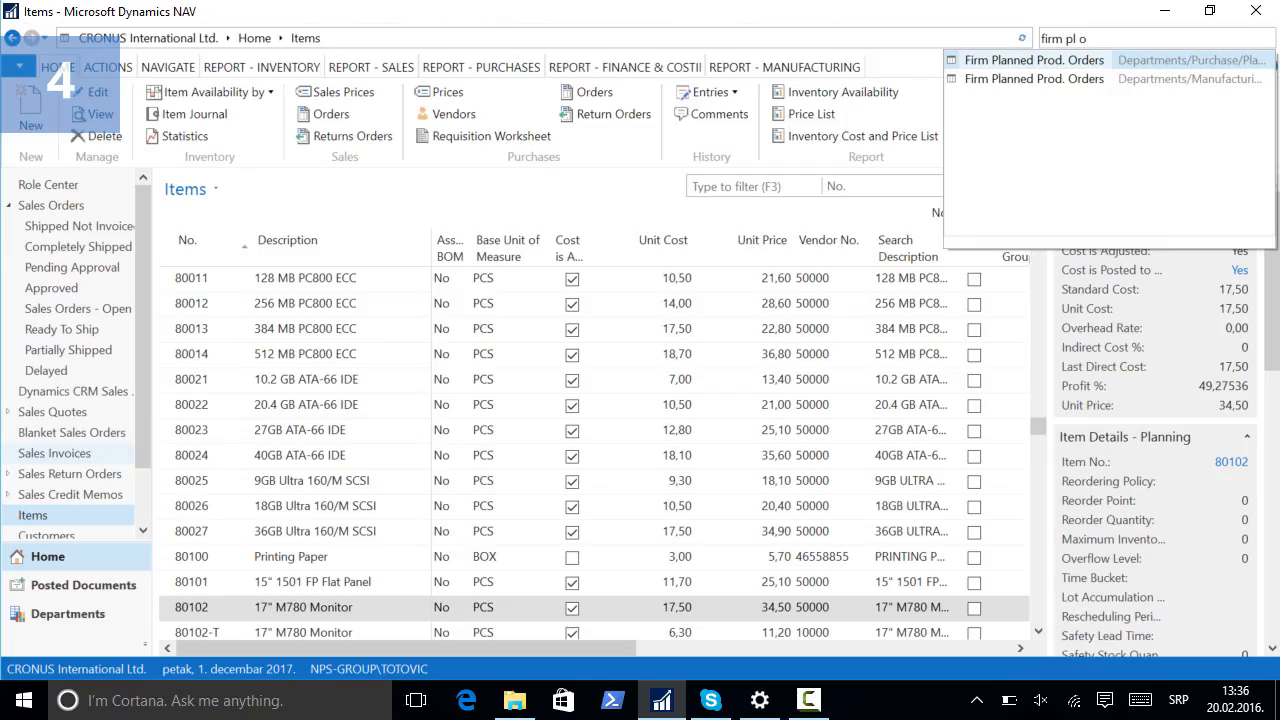
Step: Create a firm planned production order for item 80101 with quantity 4 and location BLUE
{"action": "key", "text": "Return"}
{"action": "left_click", "coordinate": [40, 122]}
{"action": "type", "text": "8"}
{"action": "type", "text": "0101"}
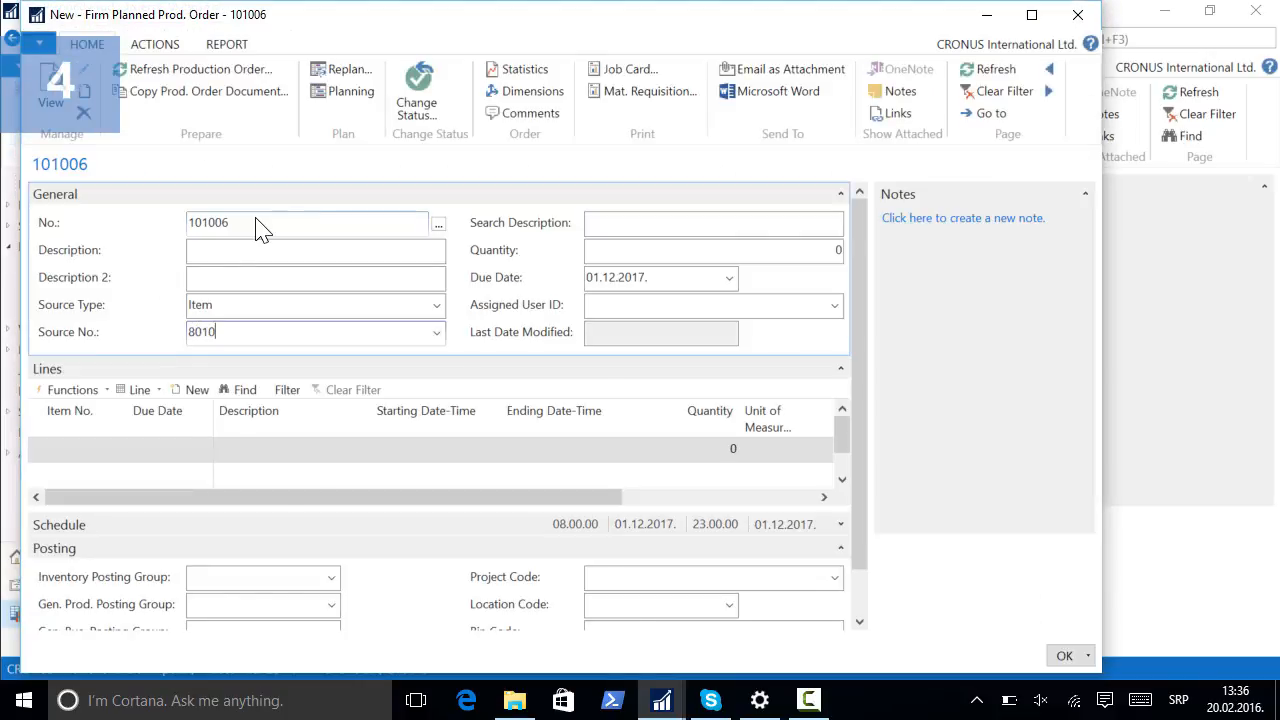
{"action": "key", "text": "Tab"}
{"action": "key", "text": "Tab"}
{"action": "type", "text": "4"}
{"action": "key", "text": "Tab"}
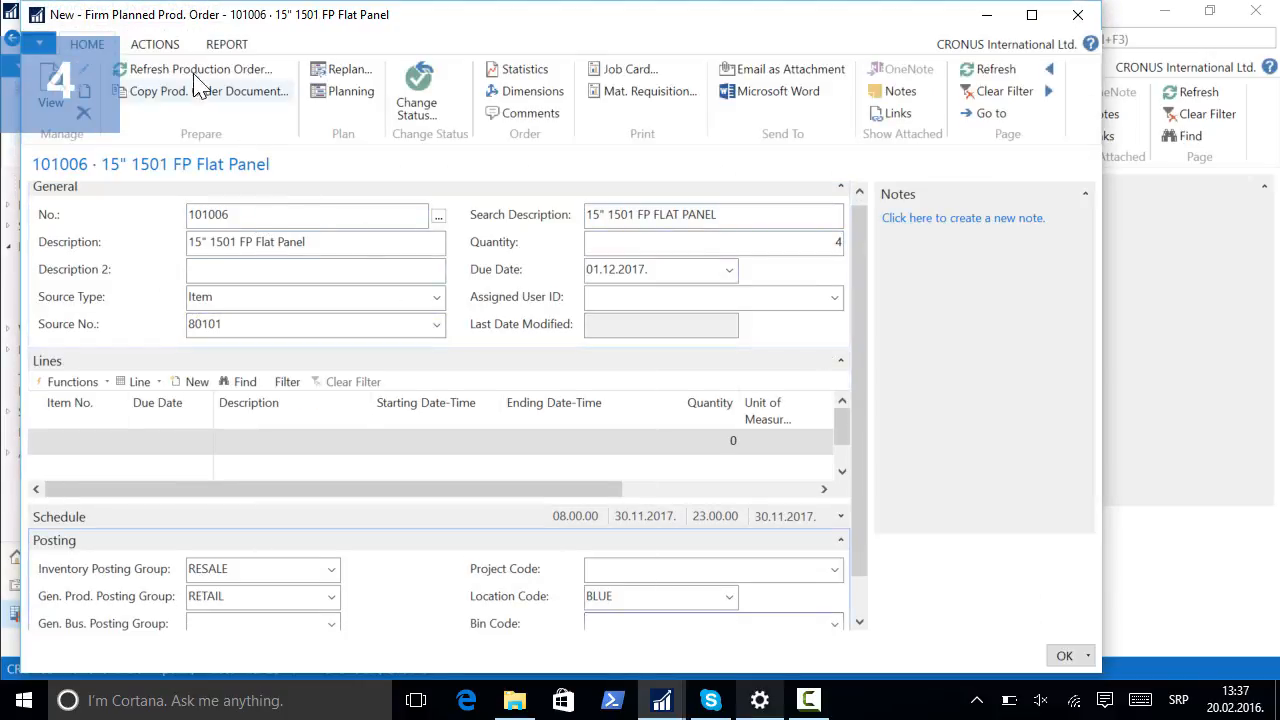
Step: Refresh the production order with backward scheduling, calculating lines, routings and component need, and open the components of its line
{"action": "left_click", "coordinate": [187, 72]}
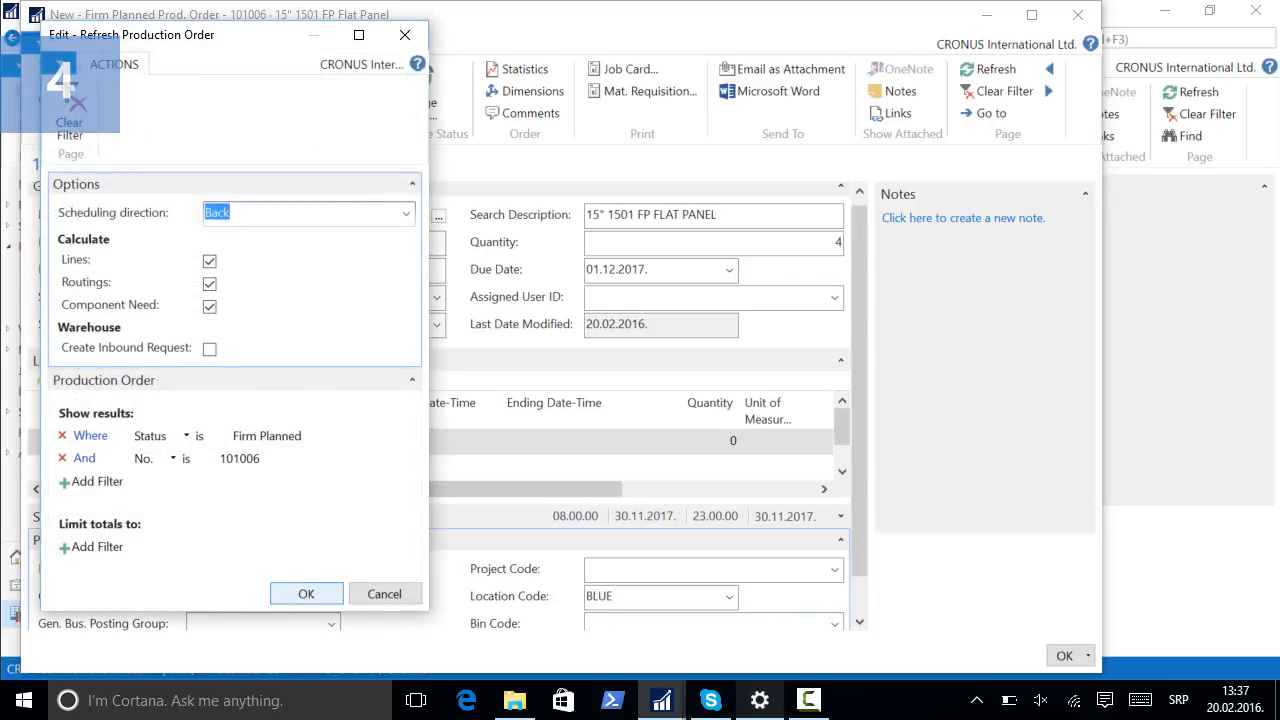
{"action": "left_click", "coordinate": [306, 594]}
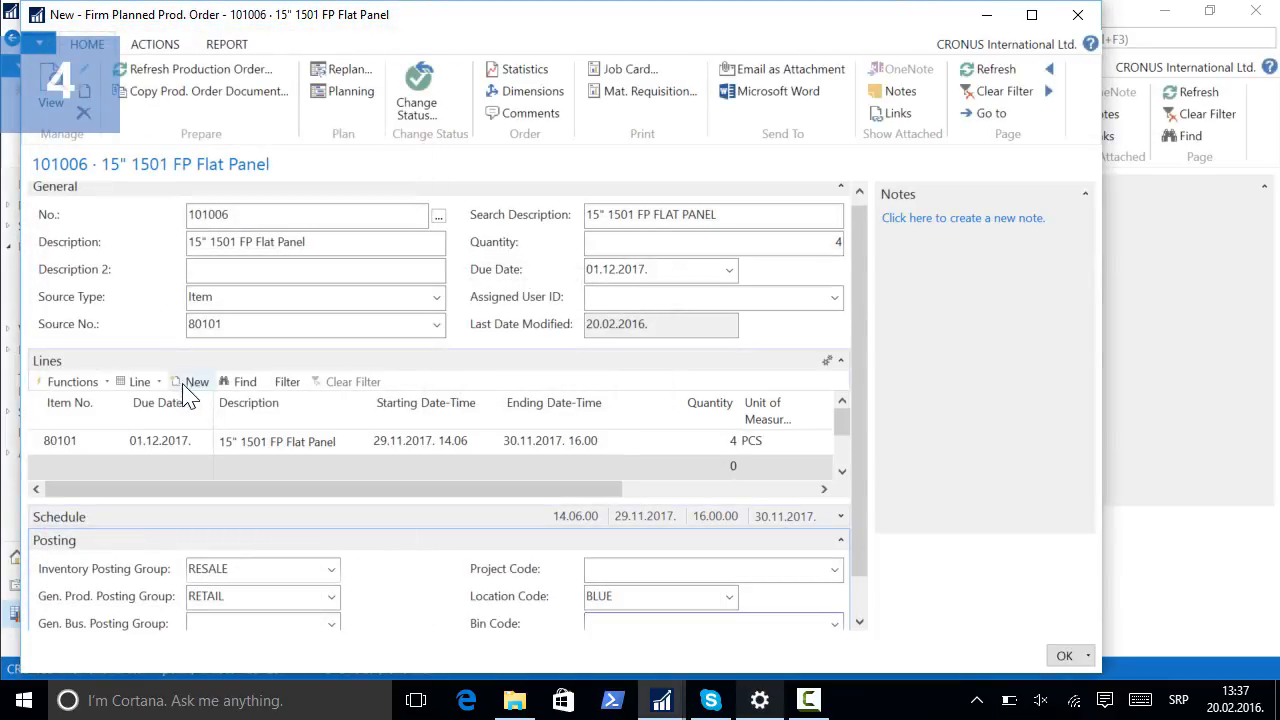
{"action": "left_click", "coordinate": [139, 381]}
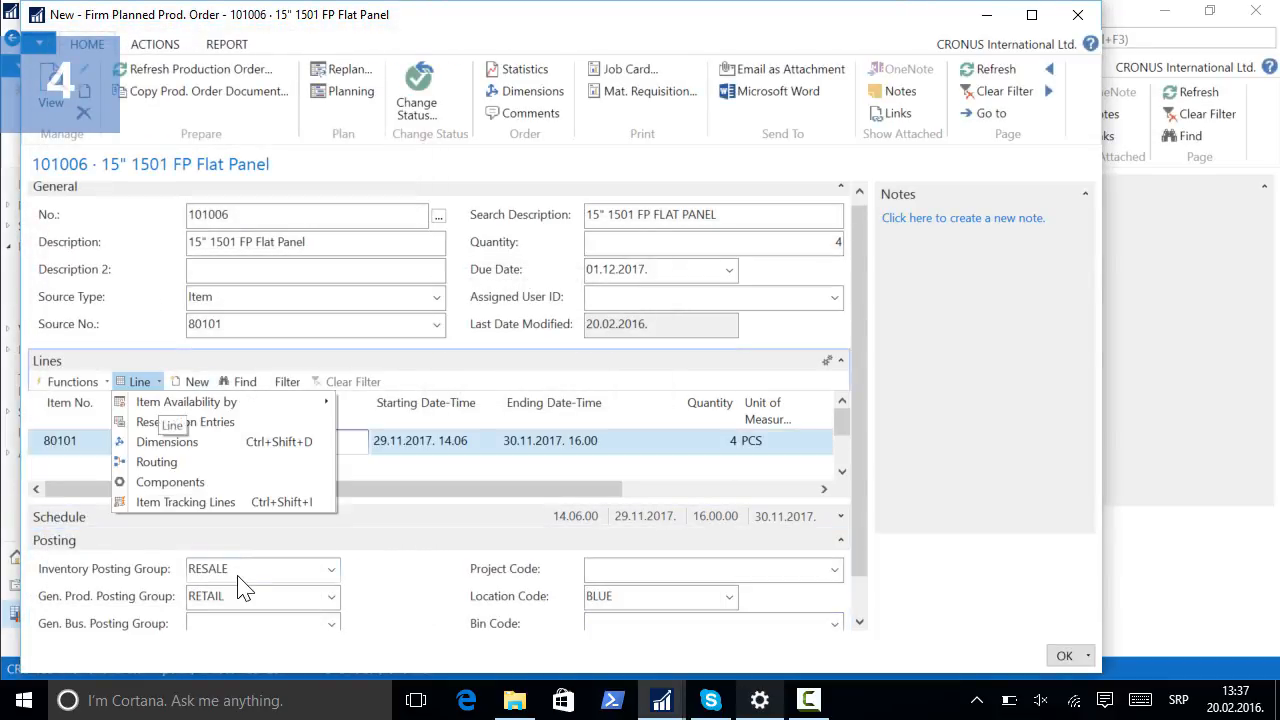
{"action": "left_click", "coordinate": [181, 484]}
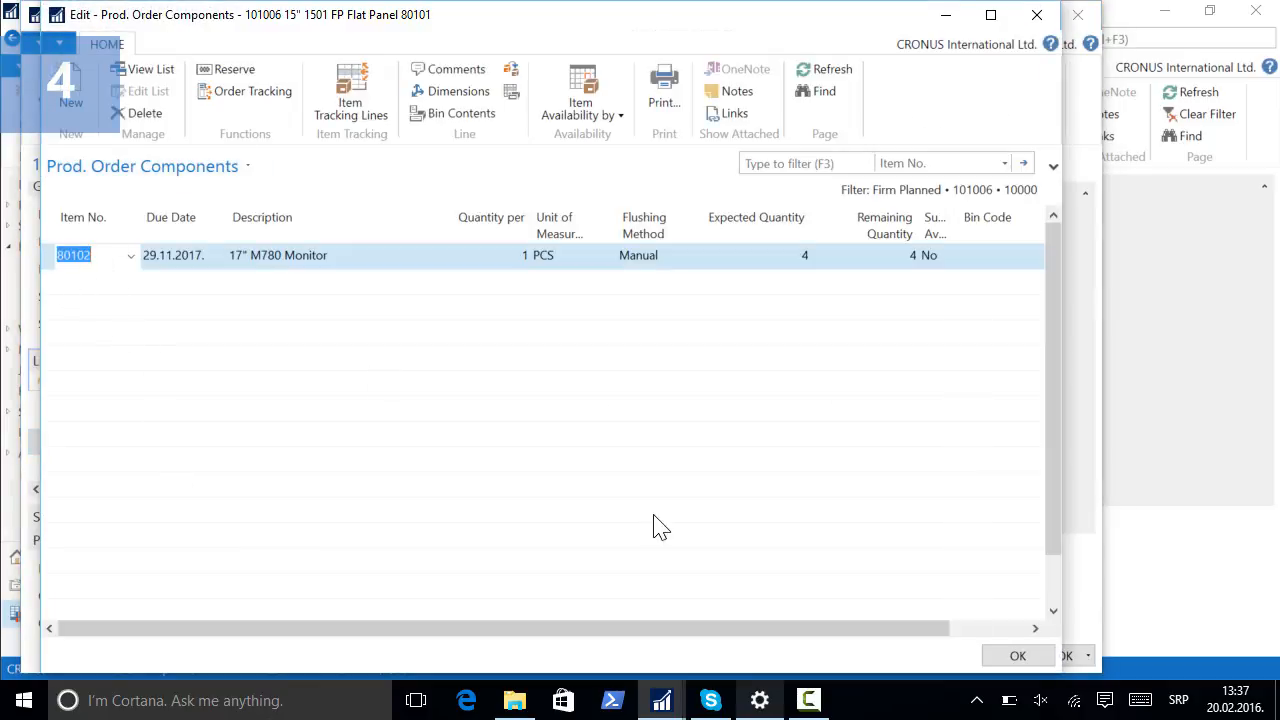
Step: Open item 80102's availability by location and examine how the production component counts in BLUE's gross requirement and projected available balance
{"action": "key", "text": "shift+F7"}
{"action": "left_click", "coordinate": [223, 48]}
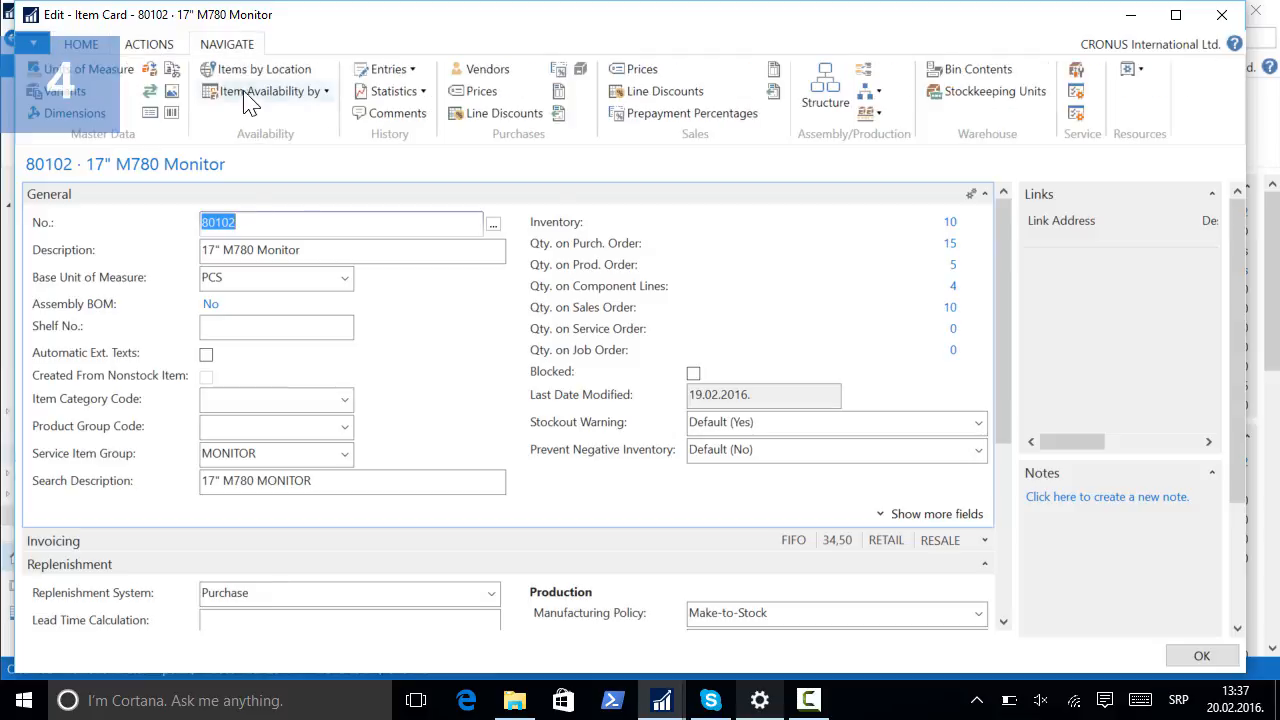
{"action": "left_click", "coordinate": [275, 91]}
{"action": "left_click", "coordinate": [290, 180]}
{"action": "left_click", "coordinate": [537, 361]}
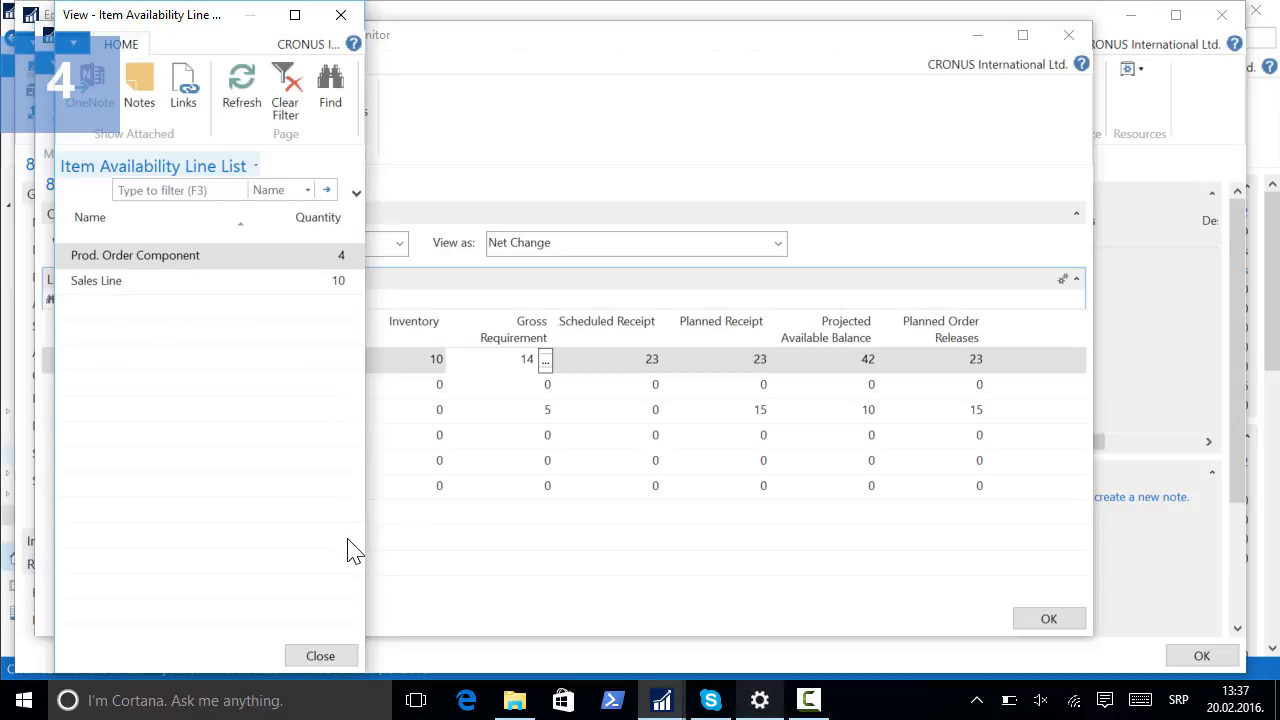
{"action": "left_click", "coordinate": [320, 655]}
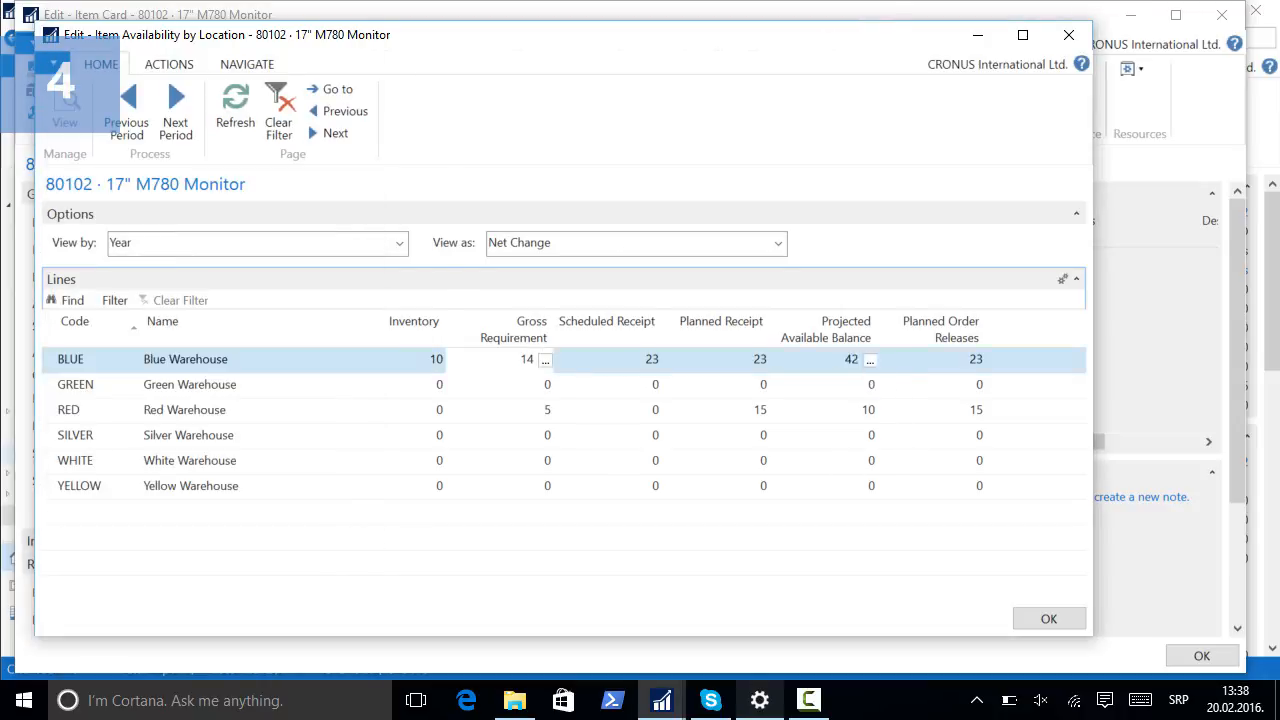
{"action": "left_click", "coordinate": [846, 360]}
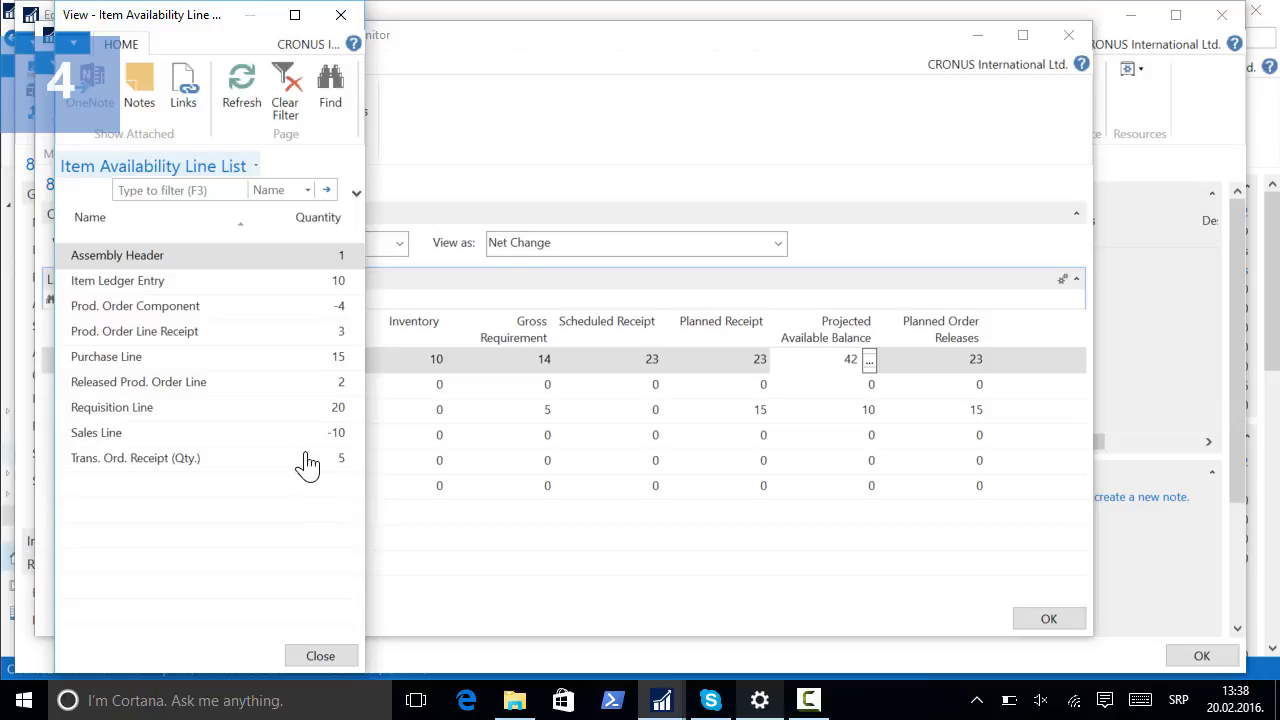
{"action": "double_click", "coordinate": [295, 317]}
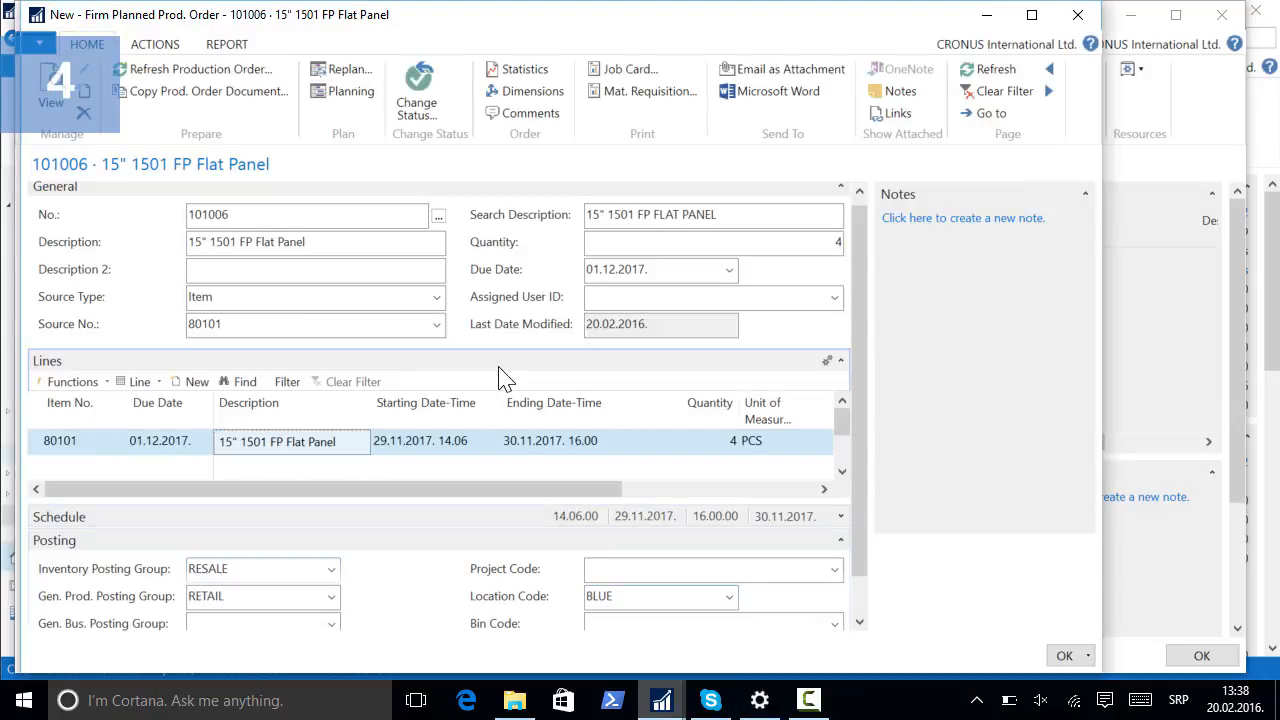
Step: Change the status of the firm planned production order for item 80101 to Released
{"action": "left_click", "coordinate": [416, 100]}
{"action": "left_click", "coordinate": [634, 428]}
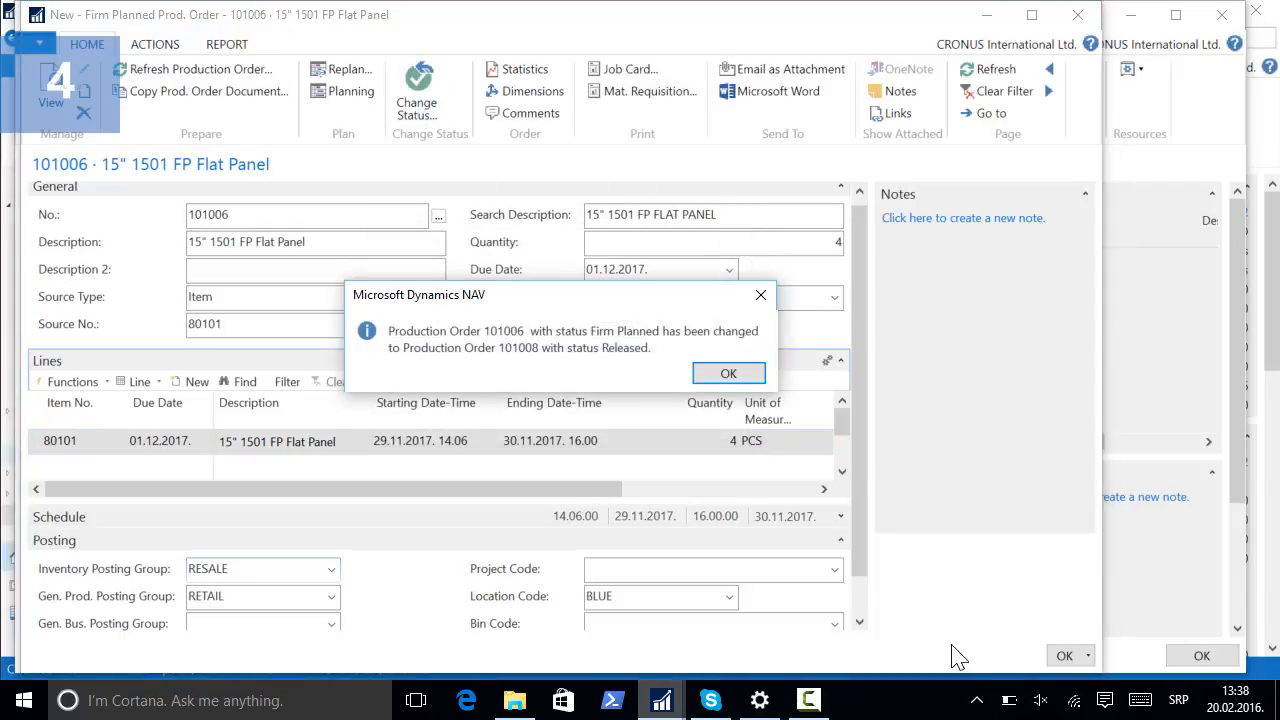
{"action": "left_click", "coordinate": [692, 374]}
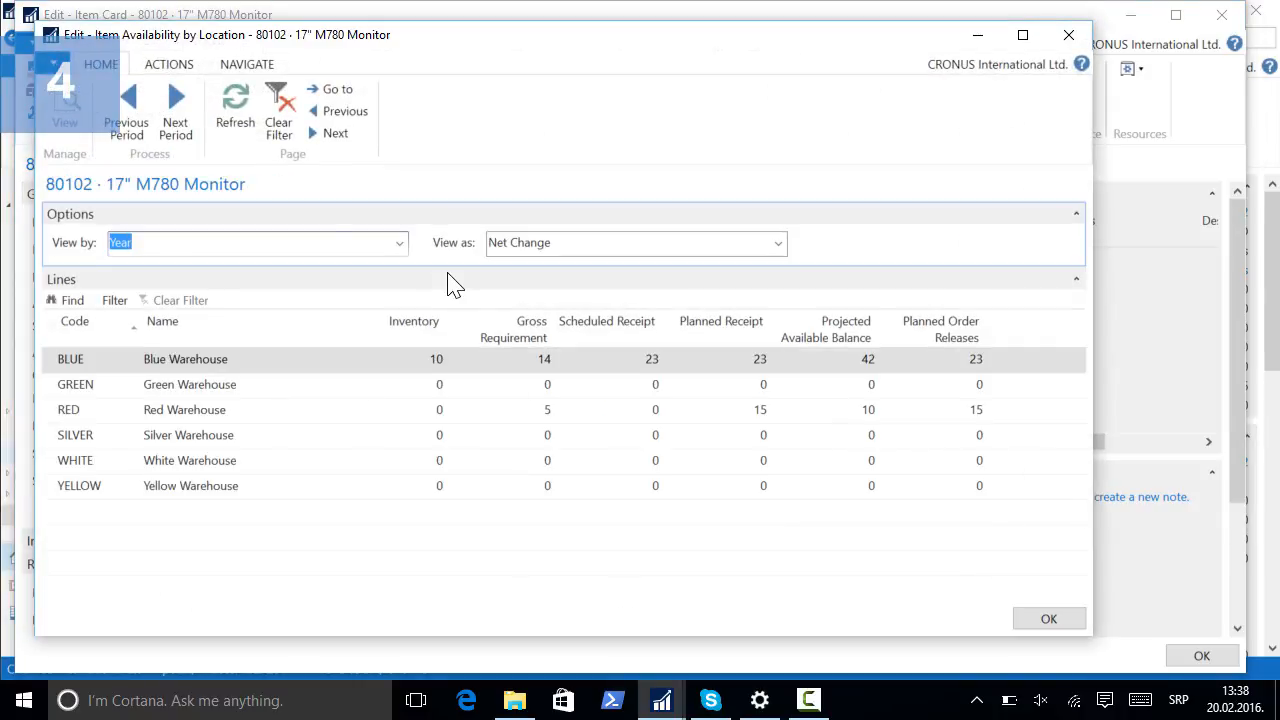
Step: Examine the production order component in the breakdown of BLUE's gross requirement and check BLUE's projected available balance
{"action": "left_click", "coordinate": [530, 360]}
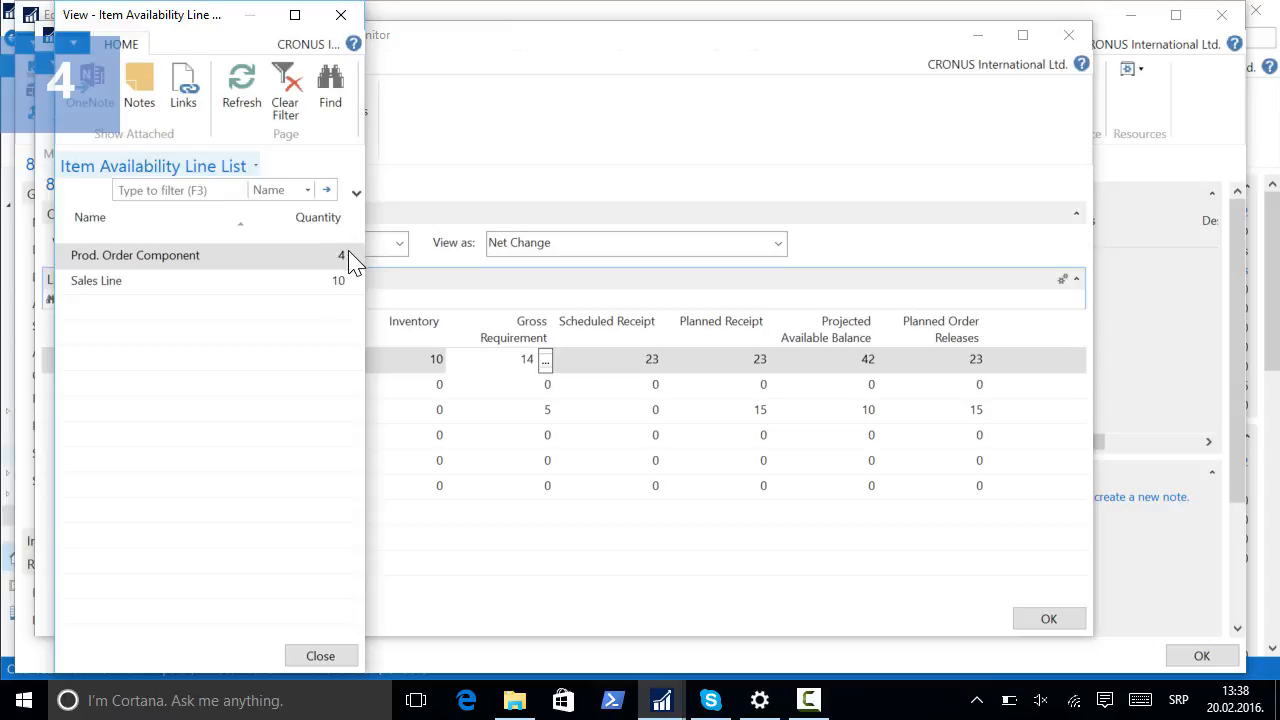
{"action": "left_click", "coordinate": [341, 15]}
{"action": "left_click", "coordinate": [869, 360]}
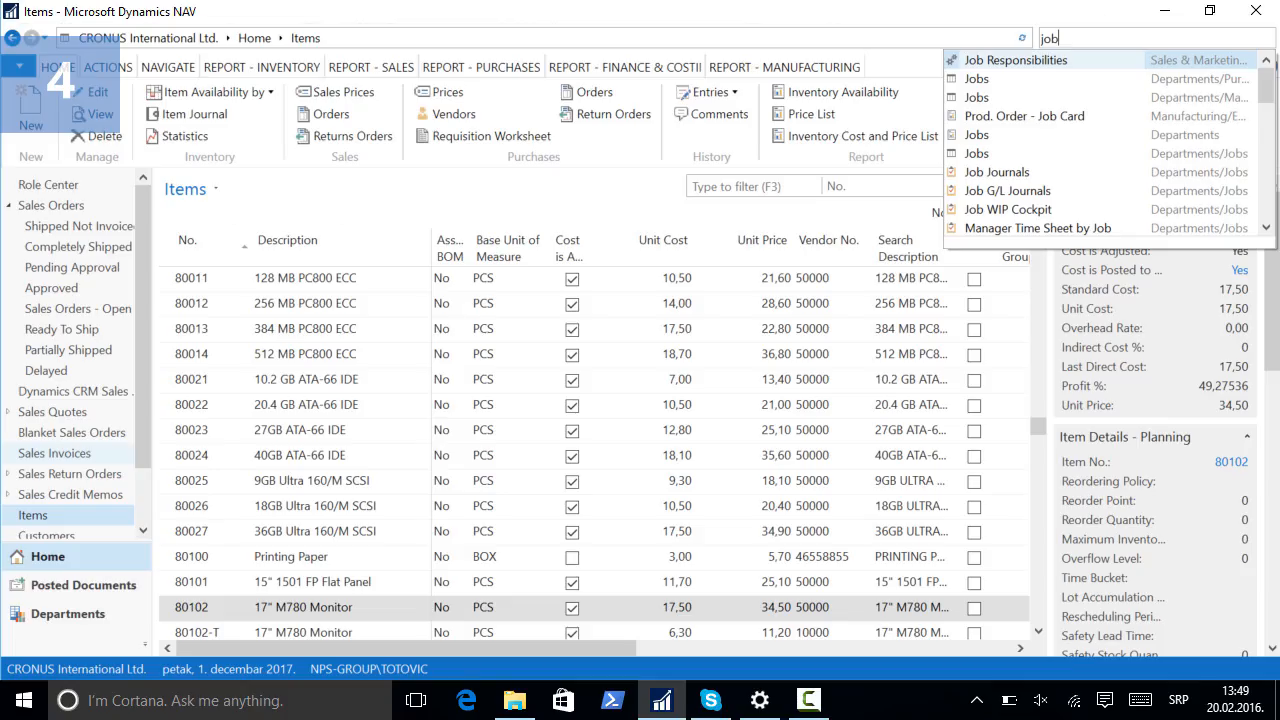
Step: Find the Jobs list and open the planning lines for the Determining Specifications task of the Setting up Ten Conference Rooms job
{"action": "key", "text": "Down"}
{"action": "key", "text": "Return"}
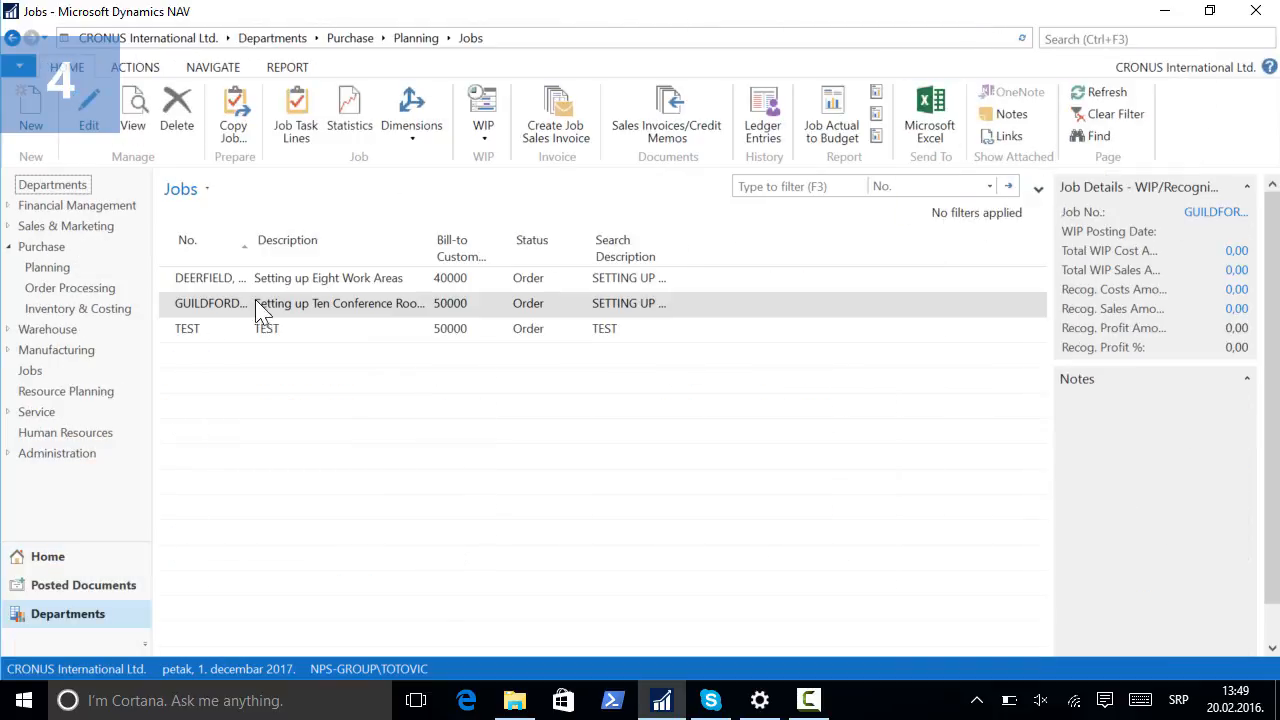
{"action": "left_click", "coordinate": [266, 307]}
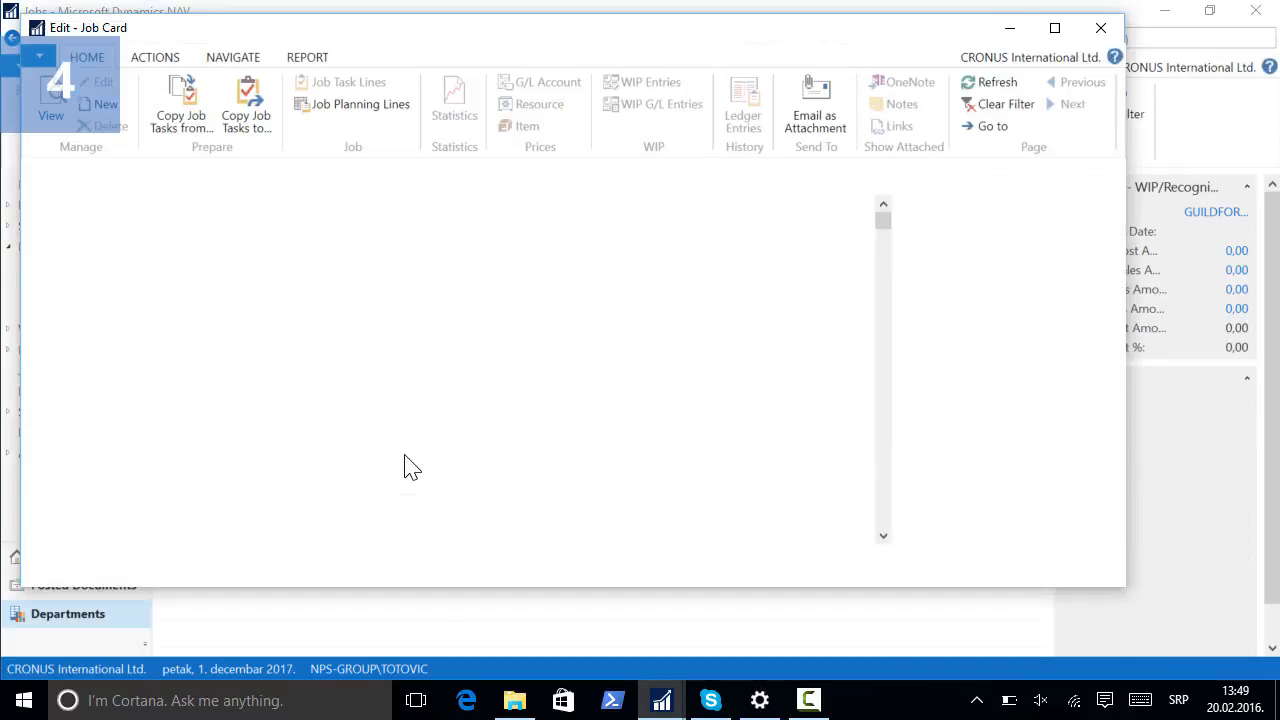
{"action": "left_click", "coordinate": [348, 83]}
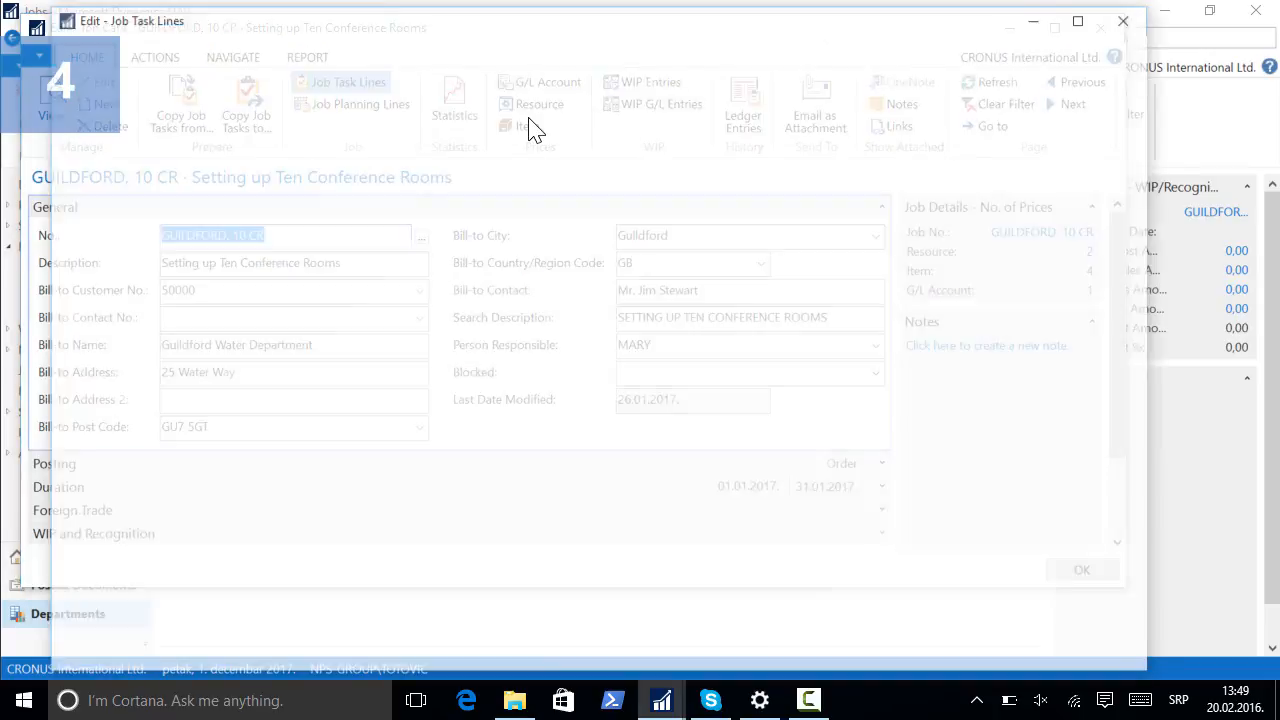
{"action": "left_click", "coordinate": [276, 306]}
{"action": "left_click", "coordinate": [234, 100]}
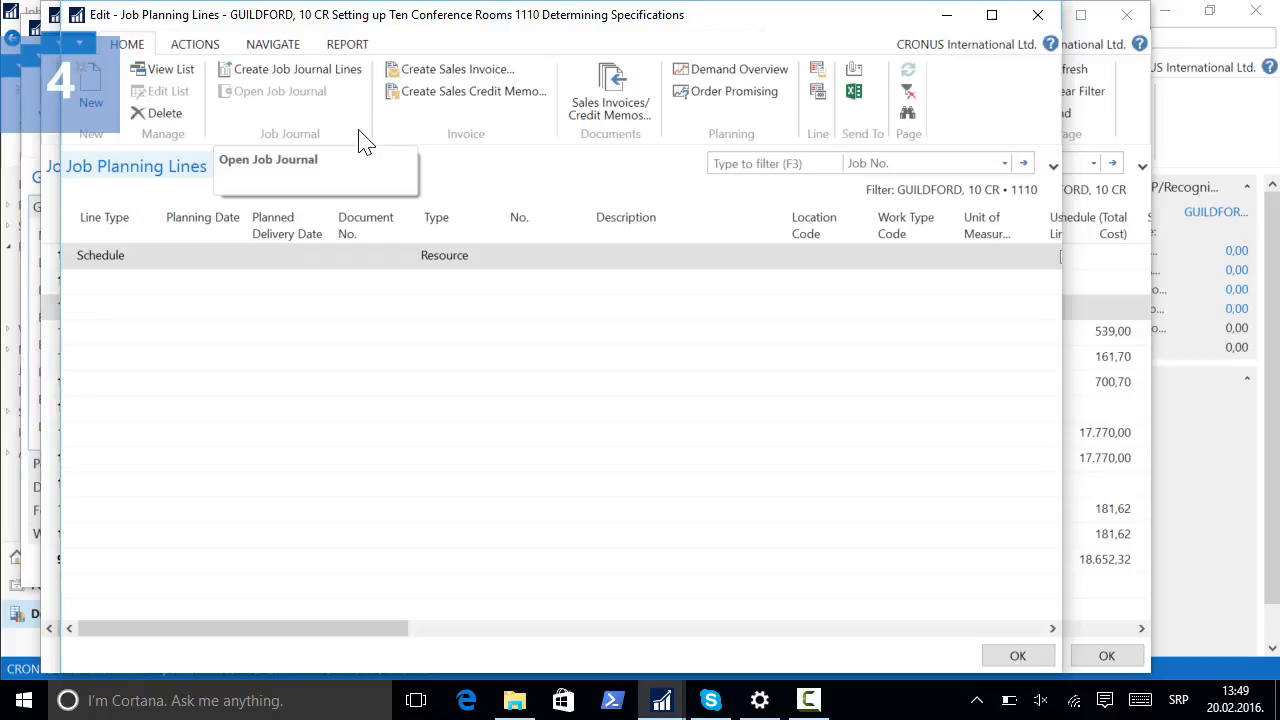
Step: Enter a job planning line dated 01.12.2017. with document number TEST for item 80102, location BLUE and quantity 50
{"action": "left_click", "coordinate": [198, 257]}
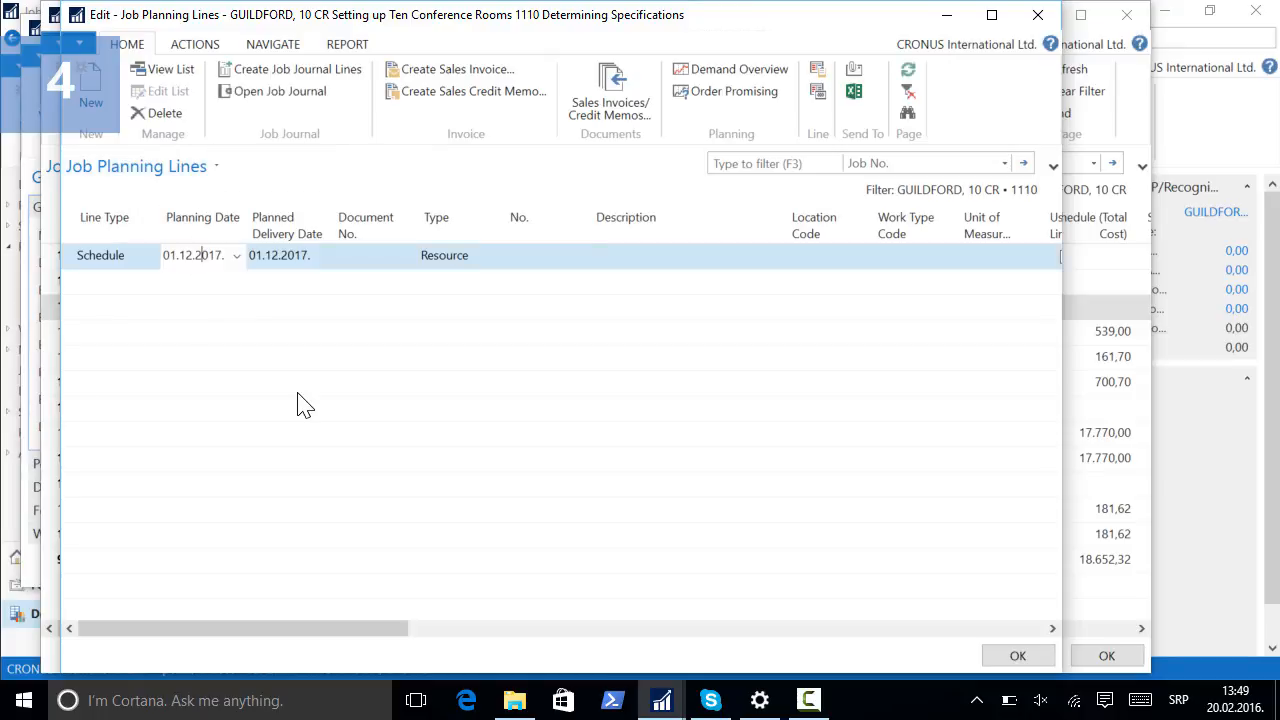
{"action": "key", "text": "Tab"}
{"action": "key", "text": "Tab"}
{"action": "type", "text": "TEST"}
{"action": "key", "text": "Tab"}
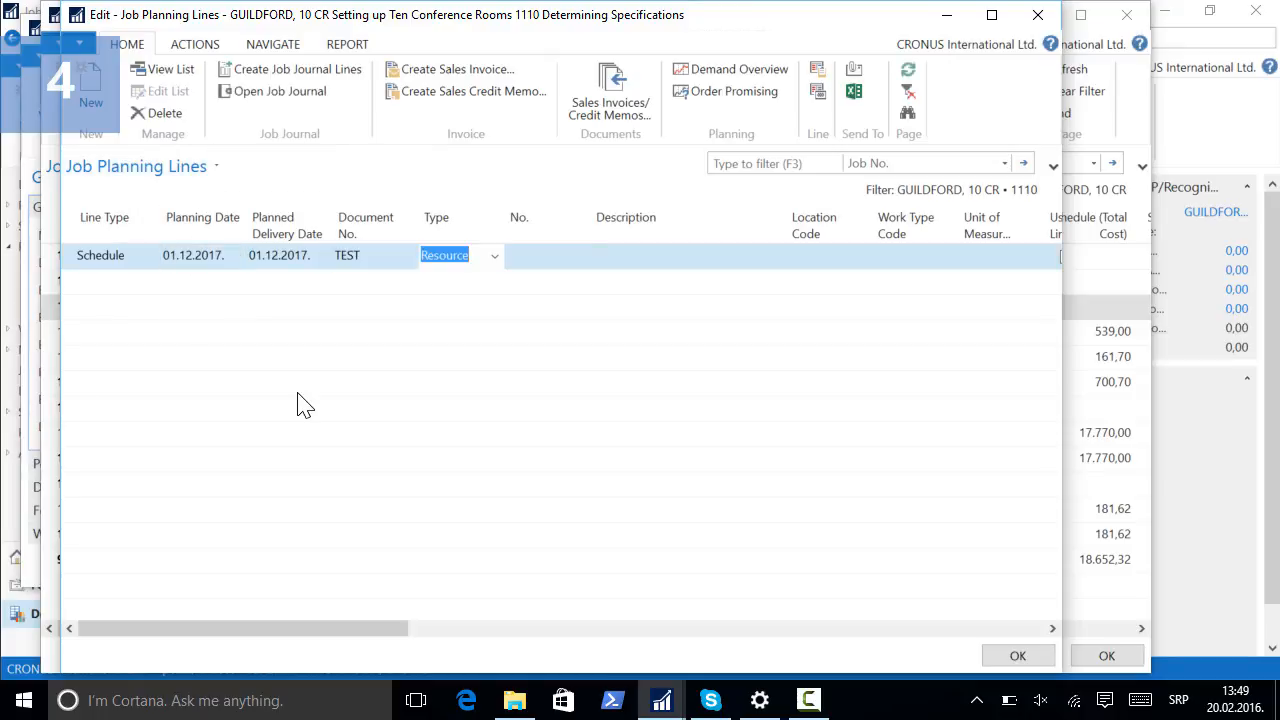
{"action": "type", "text": "i"}
{"action": "key", "text": "Tab"}
{"action": "type", "text": "80102"}
{"action": "key", "text": "Tab"}
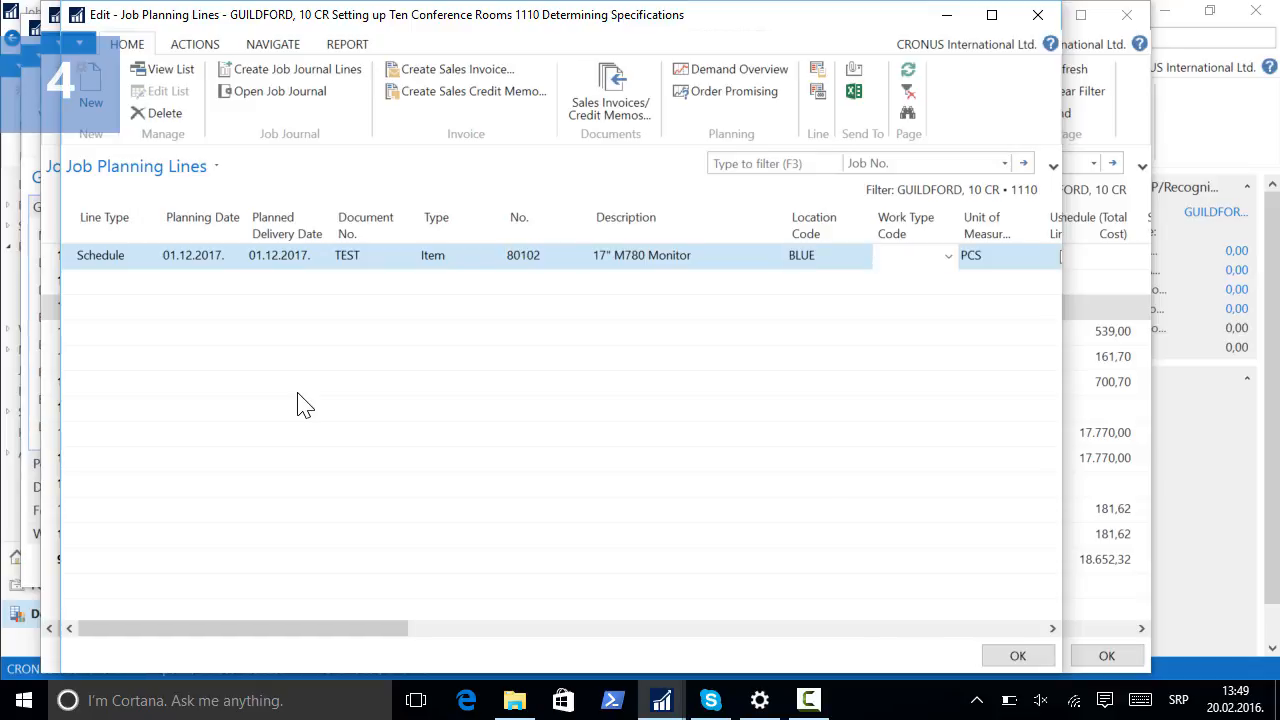
{"action": "key", "text": "Tab"}
{"action": "key", "text": "Tab"}
{"action": "key", "text": "Tab"}
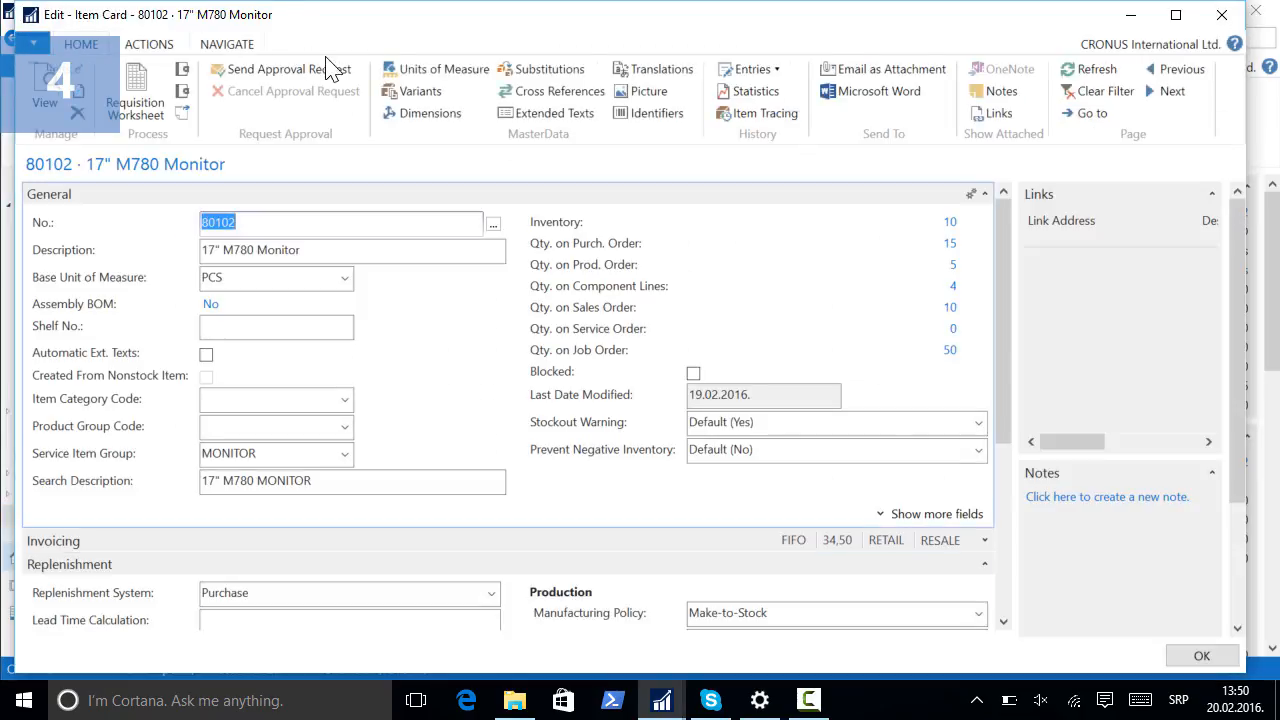
Step: Open item 80102's availability by location and examine how the job planning line counts in BLUE's gross requirement and projected available balance
{"action": "left_click", "coordinate": [227, 44]}
{"action": "left_click", "coordinate": [263, 91]}
{"action": "left_click", "coordinate": [279, 180]}
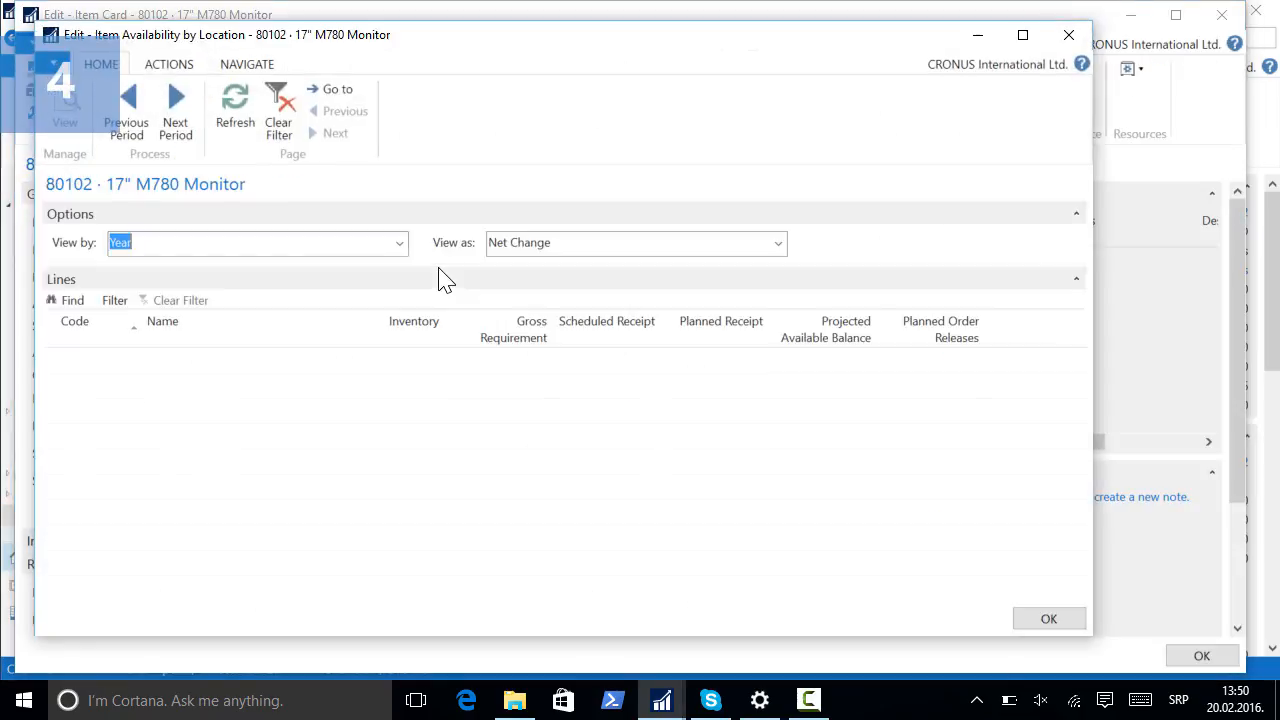
{"action": "left_click", "coordinate": [540, 359]}
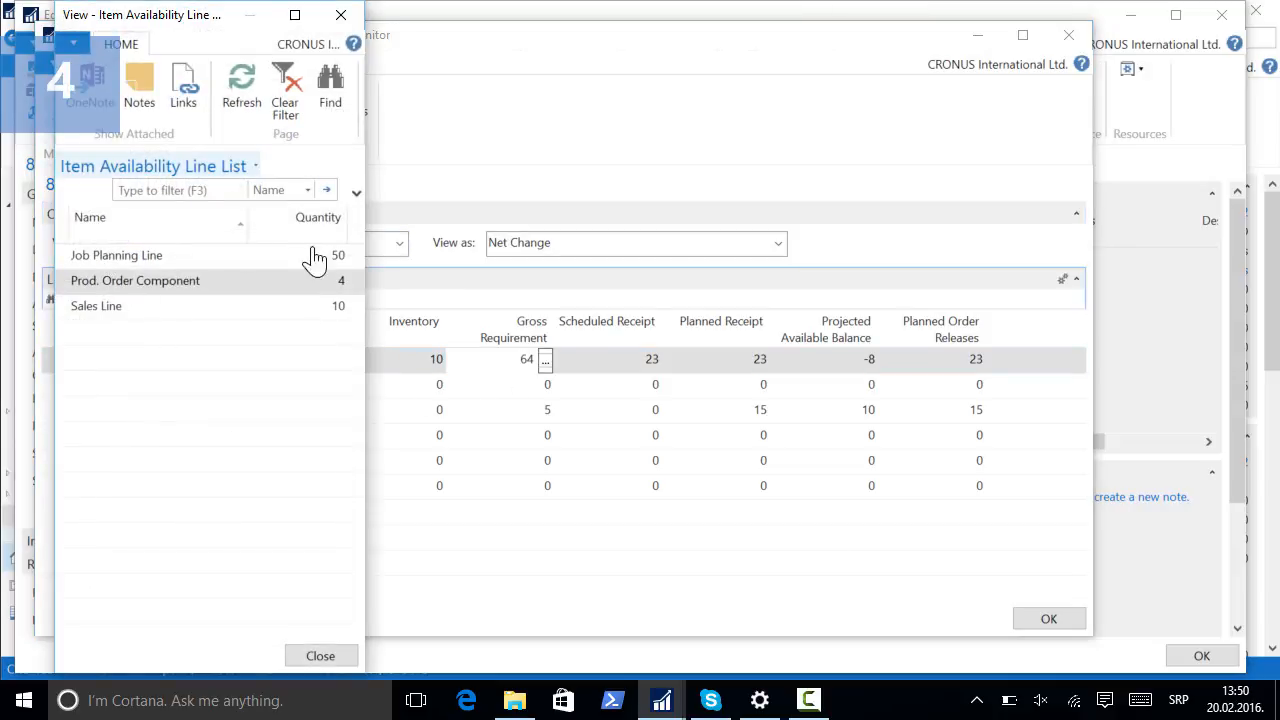
{"action": "left_click", "coordinate": [341, 14]}
{"action": "left_click", "coordinate": [866, 364]}
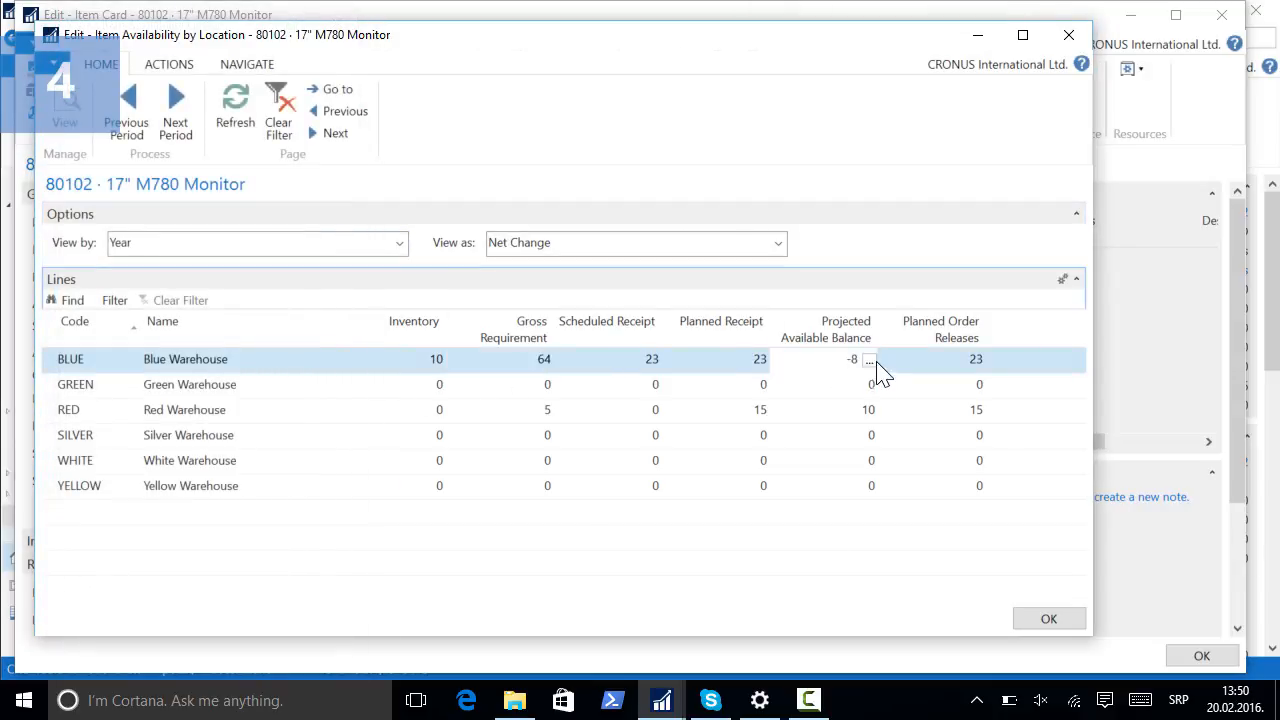
{"action": "left_click", "coordinate": [869, 359]}
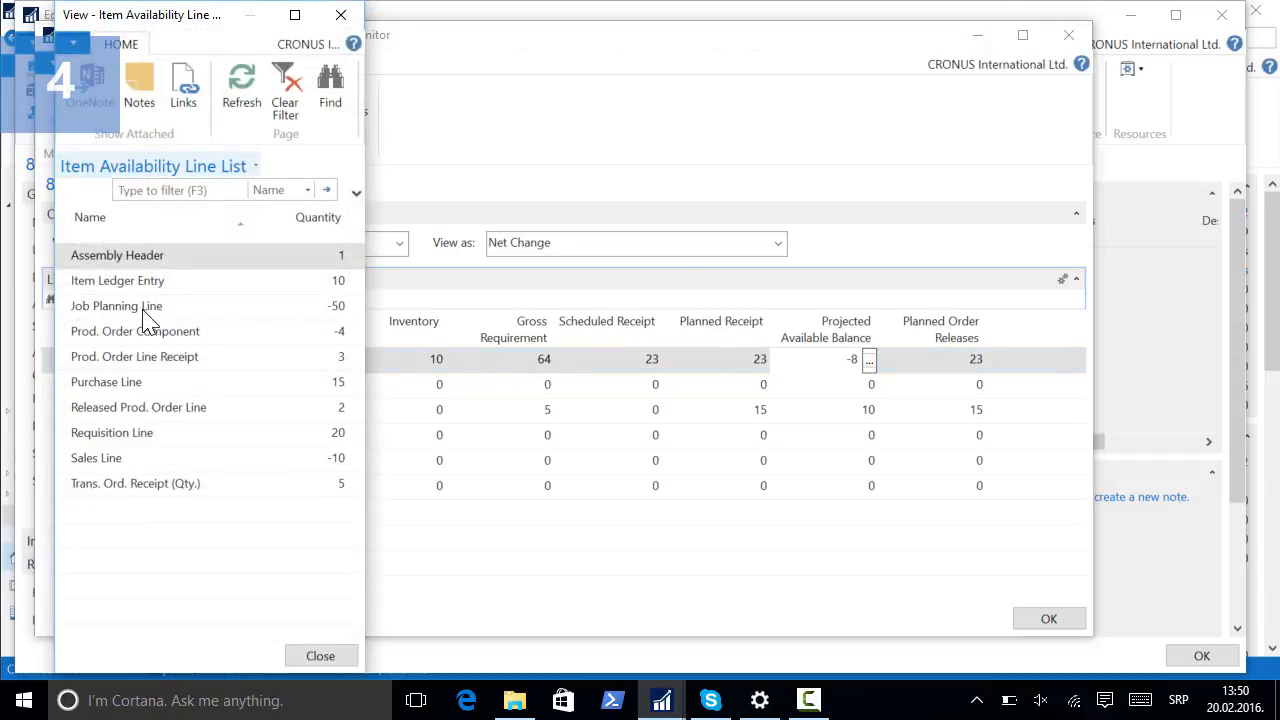
{"action": "key", "text": "Escape"}
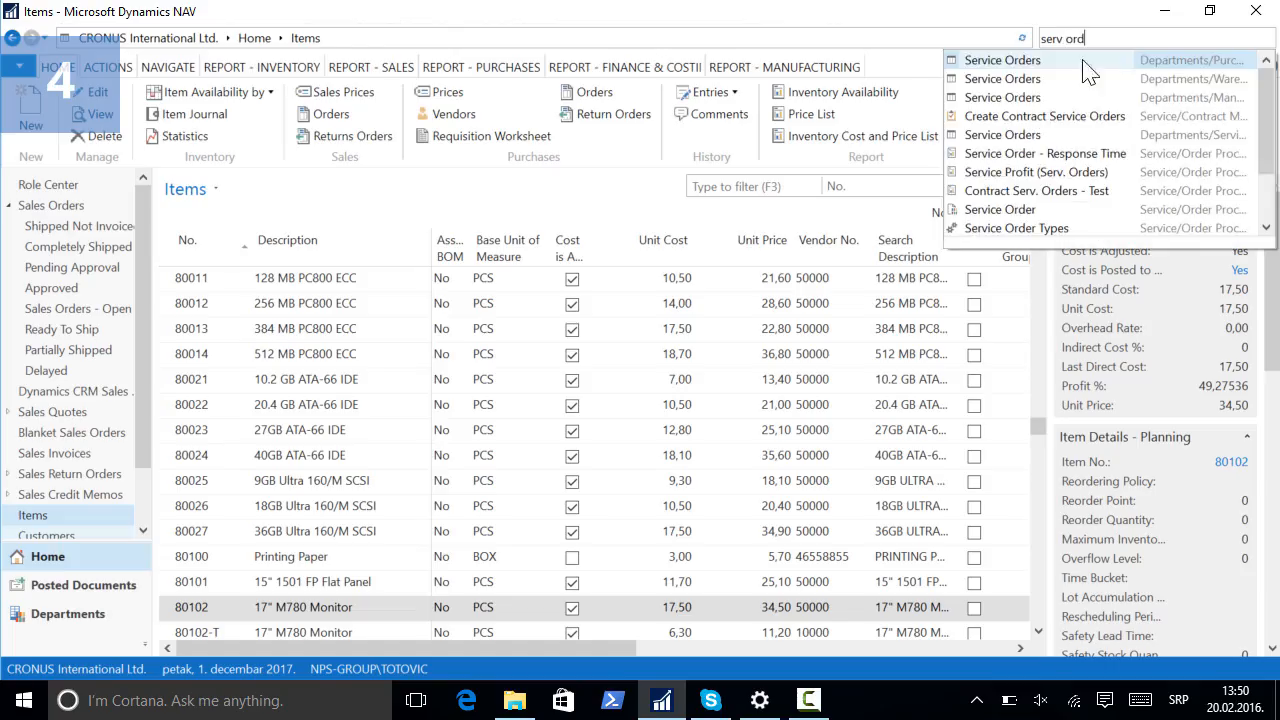
Step: Find the service orders and open the service lines of the Guildford Water Department order for its desktop computer
{"action": "left_click", "coordinate": [1090, 66]}
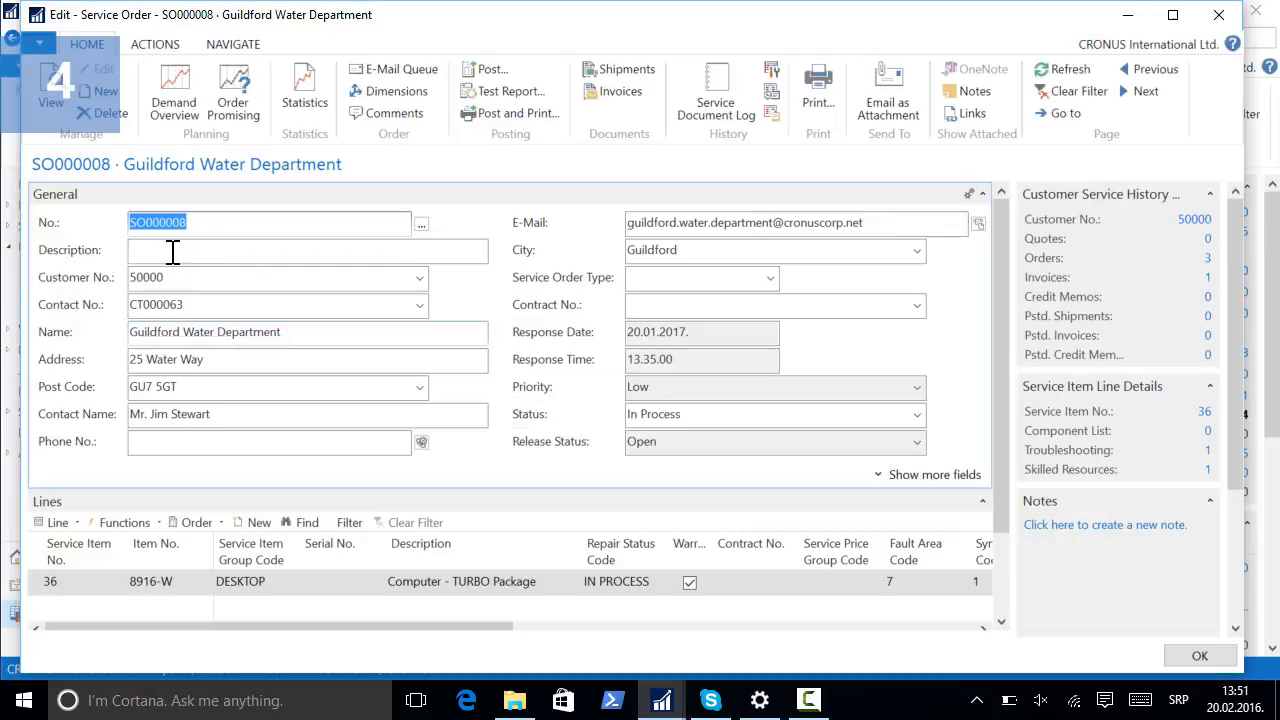
{"action": "left_click", "coordinate": [198, 523]}
{"action": "left_click", "coordinate": [216, 547]}
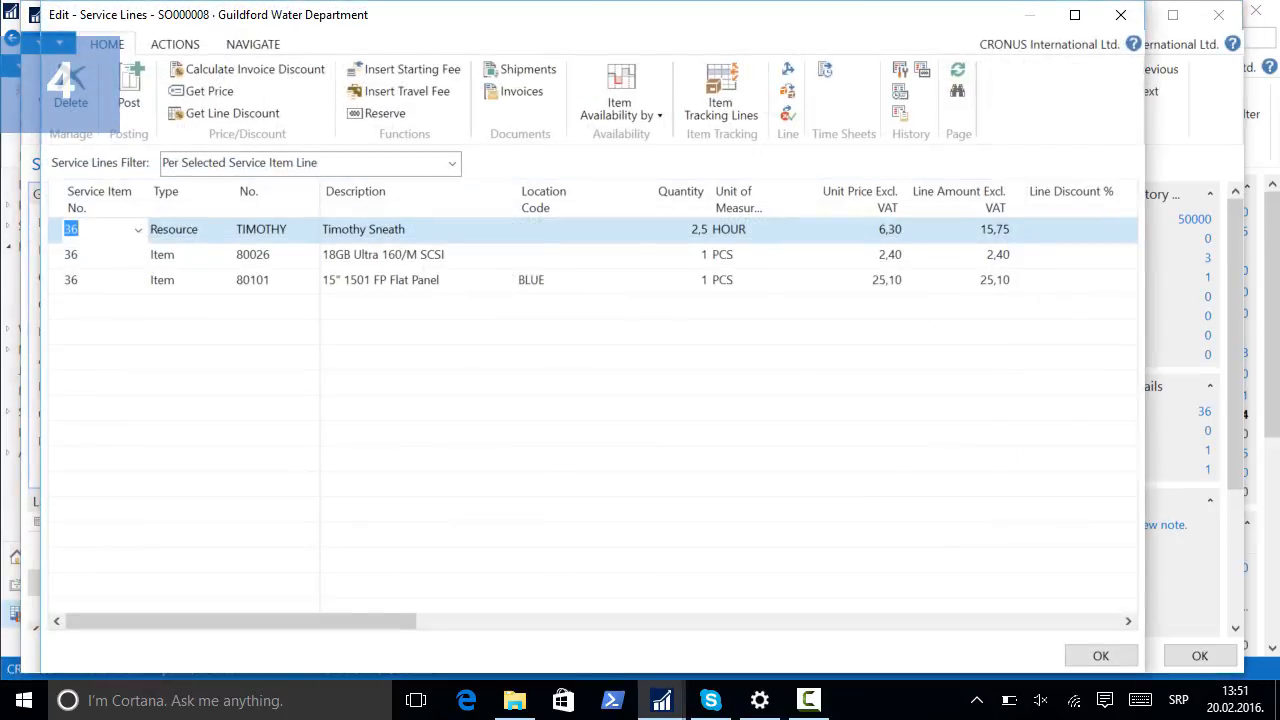
Step: Add a service line for item 80102 with location BLUE and quantity 2
{"action": "key", "text": "Down"}
{"action": "key", "text": "Down"}
{"action": "key", "text": "Down"}
{"action": "key", "text": "Tab"}
{"action": "type", "text": "i"}
{"action": "key", "text": "Tab"}
{"action": "type", "text": "80102"}
{"action": "key", "text": "Tab"}
{"action": "key", "text": "Tab"}
{"action": "type", "text": "bl"}
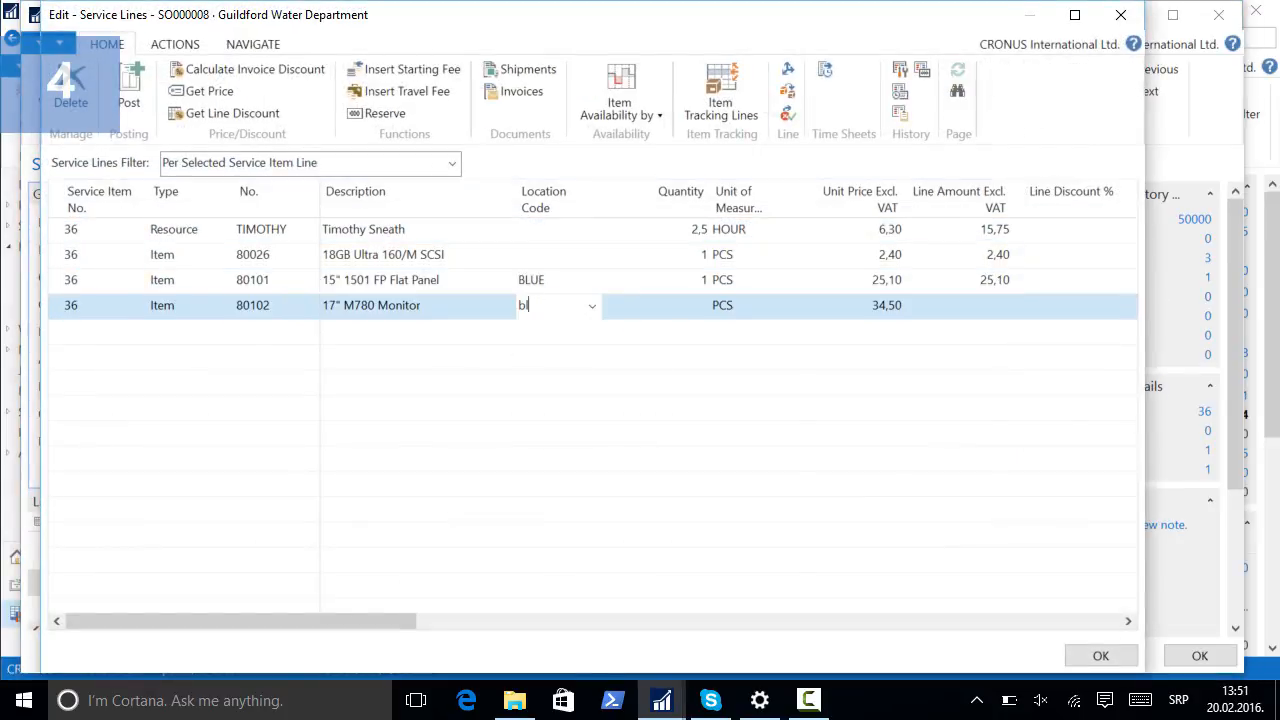
{"action": "key", "text": "Tab"}
{"action": "type", "text": "2"}
{"action": "key", "text": "Tab"}
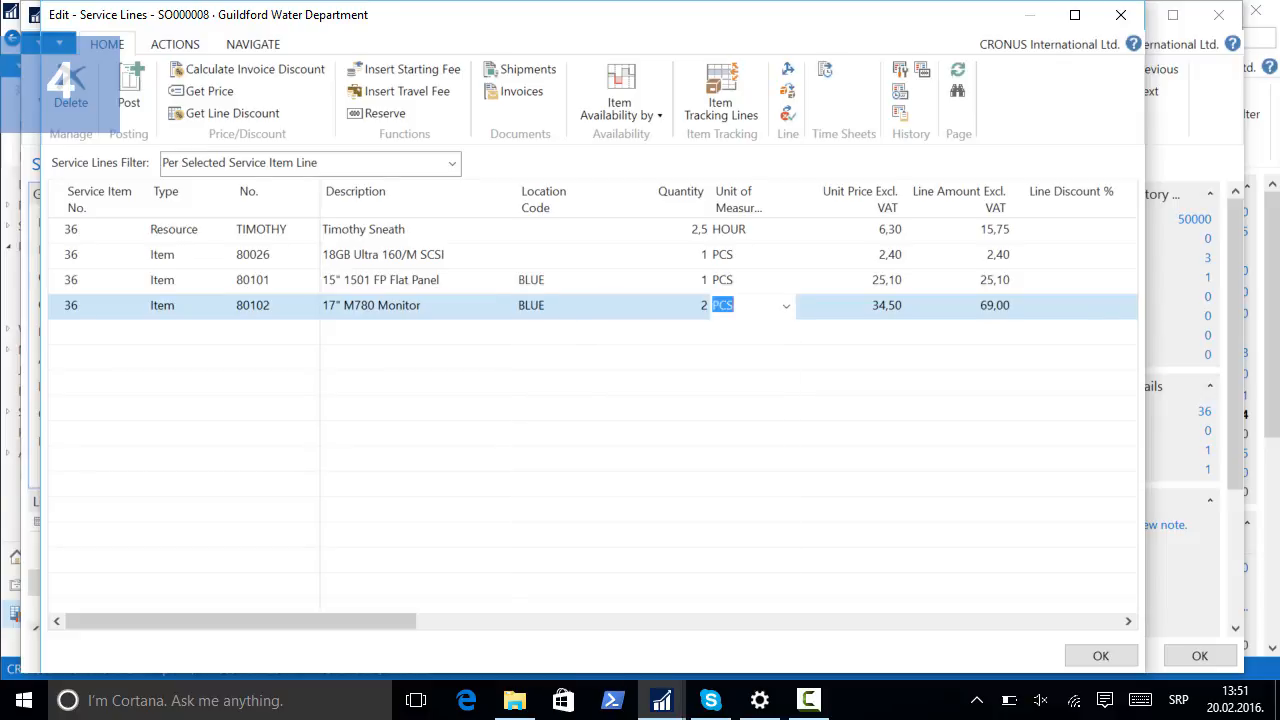
Step: Open item 80102's availability by location and examine how the service line counts in BLUE's gross requirement and projected available balance
{"action": "key", "text": "shift+F7"}
{"action": "left_click", "coordinate": [235, 46]}
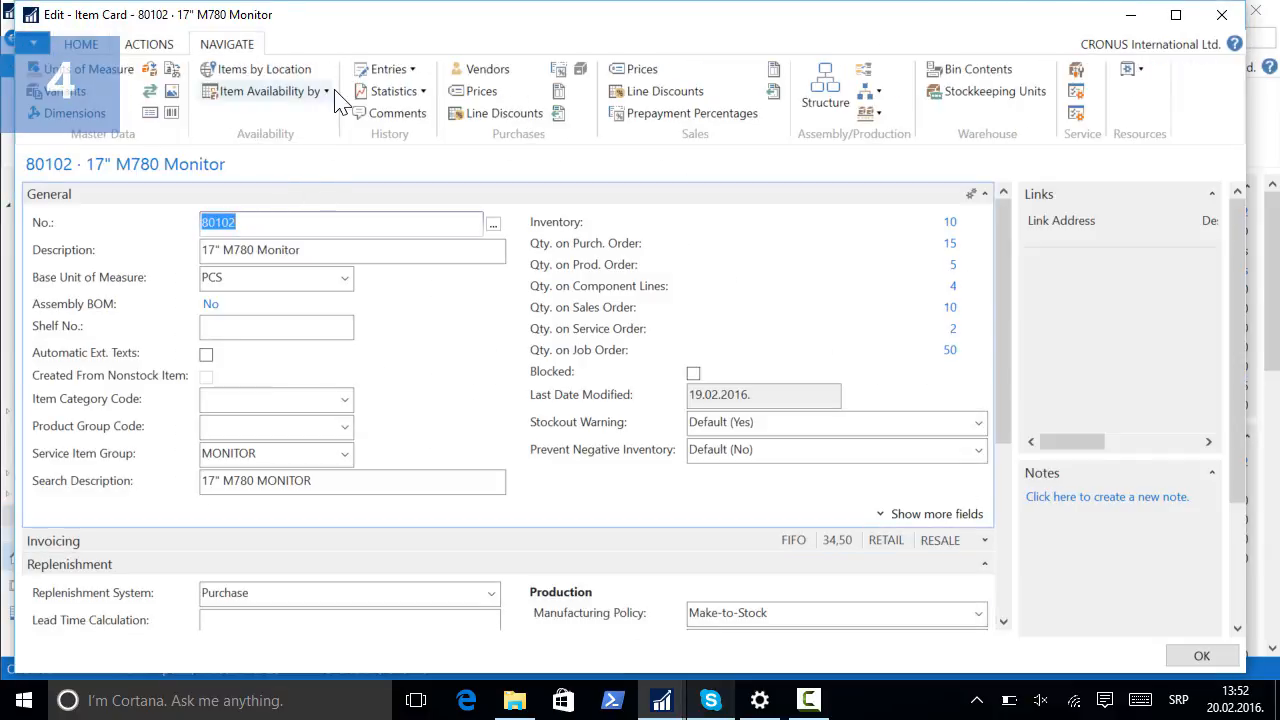
{"action": "left_click", "coordinate": [328, 92]}
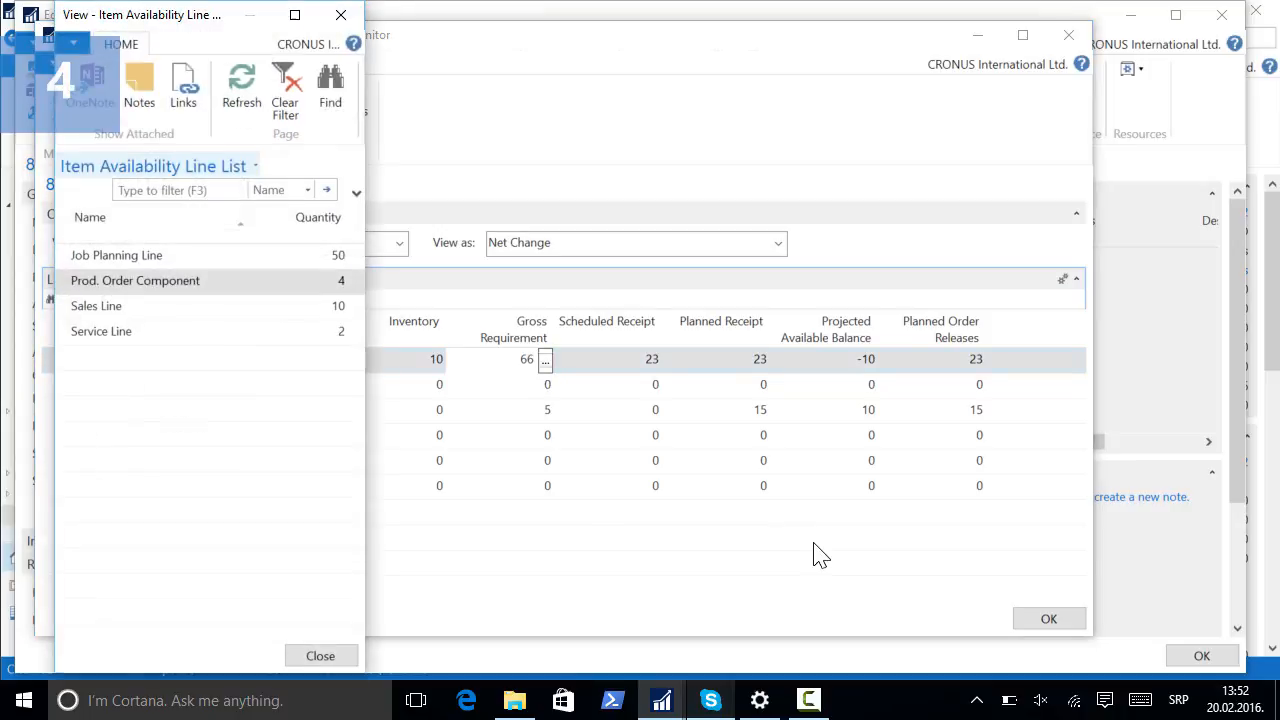
{"action": "left_click", "coordinate": [320, 654]}
{"action": "left_click", "coordinate": [866, 359]}
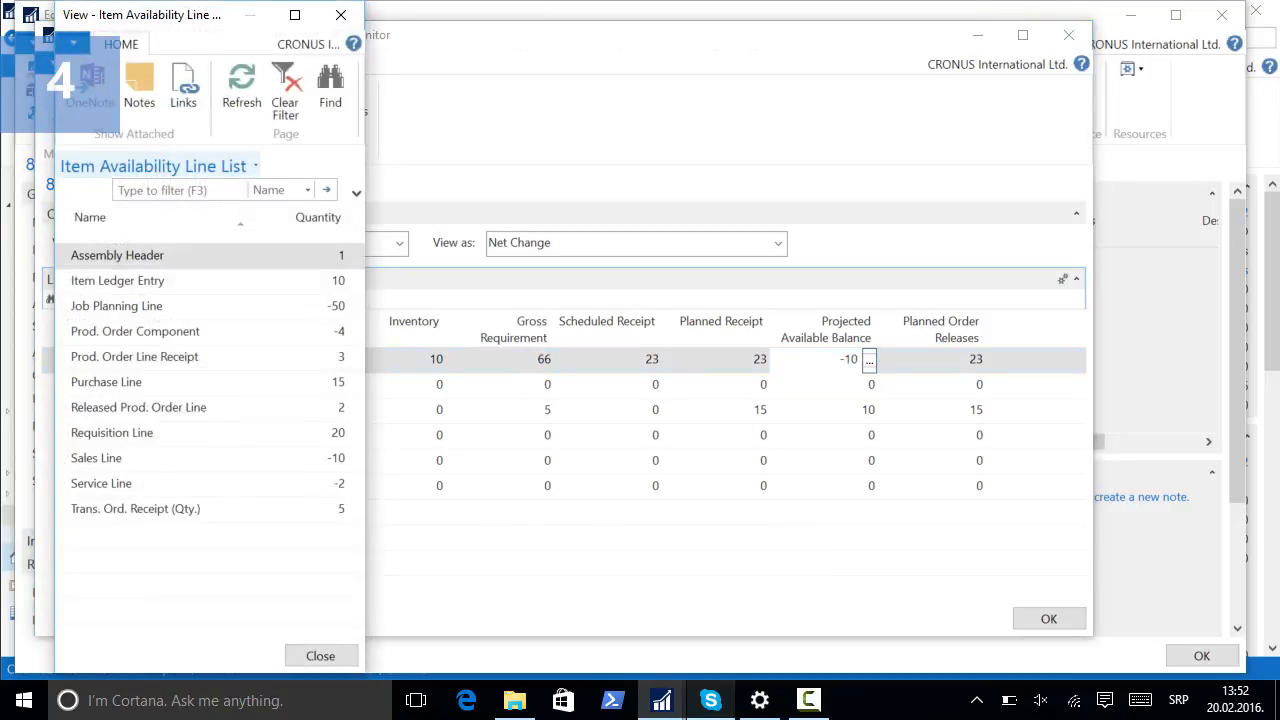
{"action": "left_click", "coordinate": [320, 656]}
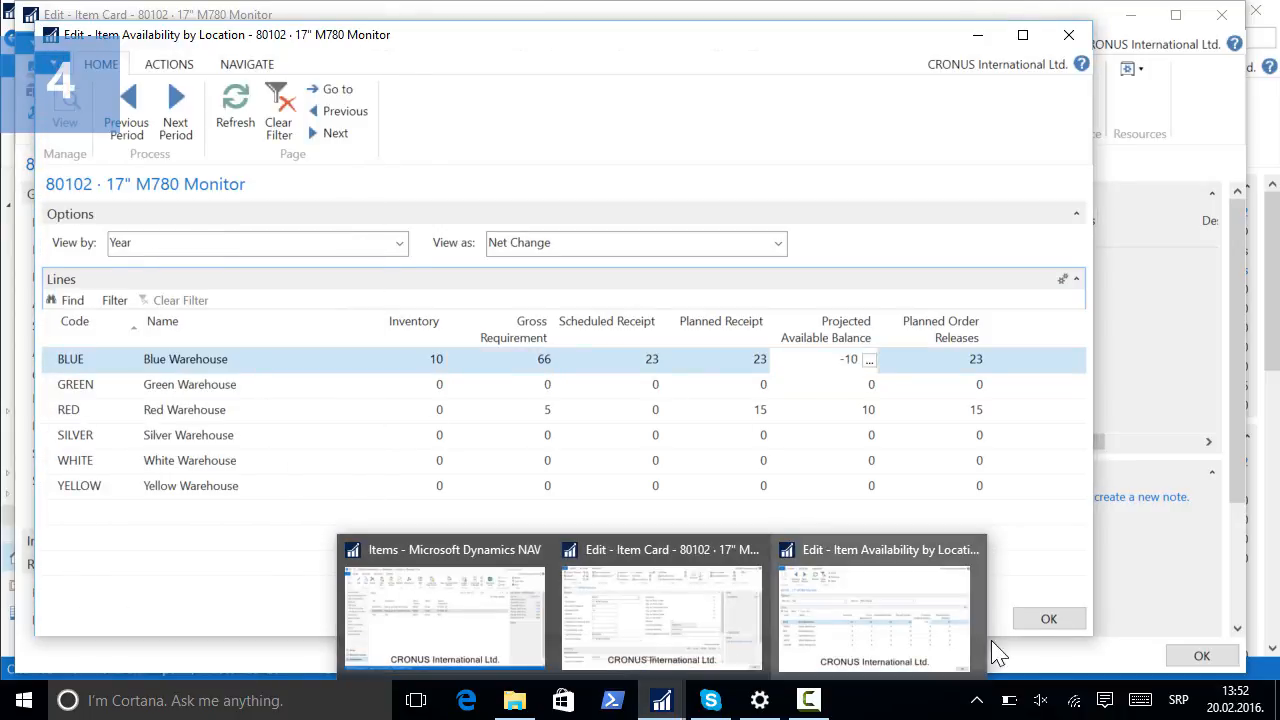
{"action": "left_click", "coordinate": [1050, 620]}
Step: Find the assembly orders and create a new order for item 1000 with quantity 1 and due date 01.12.2017
{"action": "type", "text": "assem or"}
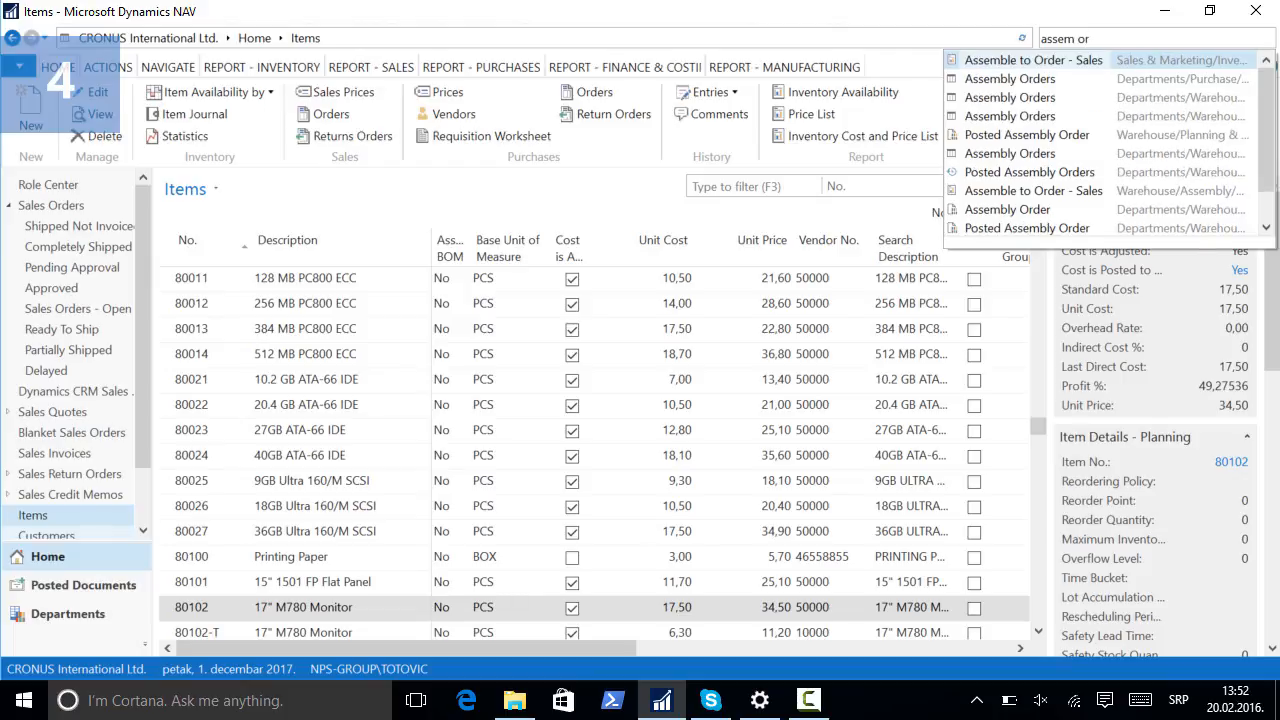
{"action": "left_click", "coordinate": [1034, 80]}
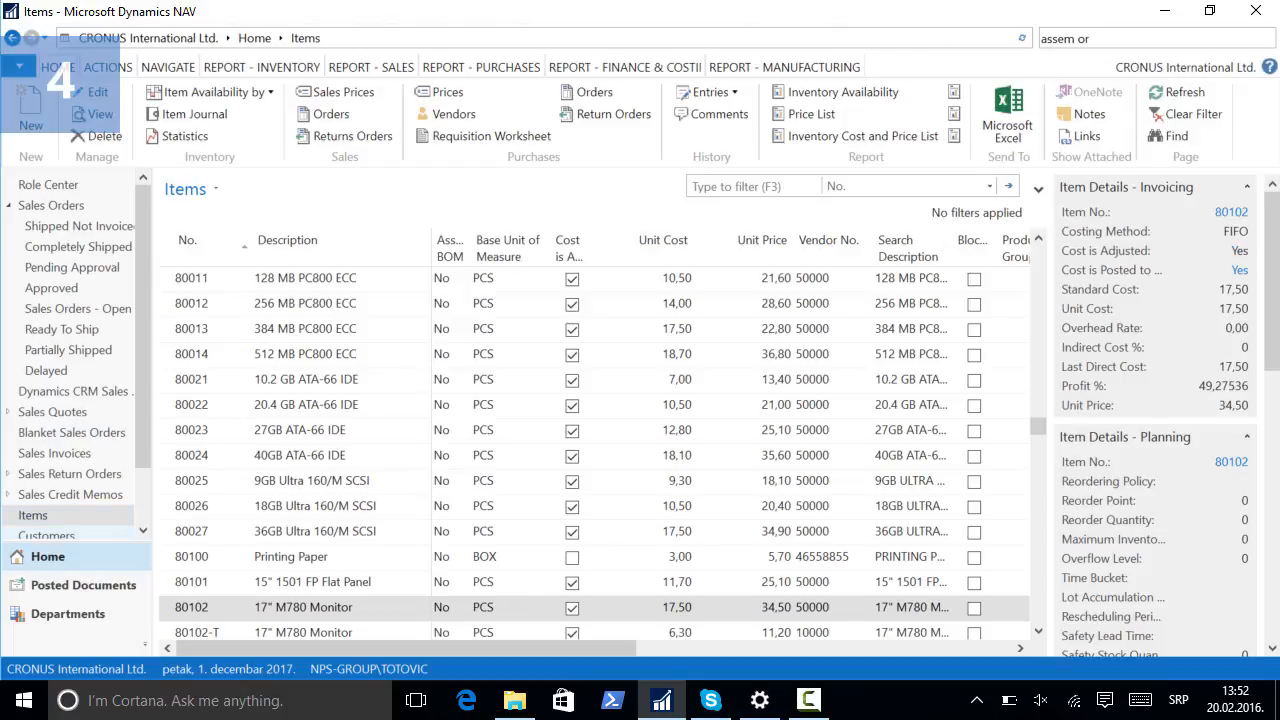
{"action": "left_click", "coordinate": [32, 124]}
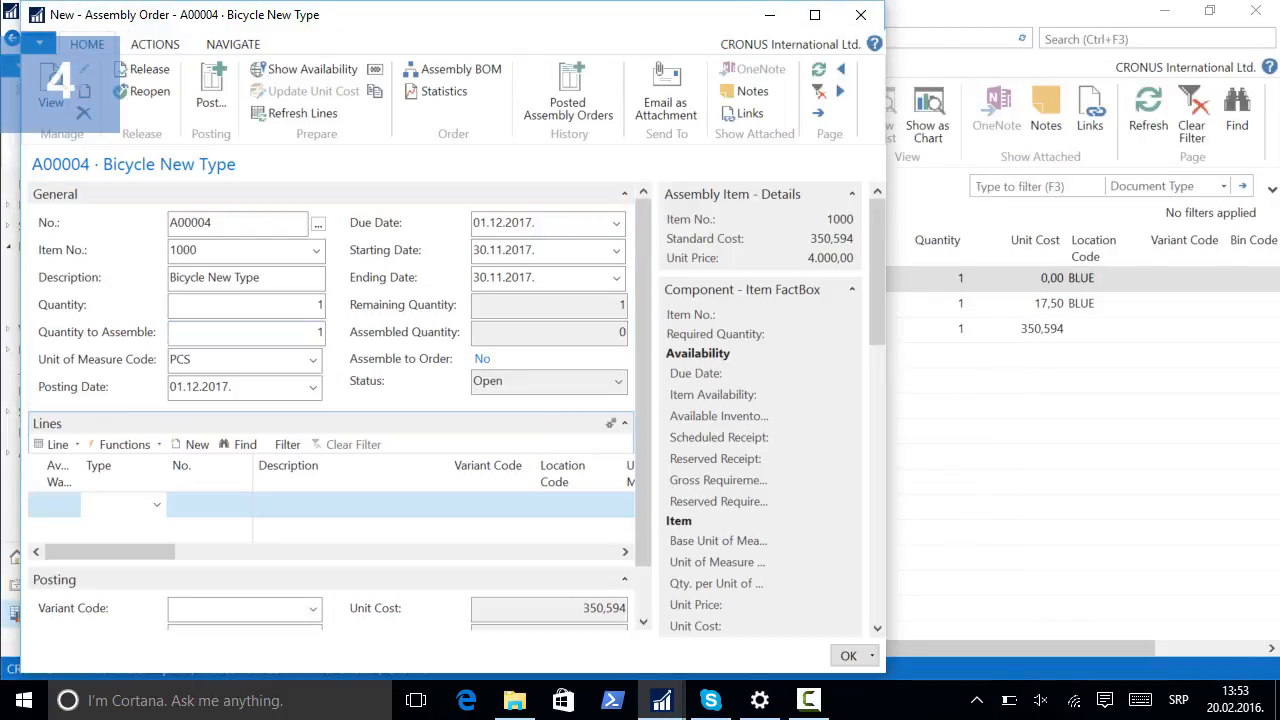
Step: Add item 80102 as an assembly order component line with quantity 1, and release the order
{"action": "type", "text": "Item"}
{"action": "key", "text": "Tab"}
{"action": "type", "text": "80102"}
{"action": "key", "text": "Tab"}
{"action": "key", "text": "Tab"}
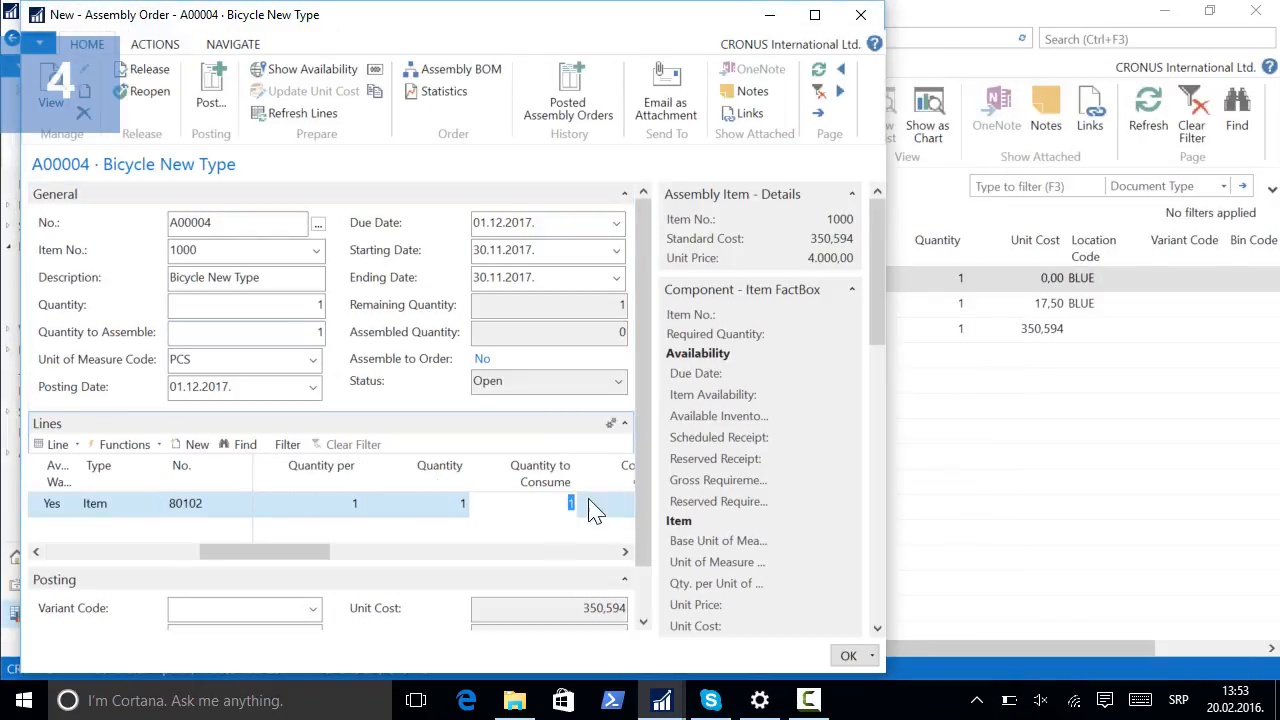
{"action": "left_click", "coordinate": [142, 69]}
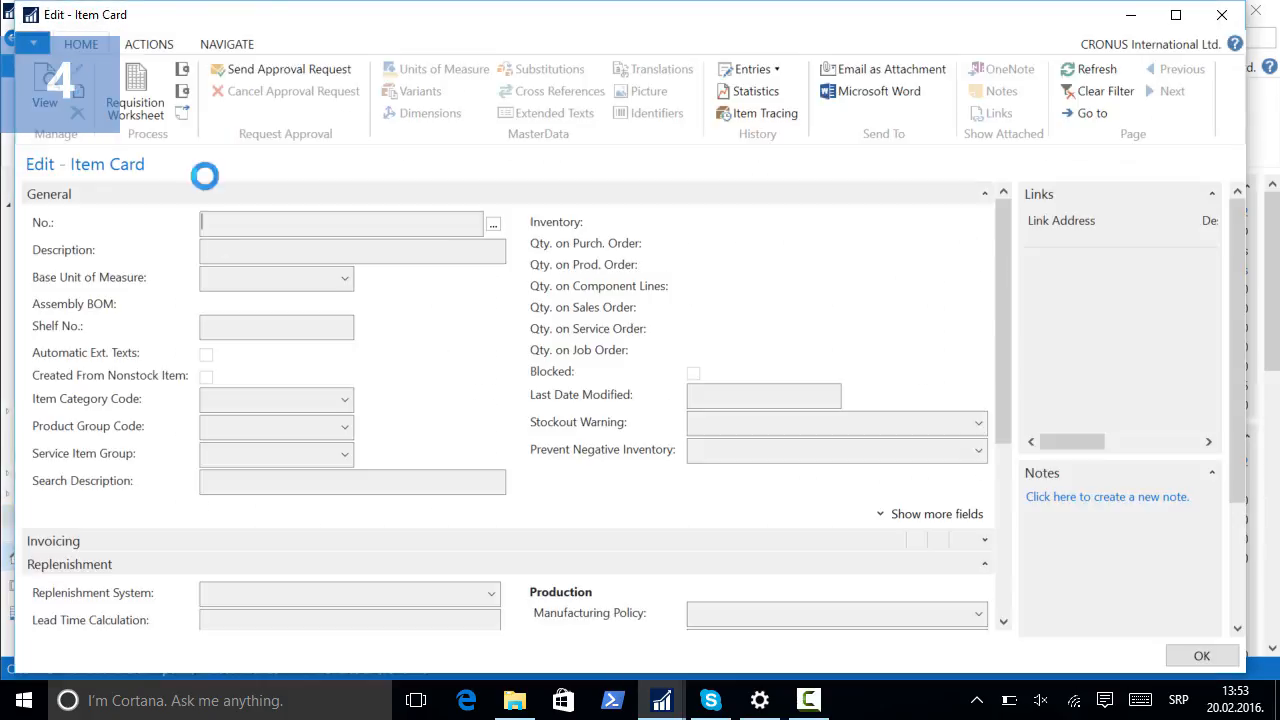
Step: Open item 80102's availability by location and examine how the assembly line counts in BLUE's gross requirement and projected available balance
{"action": "left_click", "coordinate": [227, 44]}
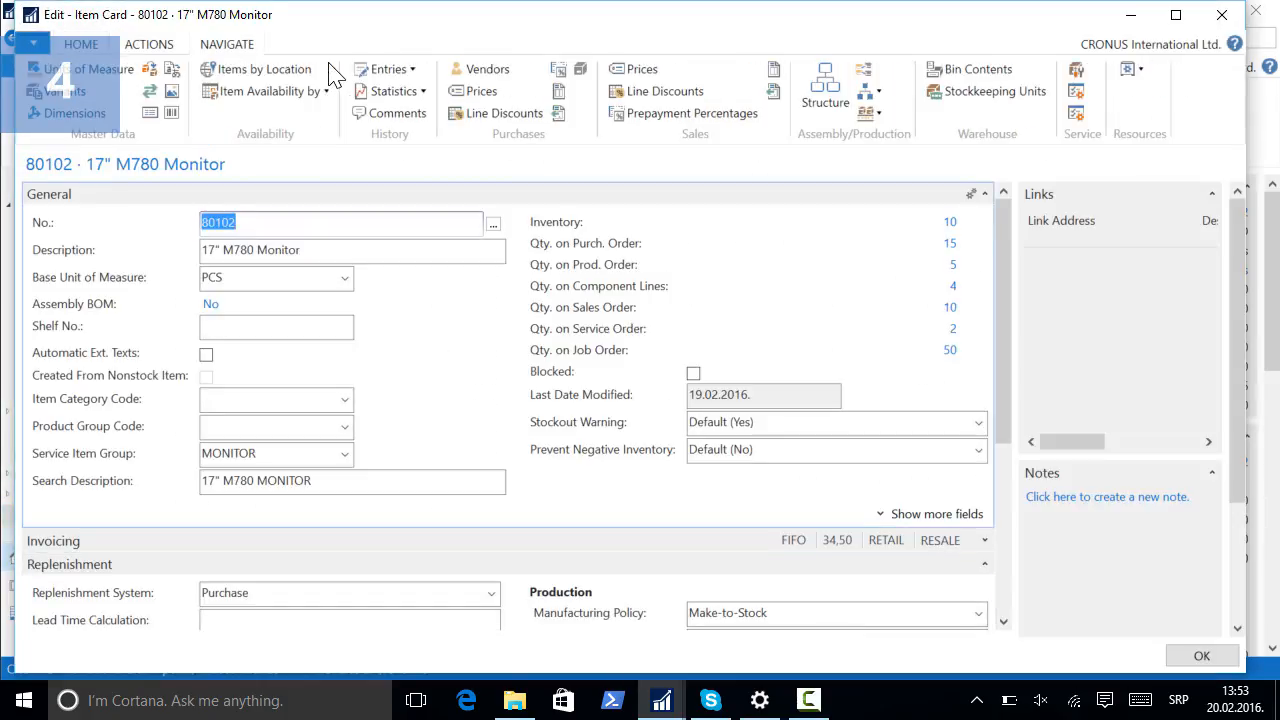
{"action": "left_click", "coordinate": [285, 91]}
{"action": "left_click", "coordinate": [275, 220]}
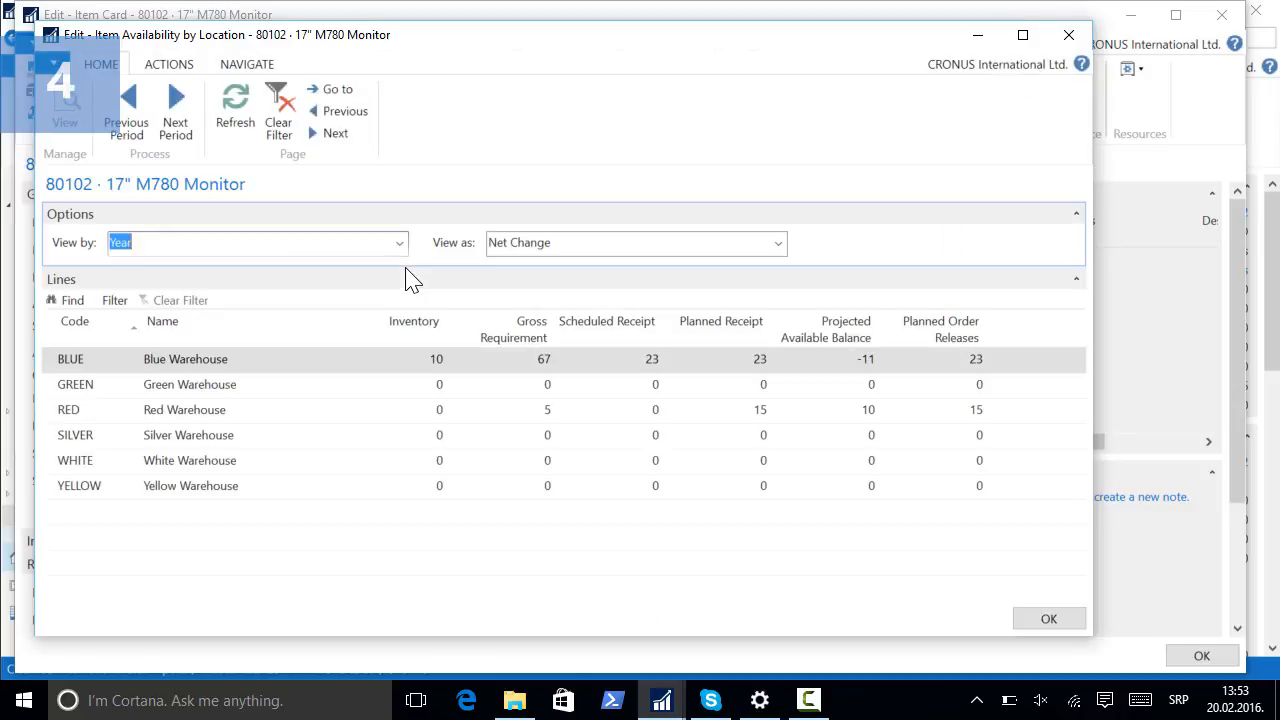
{"action": "left_click", "coordinate": [548, 360]}
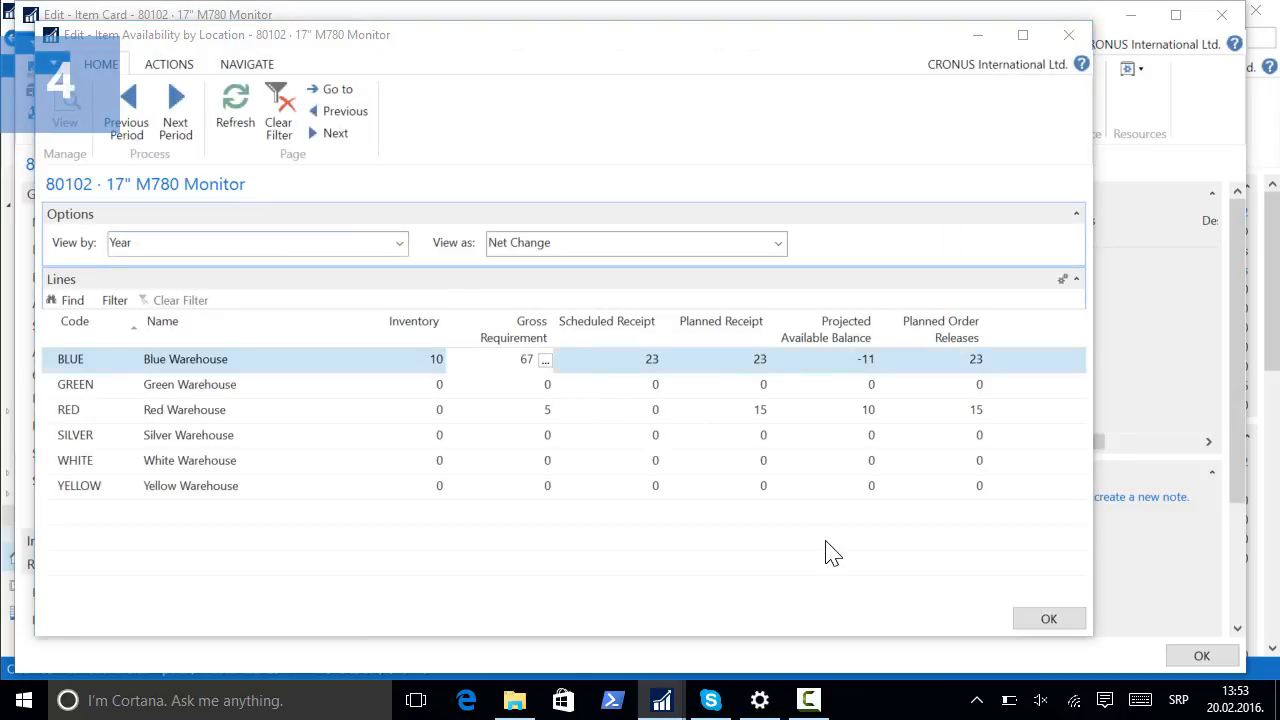
{"action": "left_click", "coordinate": [320, 655]}
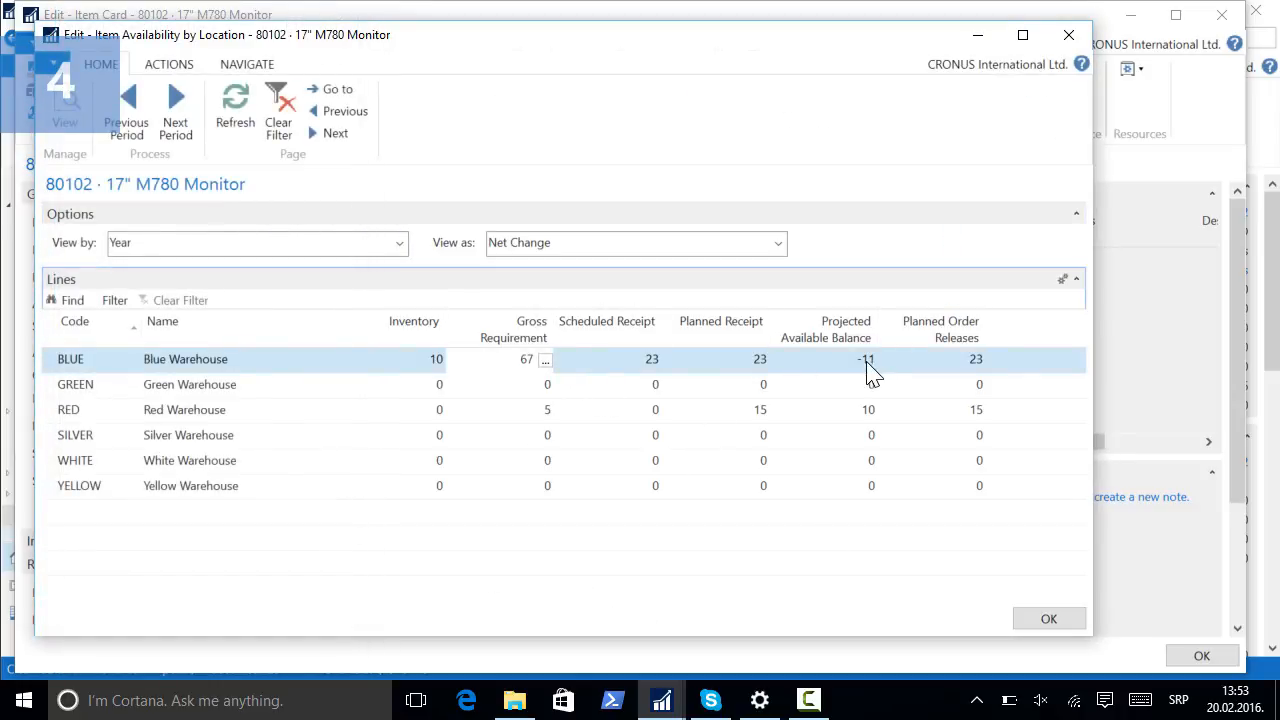
{"action": "left_click", "coordinate": [865, 359]}
{"action": "left_click", "coordinate": [869, 360]}
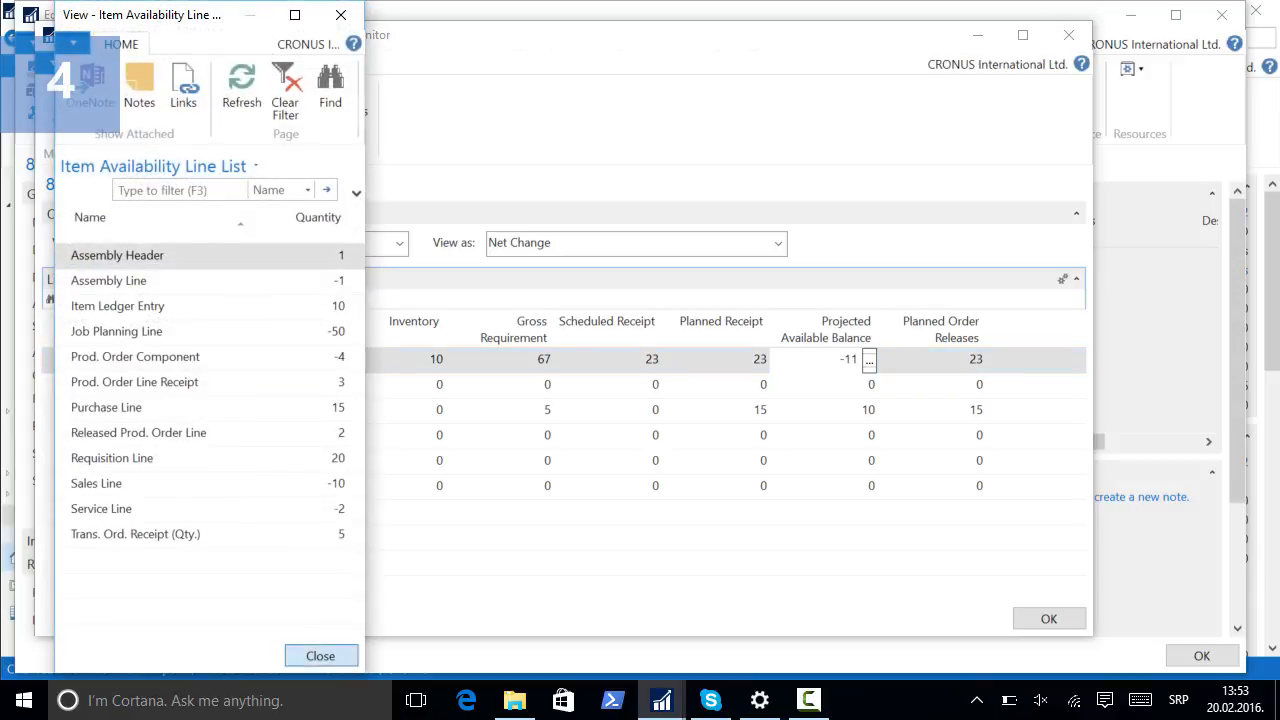
{"action": "left_click", "coordinate": [320, 655]}
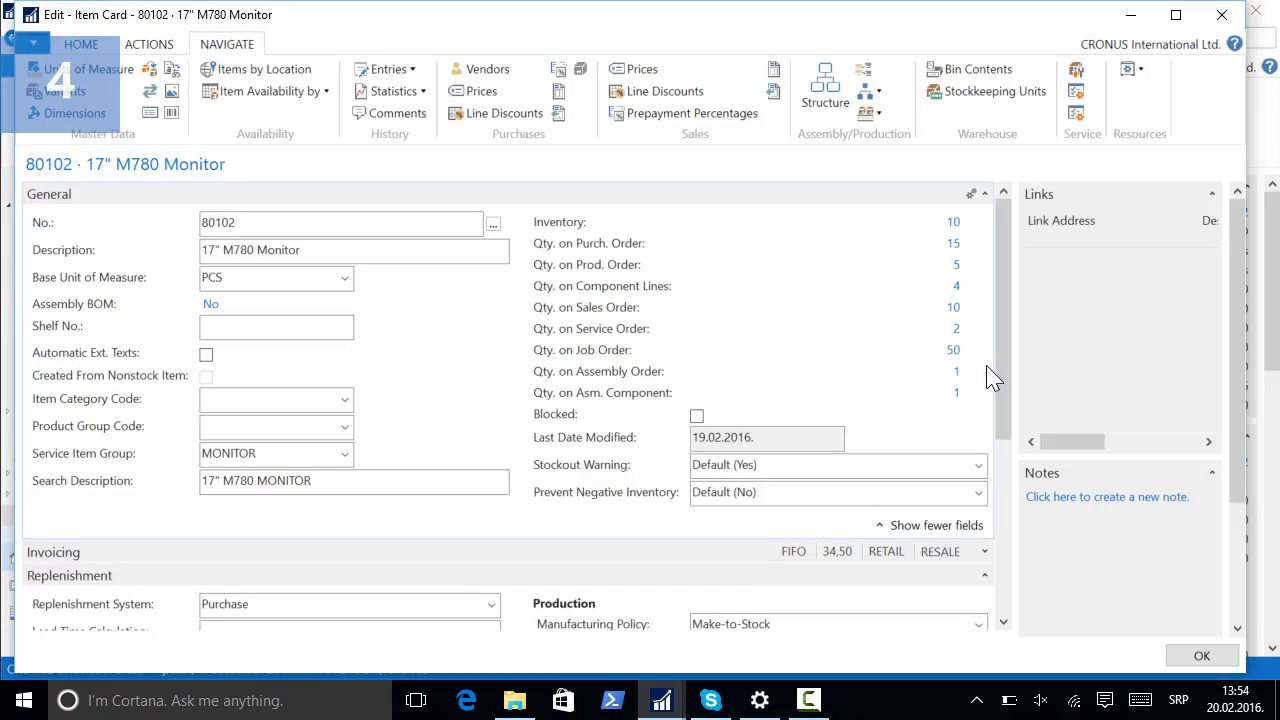